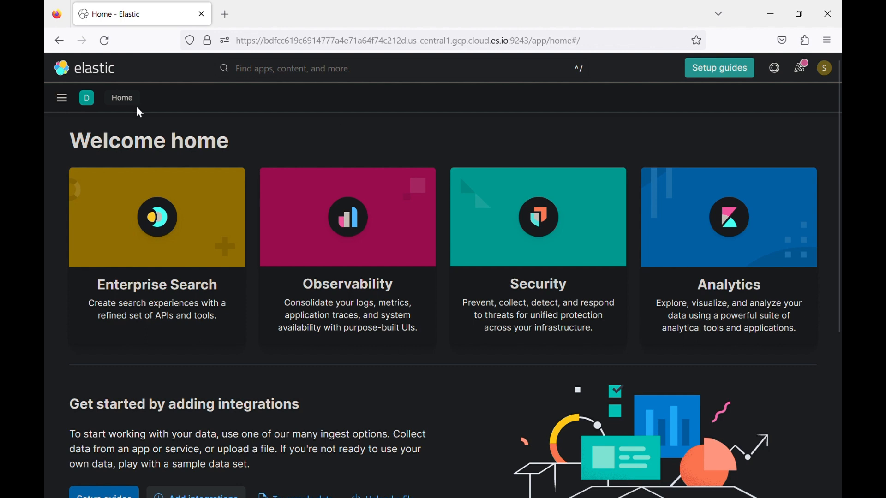
# - Go to Stack Management's Kibana Spaces page, where only the Default space is listed
pyautogui.click(95, 105)
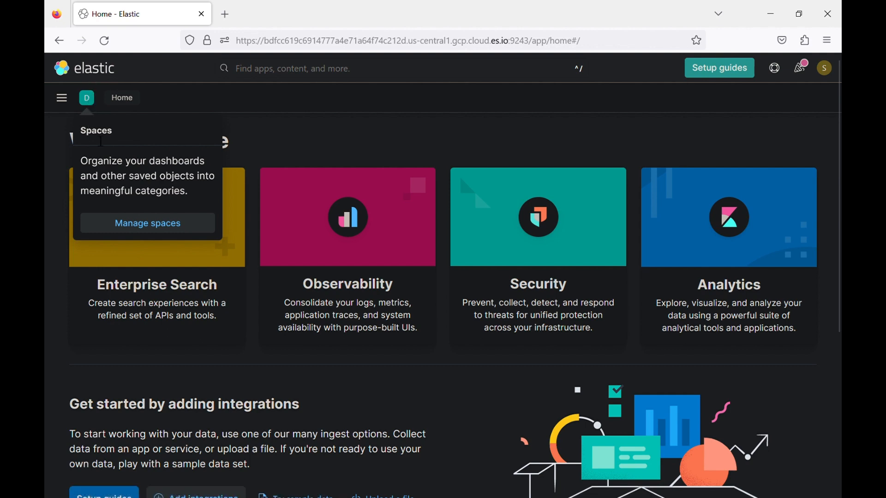
pyautogui.click(61, 98)
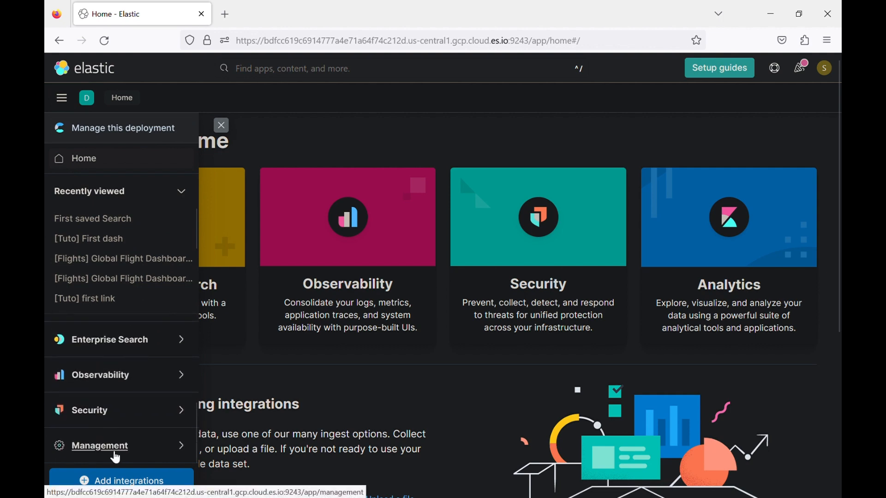
pyautogui.click(115, 453)
pyautogui.scroll(-5, 115, 459)
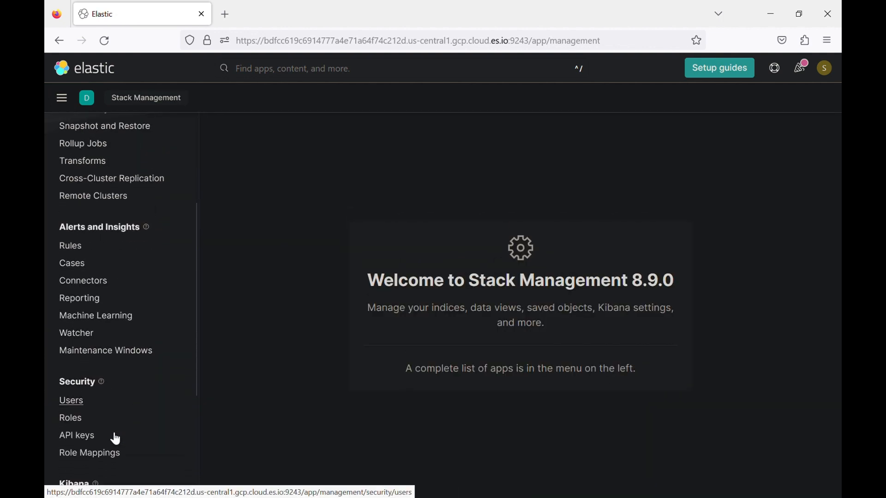
pyautogui.scroll(-1, 115, 439)
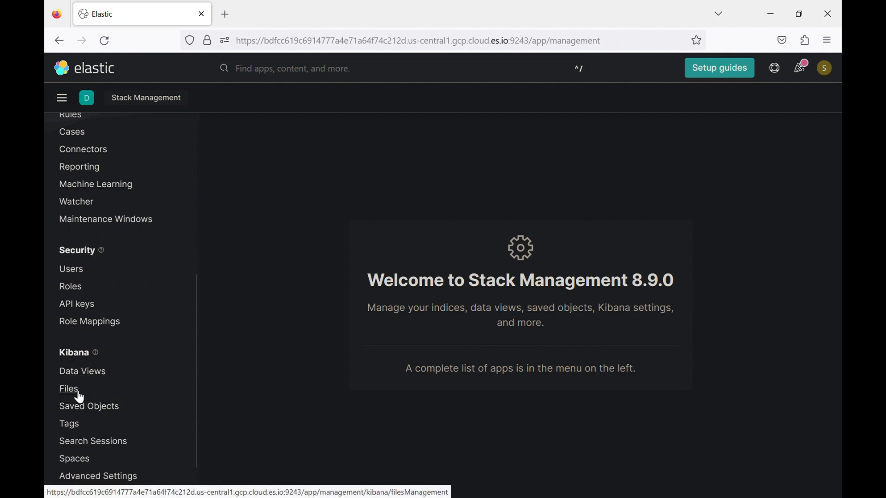
pyautogui.click(73, 461)
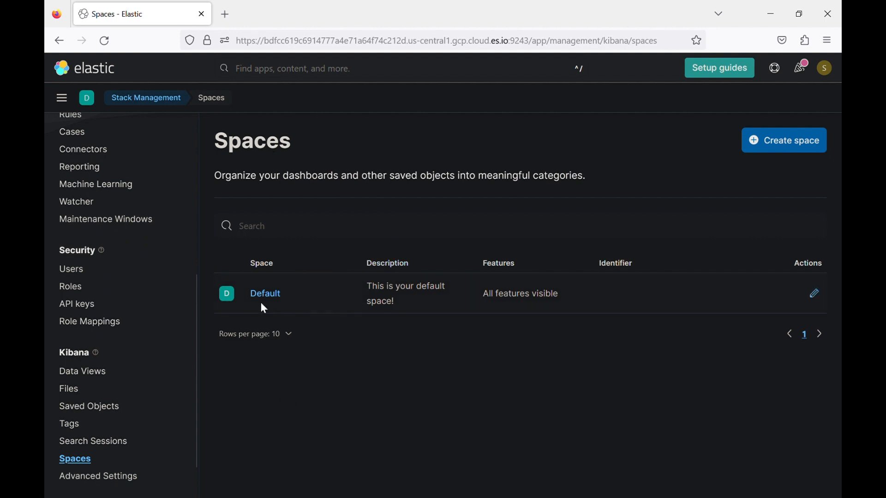
# - Start a new space and name it 'Security Team'
pyautogui.click(769, 149)
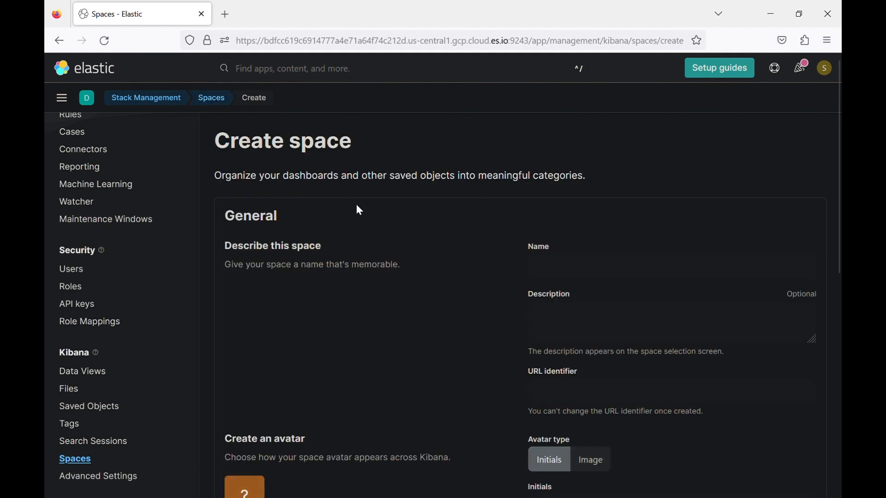
pyautogui.click(544, 264)
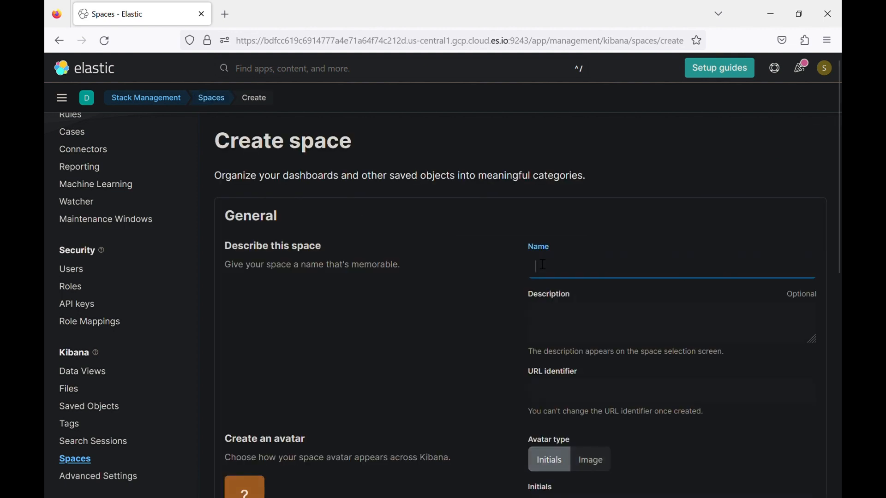
pyautogui.write('Securit')
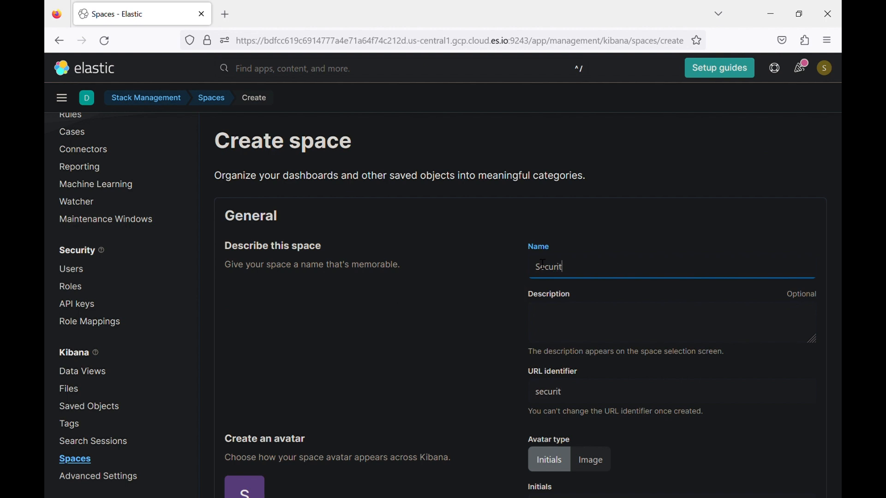
pyautogui.write('y Tema')
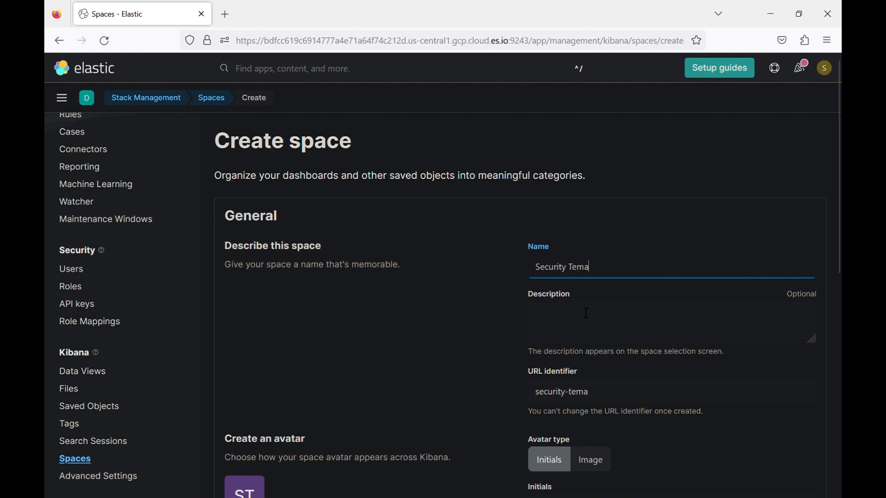
pyautogui.press('BackSpace')
pyautogui.press('BackSpace')
pyautogui.write('am')
# - Add the description 'This space is dedicated to Security Team' and review the form
pyautogui.click(578, 325)
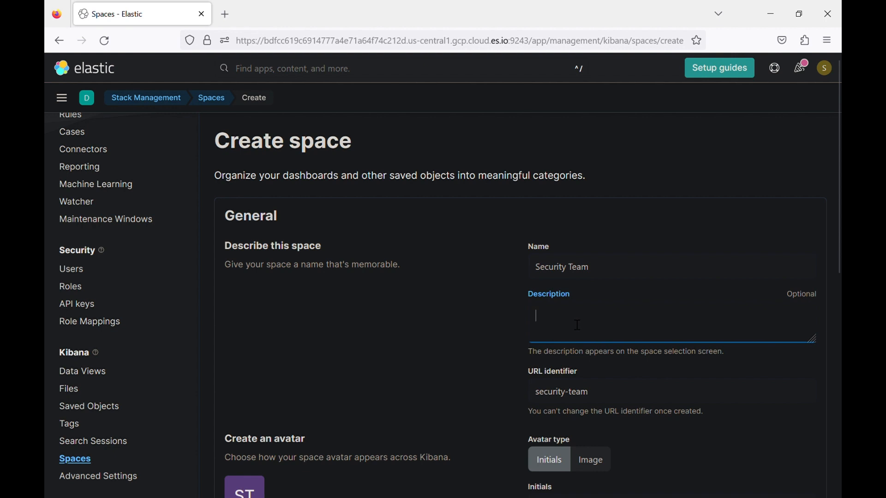
pyautogui.write('This space is de')
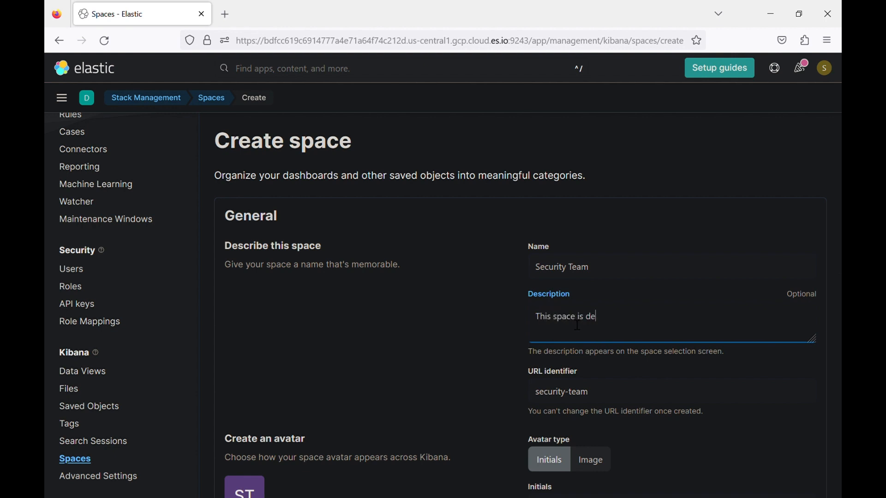
pyautogui.write('dicated to Security Team')
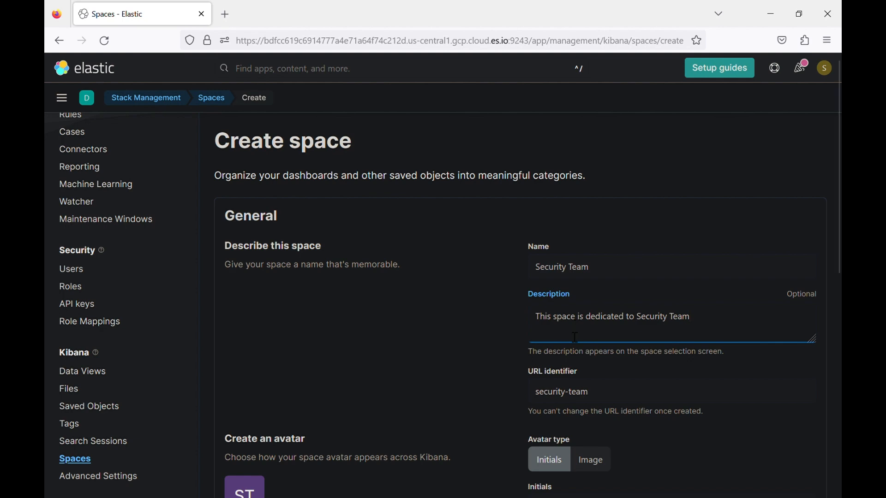
pyautogui.scroll(-3, 569, 403)
pyautogui.scroll(-5, 429, 392)
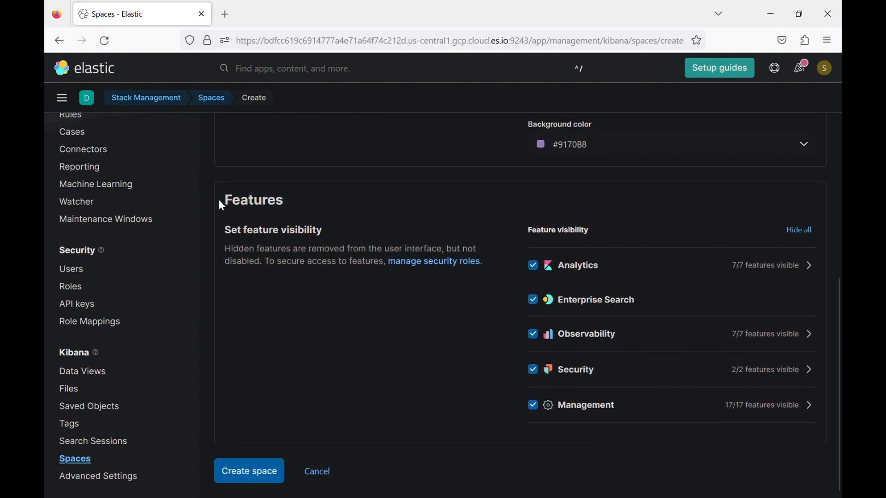
pyautogui.scroll(8, 546, 238)
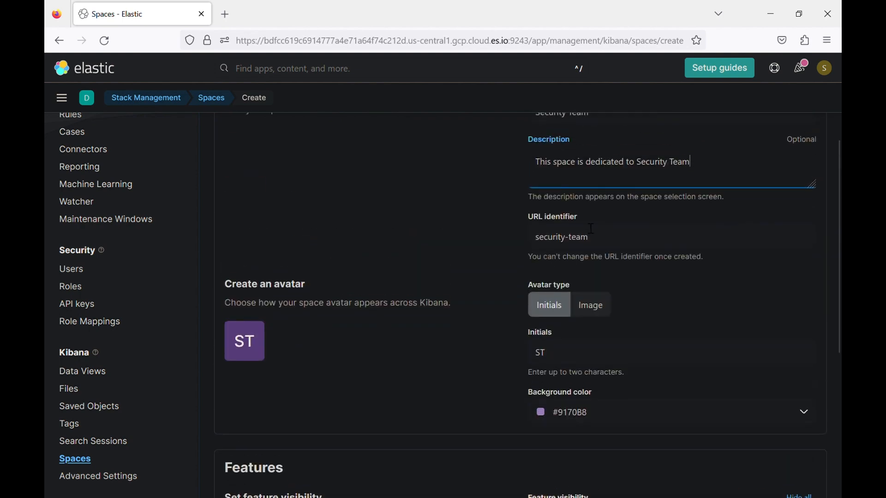
pyautogui.scroll(-1, 540, 192)
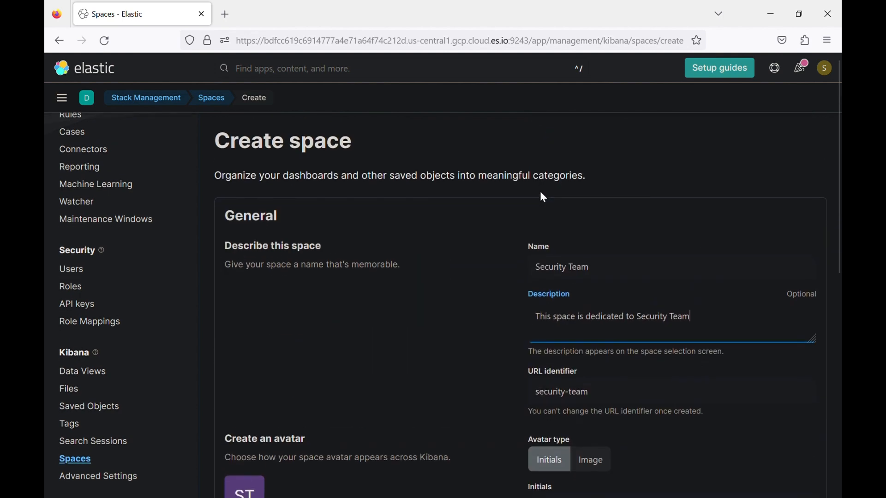
pyautogui.scroll(-7, 593, 372)
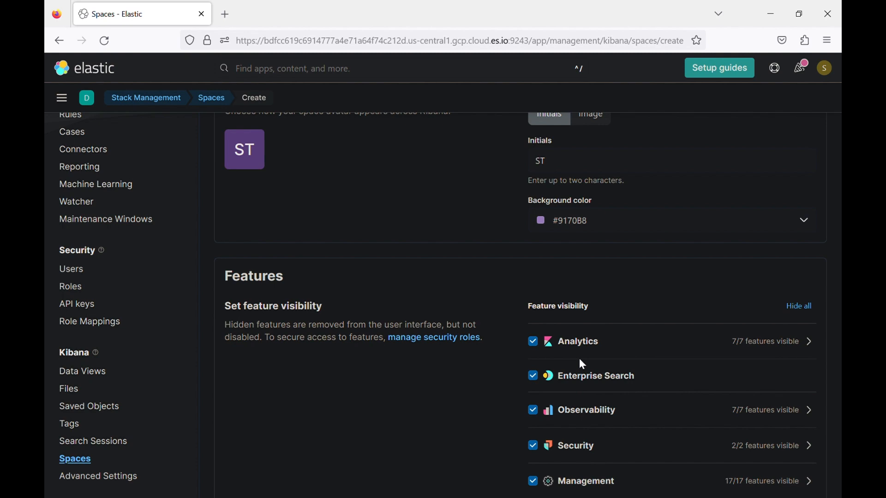
pyautogui.scroll(3, 564, 327)
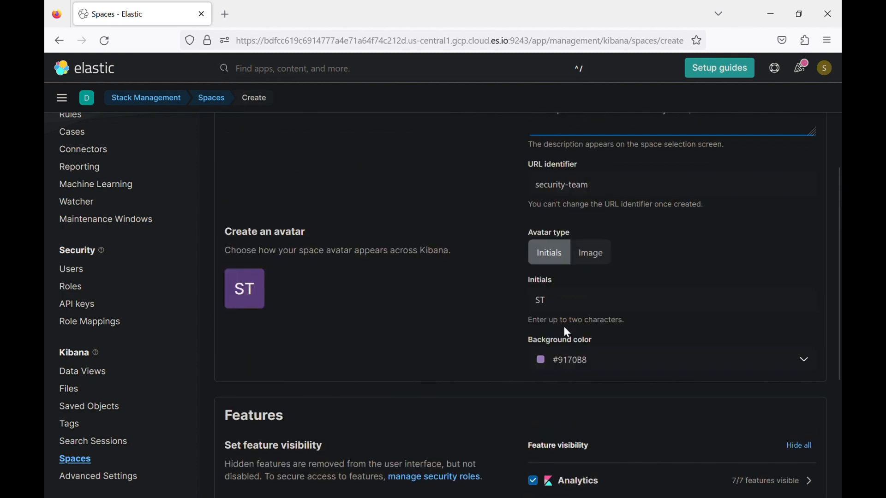
pyautogui.scroll(3, 564, 326)
pyautogui.scroll(-6, 560, 284)
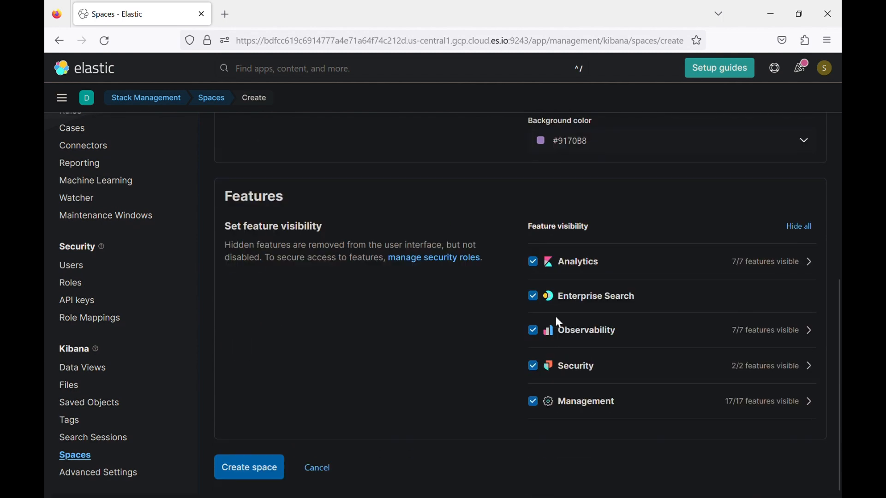
# - Hide Enterprise Search, Observability, Canvas and Maps in the Security Team space
pyautogui.click(535, 304)
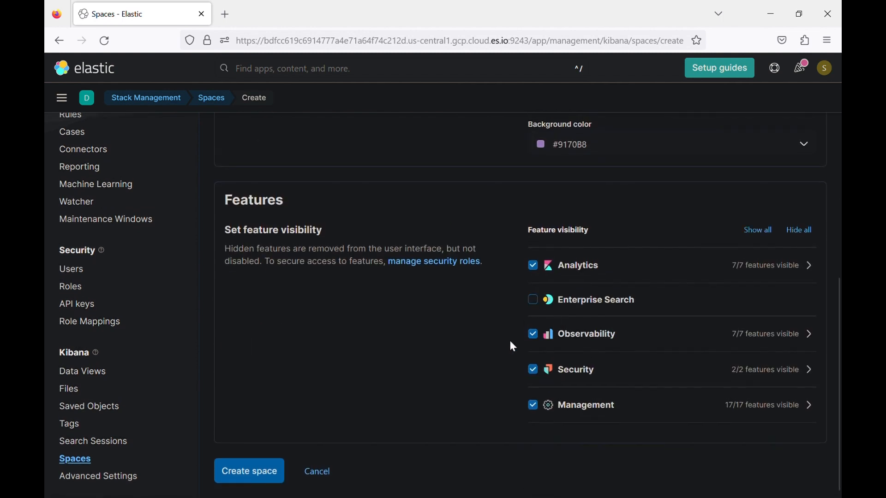
pyautogui.click(537, 335)
pyautogui.click(810, 266)
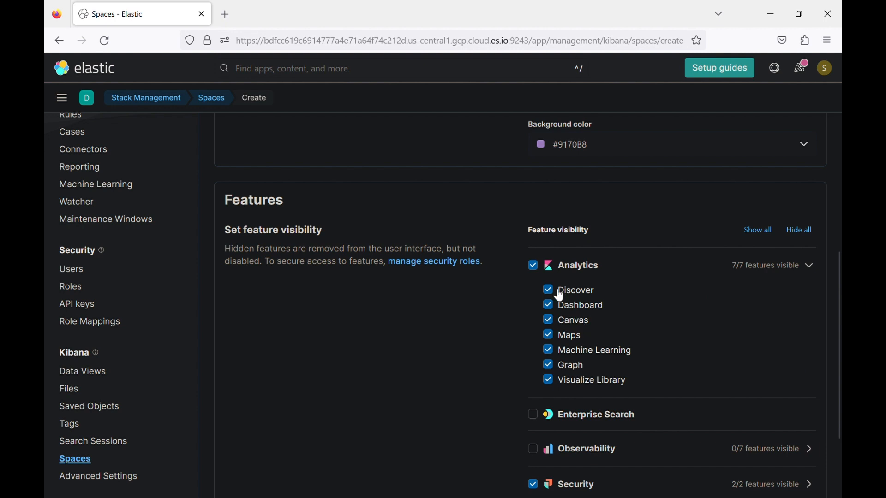
pyautogui.click(551, 323)
pyautogui.click(550, 338)
# - Also hide Machine Learning, Graph and Visualize Library, then save the space
pyautogui.moveTo(551, 351); pyautogui.dragTo(550, 366)
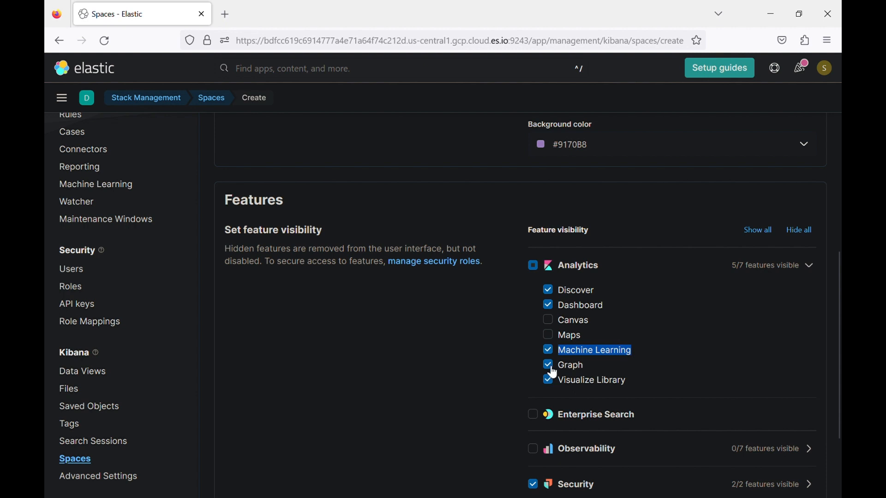
pyautogui.click(550, 366)
pyautogui.click(550, 353)
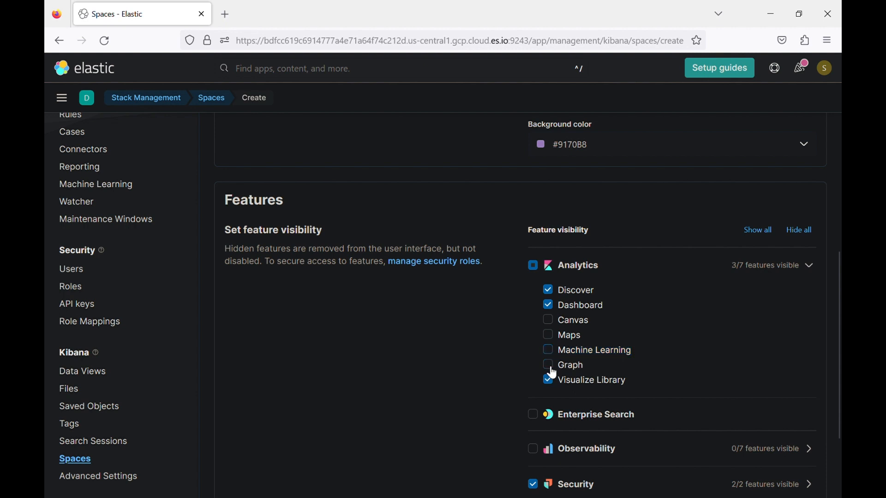
pyautogui.click(552, 387)
pyautogui.scroll(-3, 552, 390)
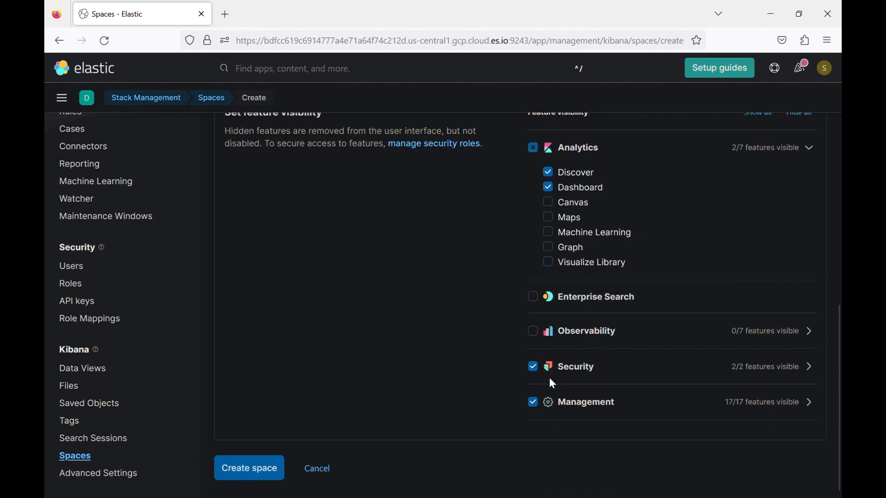
pyautogui.click(243, 471)
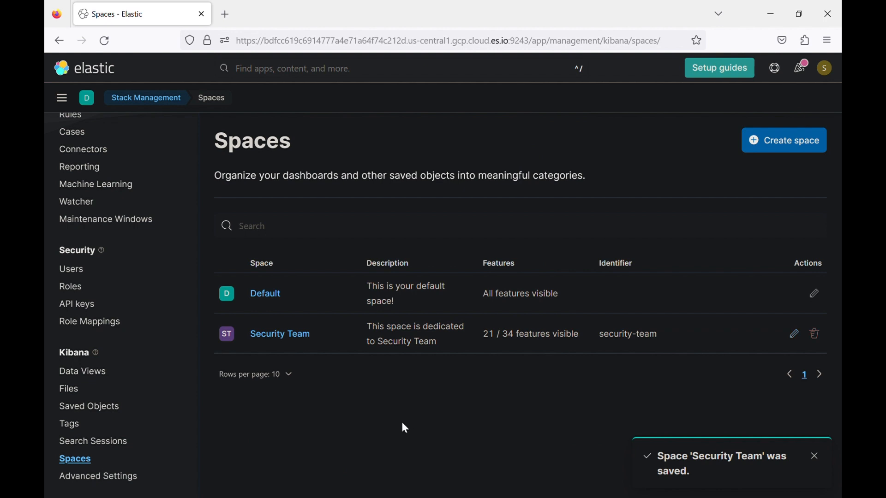
# - Start another space named 'DevOps Team'
pyautogui.click(775, 144)
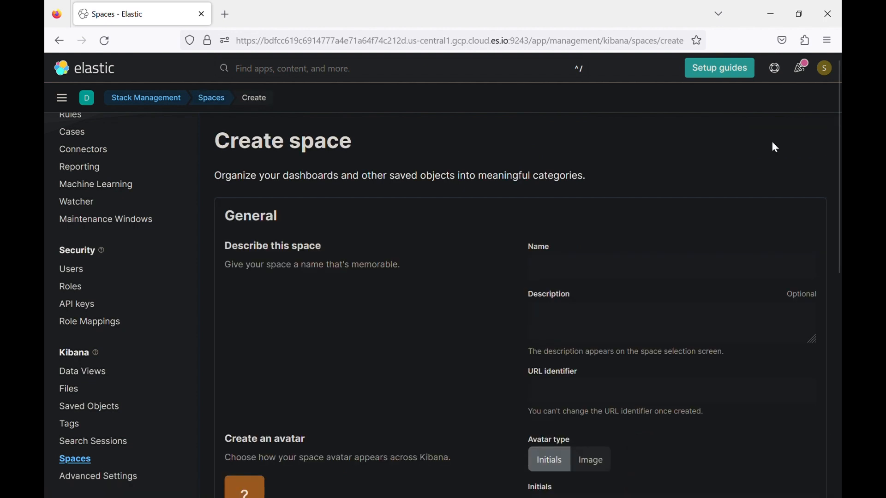
pyautogui.click(615, 269)
pyautogui.write('De')
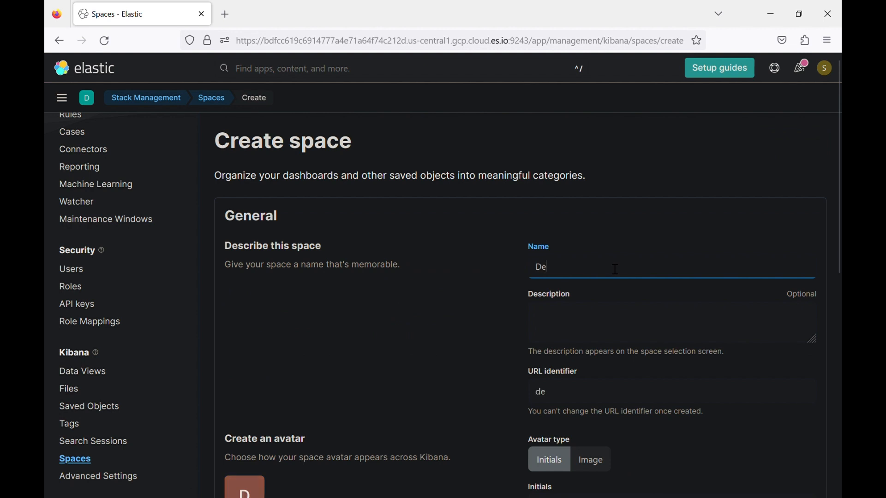
pyautogui.write('vOps ')
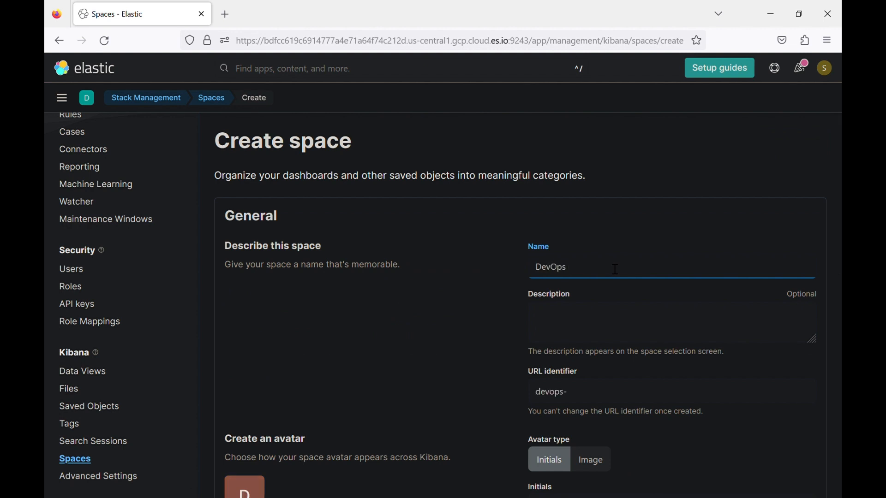
pyautogui.write('Team')
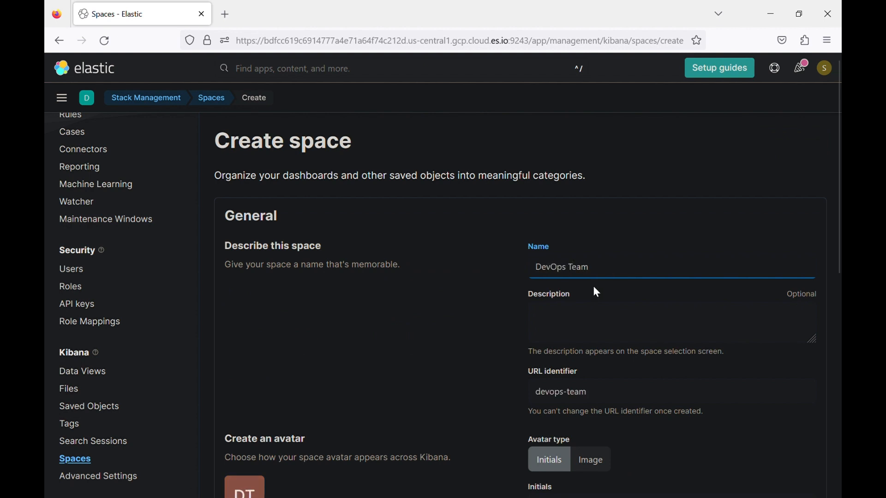
# - Describe it as 'This space is dedicated to DevOps Team'
pyautogui.click(593, 315)
pyautogui.write('this')
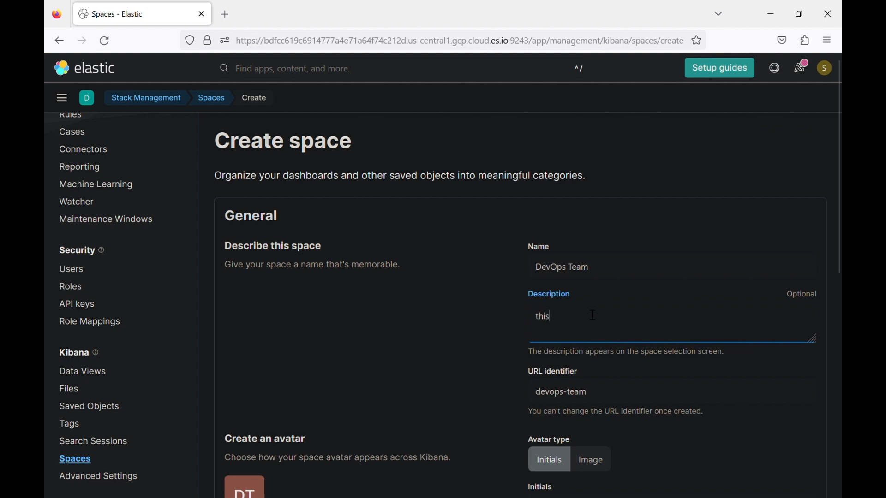
pyautogui.press('BackSpace')
pyautogui.press('BackSpace')
pyautogui.press('BackSpace')
pyautogui.press('BackSpace')
pyautogui.write('This sapce')
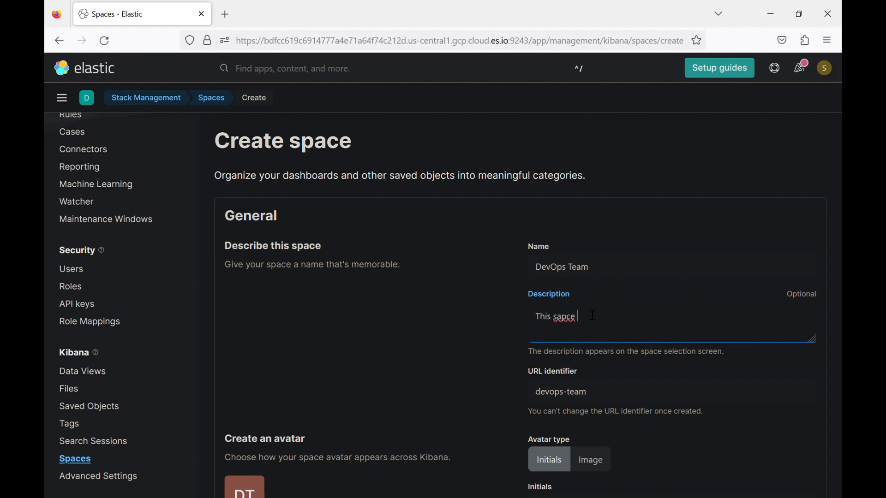
pyautogui.press('BackSpace')
pyautogui.press('BackSpace')
pyautogui.press('BackSpace')
pyautogui.write('pace is dedicated to DevOps TEam')
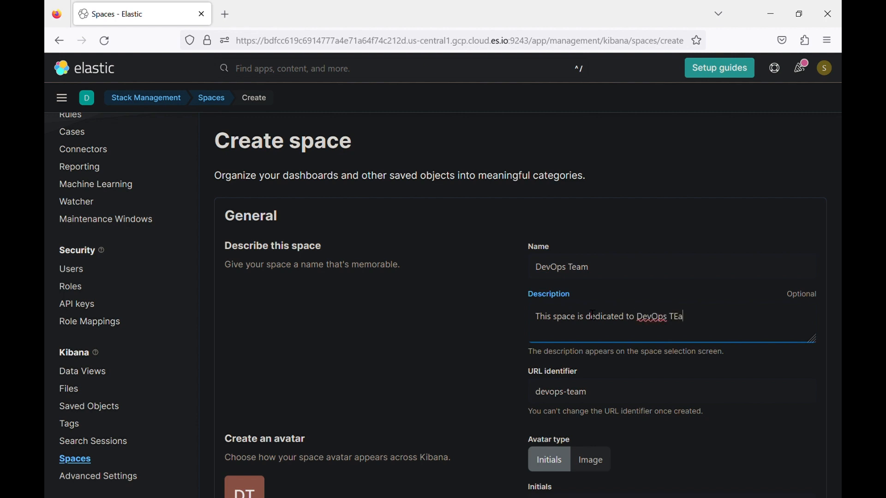
pyautogui.press('BackSpace')
pyautogui.press('BackSpace')
pyautogui.press('BackSpace')
pyautogui.write('eam')
pyautogui.scroll(-9, 595, 316)
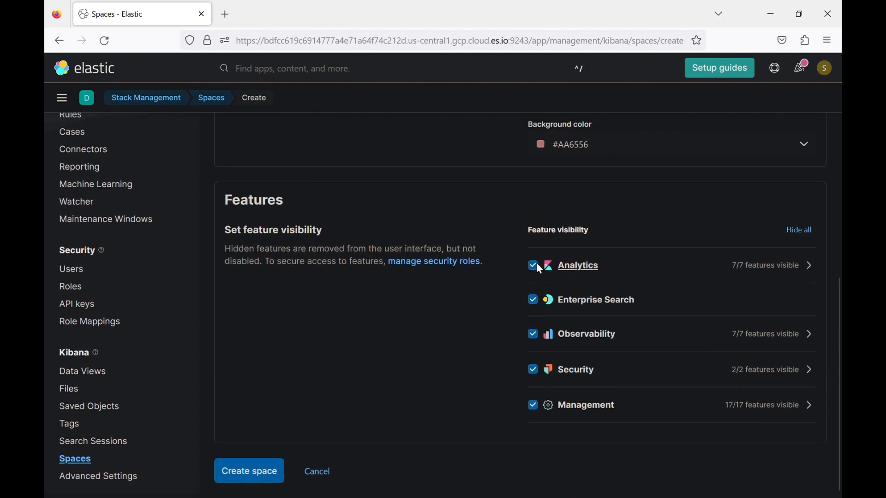
# - Hide Canvas, Maps, Machine Learning, Graph and Visualize Library under Analytics
pyautogui.click(812, 268)
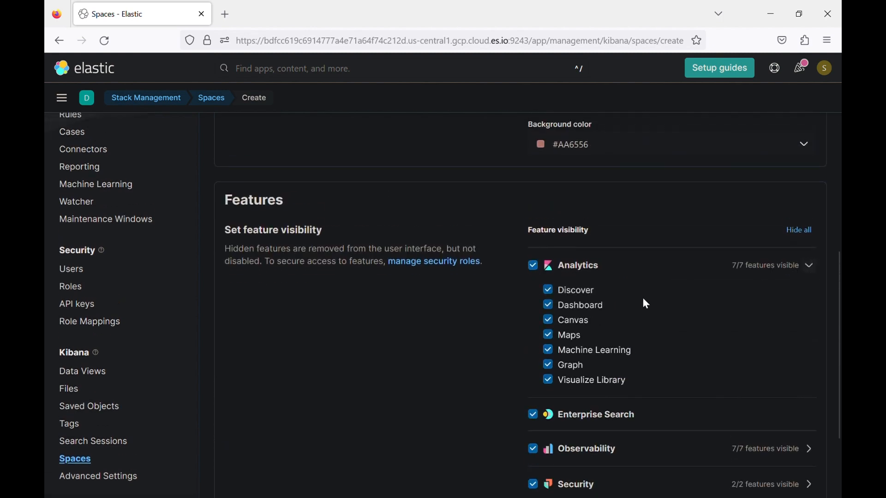
pyautogui.click(550, 323)
pyautogui.click(549, 337)
pyautogui.click(551, 351)
pyautogui.click(550, 366)
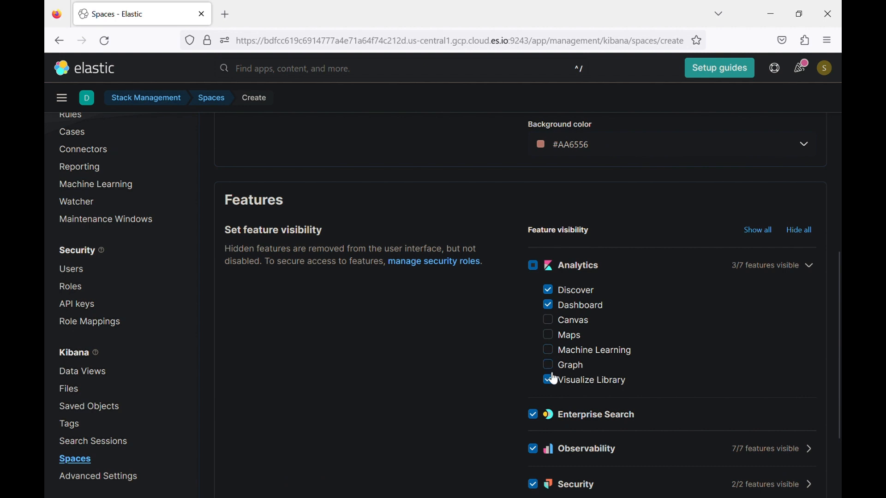
pyautogui.click(549, 380)
# - Hide Enterprise Search and Security, then save the DevOps Team space
pyautogui.scroll(-3, 549, 378)
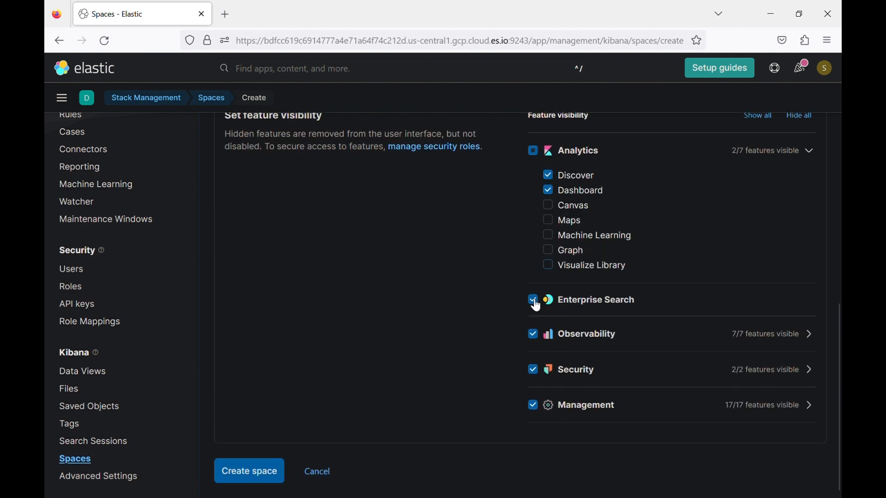
pyautogui.click(535, 305)
pyautogui.click(534, 374)
pyautogui.scroll(3, 443, 300)
pyautogui.scroll(-3, 447, 274)
pyautogui.click(253, 471)
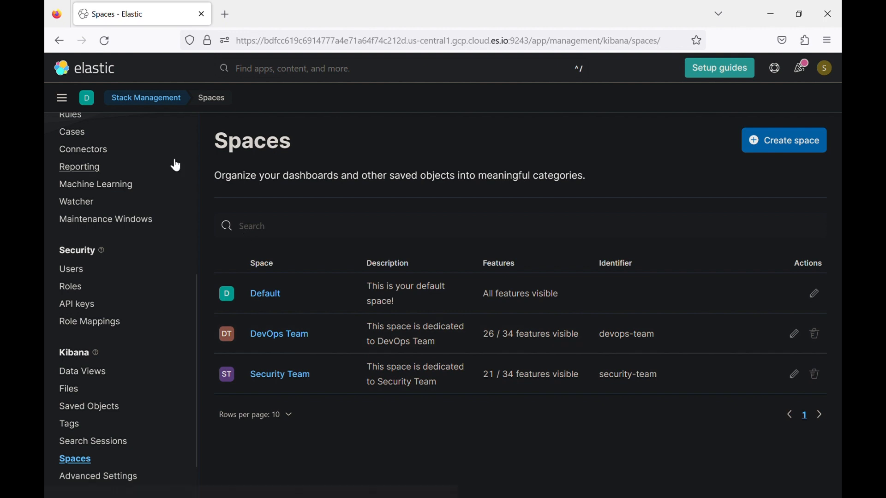
# - Switch to the DevOps Team space from the space selector
pyautogui.click(91, 98)
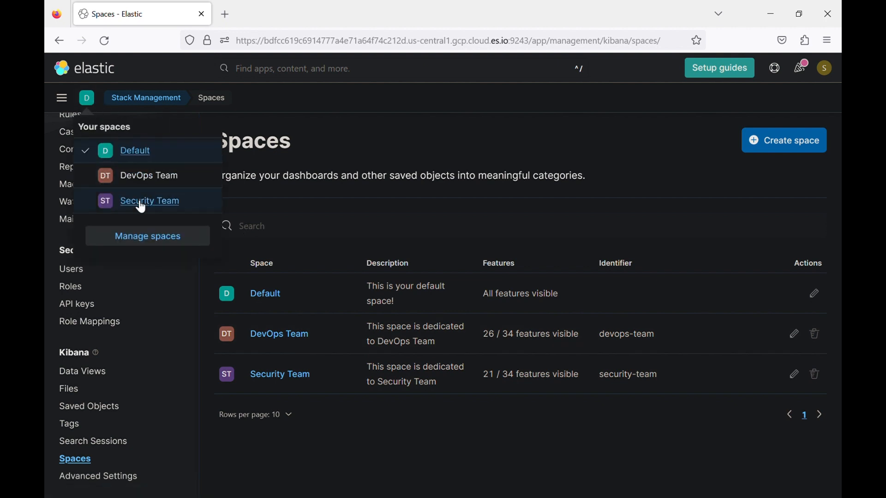
pyautogui.click(156, 185)
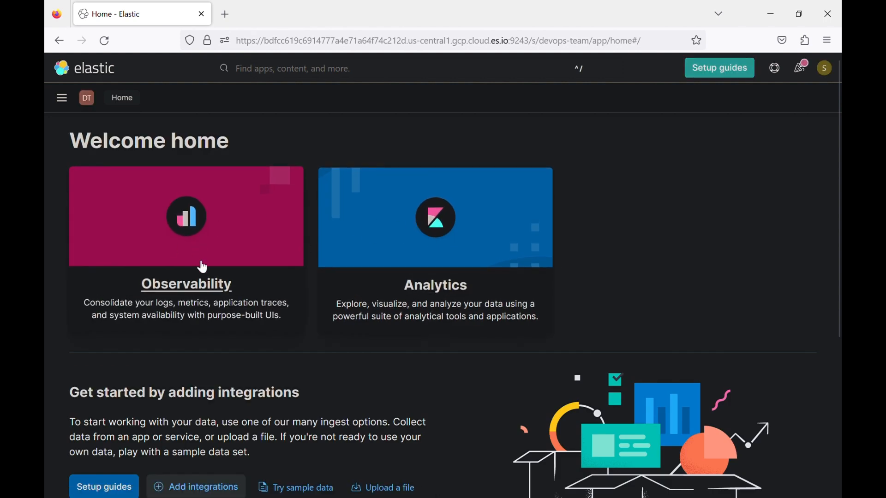
# - Open the Analytics overview, then expand Observability in the navigation menu
pyautogui.click(61, 95)
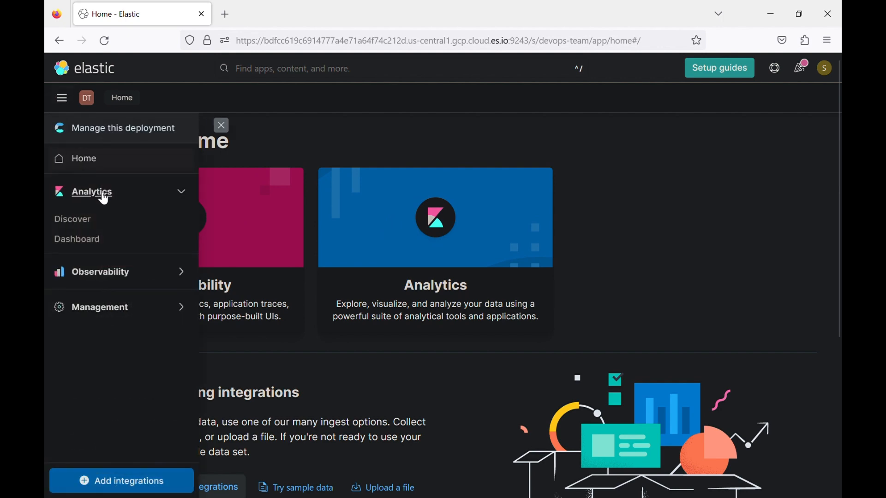
pyautogui.click(143, 198)
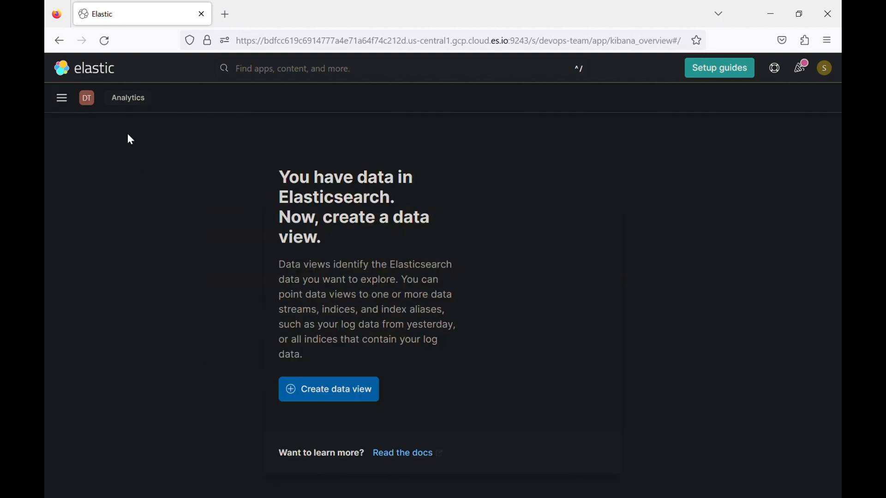
pyautogui.click(64, 98)
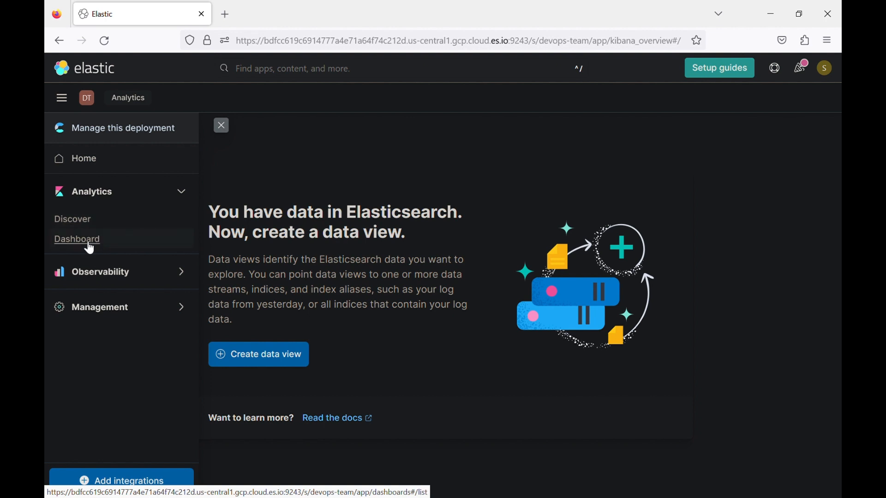
pyautogui.click(184, 274)
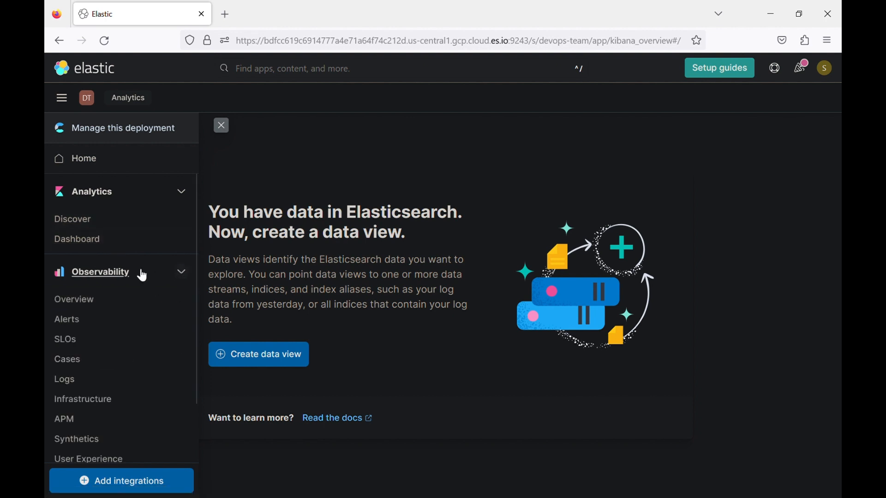
pyautogui.scroll(-3, 109, 299)
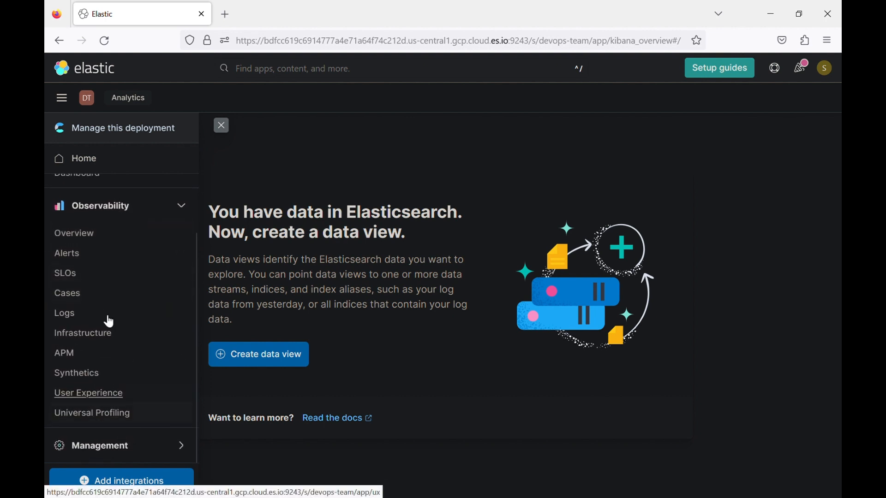
# - Switch to the Security Team space
pyautogui.scroll(3, 116, 253)
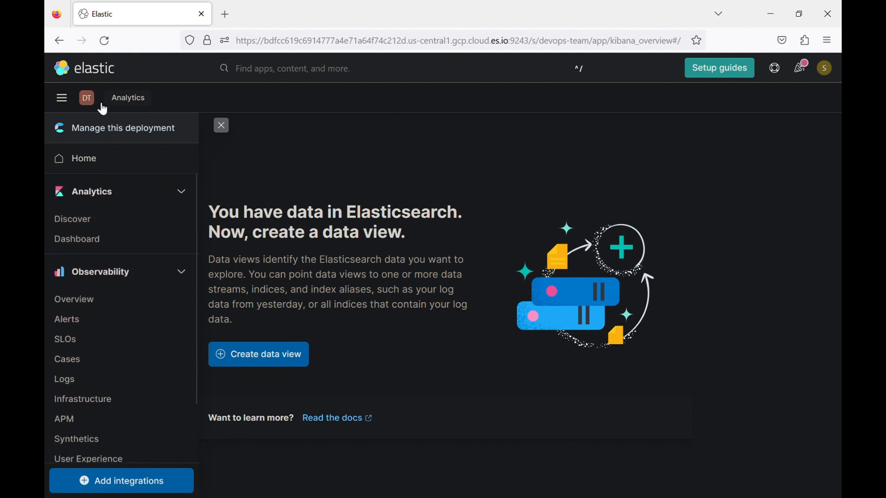
pyautogui.click(87, 98)
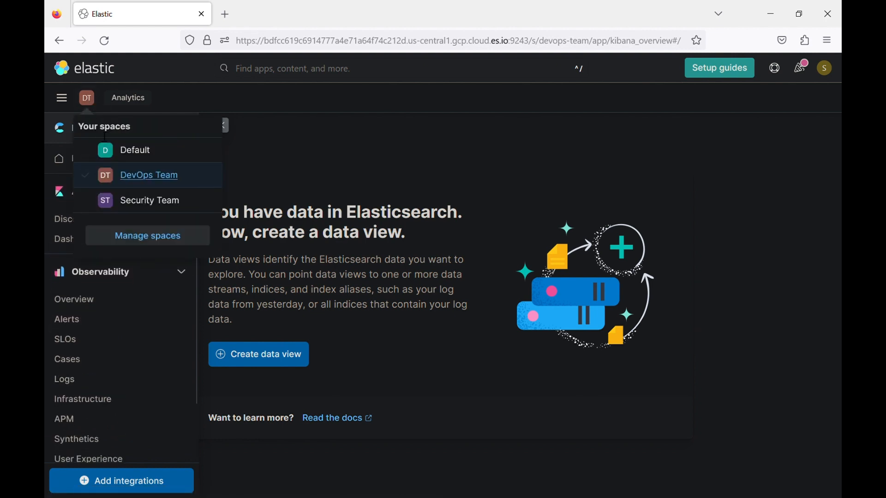
pyautogui.click(149, 203)
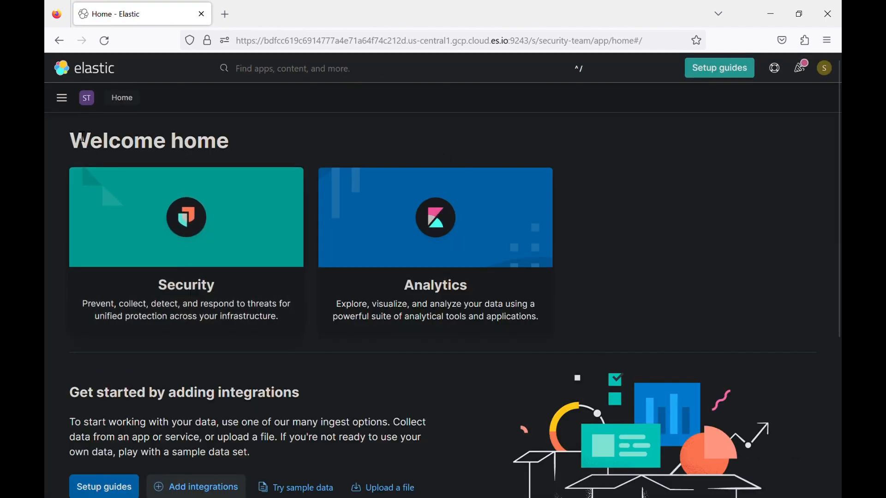
# - Expand Security in the navigation and open Discover under Analytics
pyautogui.click(61, 99)
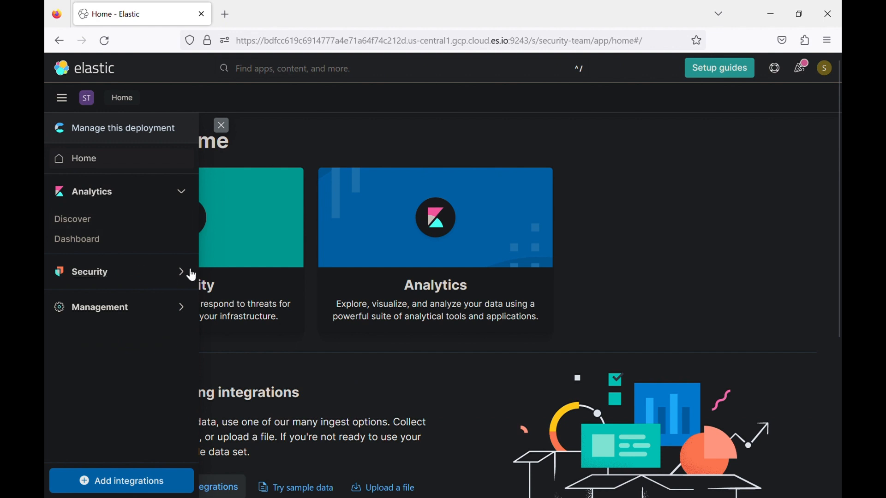
pyautogui.click(194, 276)
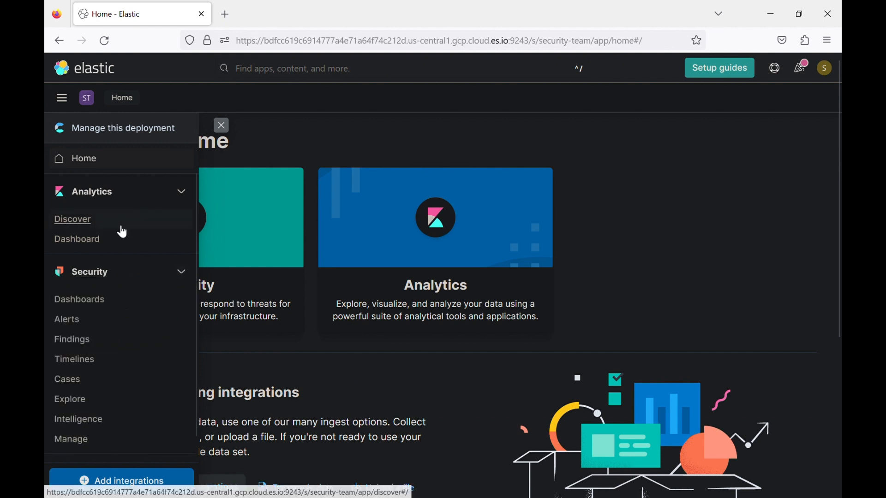
pyautogui.scroll(-1, 120, 354)
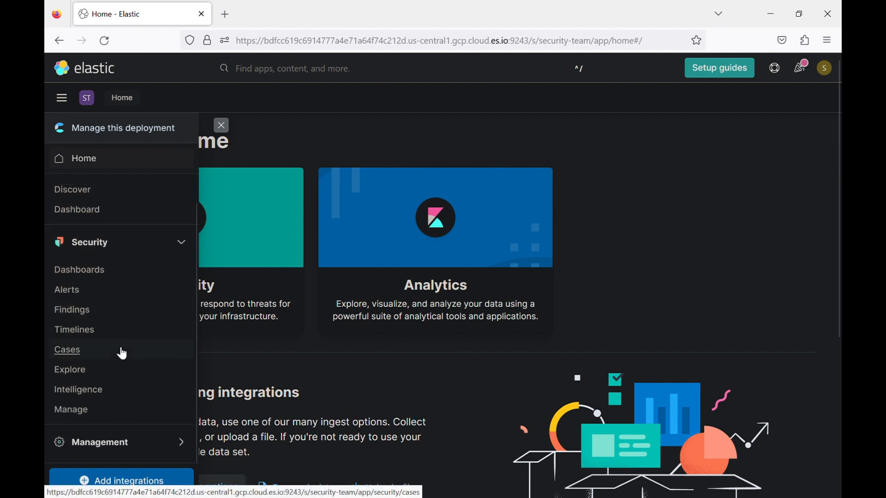
pyautogui.scroll(1, 120, 354)
pyautogui.click(73, 220)
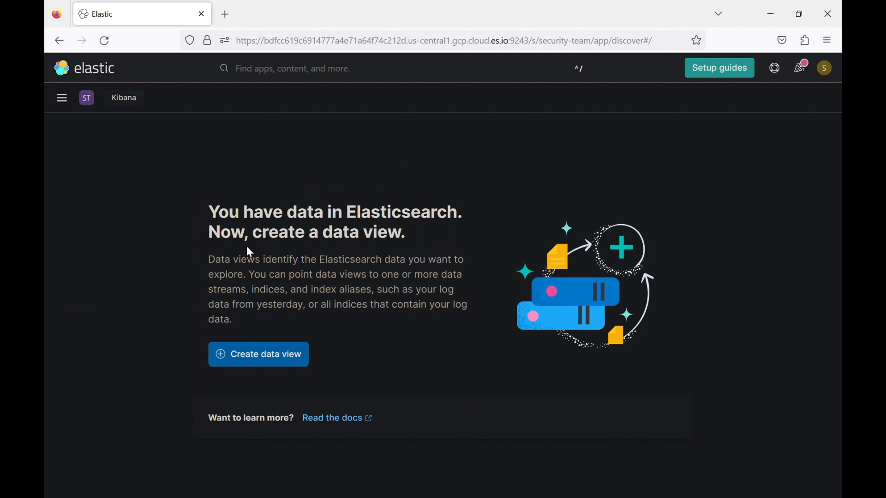
pyautogui.click(87, 101)
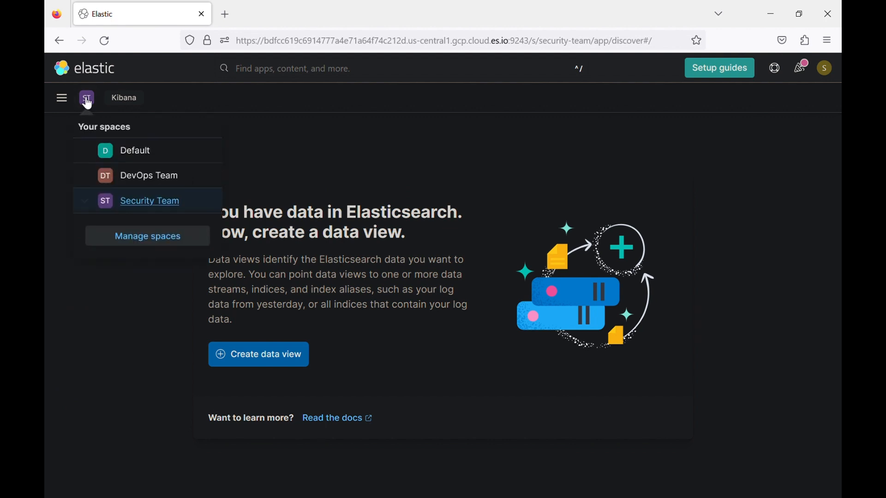
# - Return to the Default space and view its Dashboards list
pyautogui.click(126, 151)
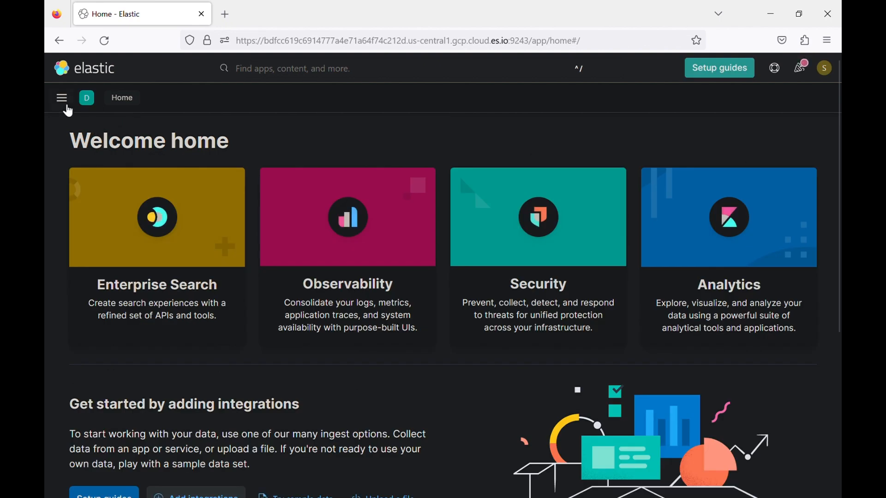
pyautogui.click(67, 104)
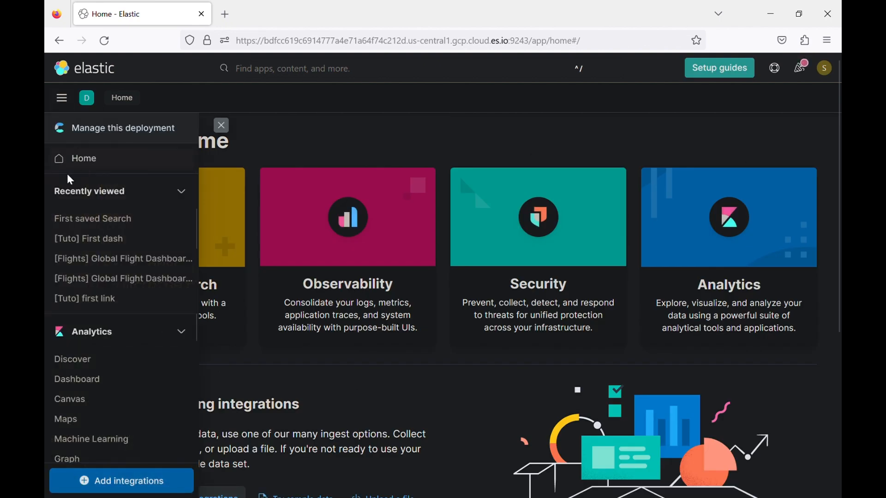
pyautogui.click(79, 381)
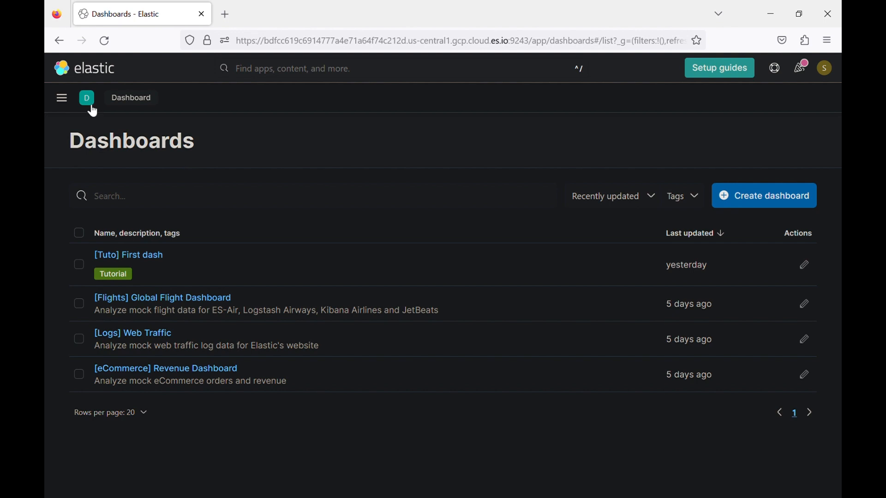
# - Go to Stack Management from the navigation menu
pyautogui.click(62, 98)
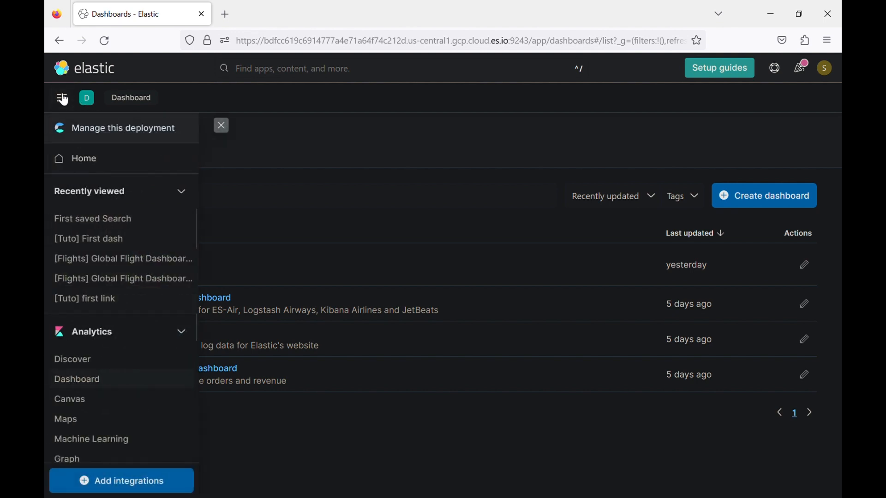
pyautogui.scroll(-5, 87, 347)
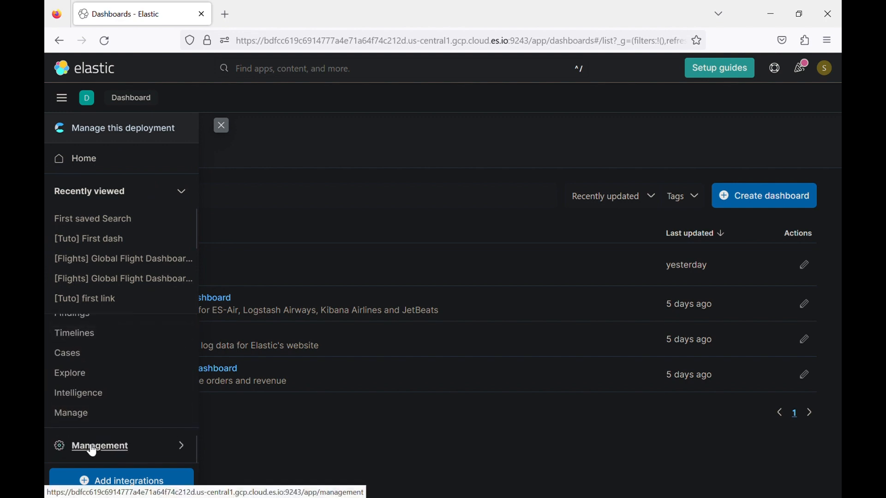
pyautogui.click(93, 448)
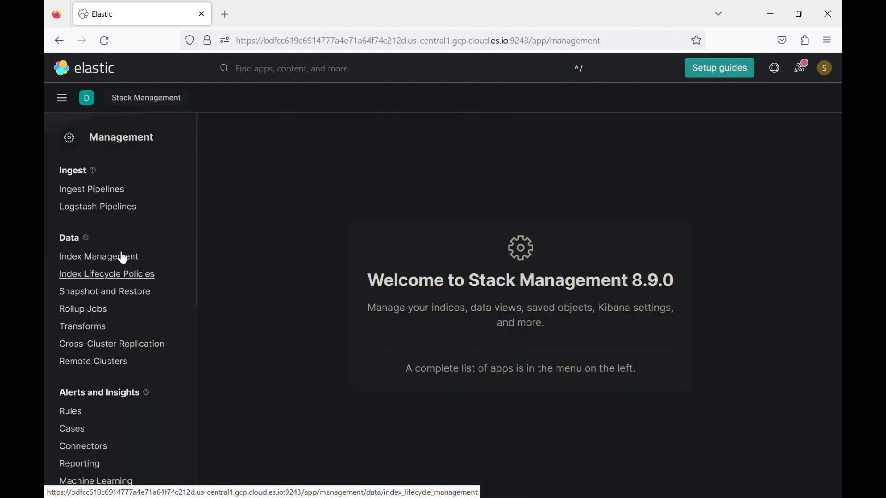
# - Open the Saved Objects page in Stack Management
pyautogui.scroll(-4, 113, 355)
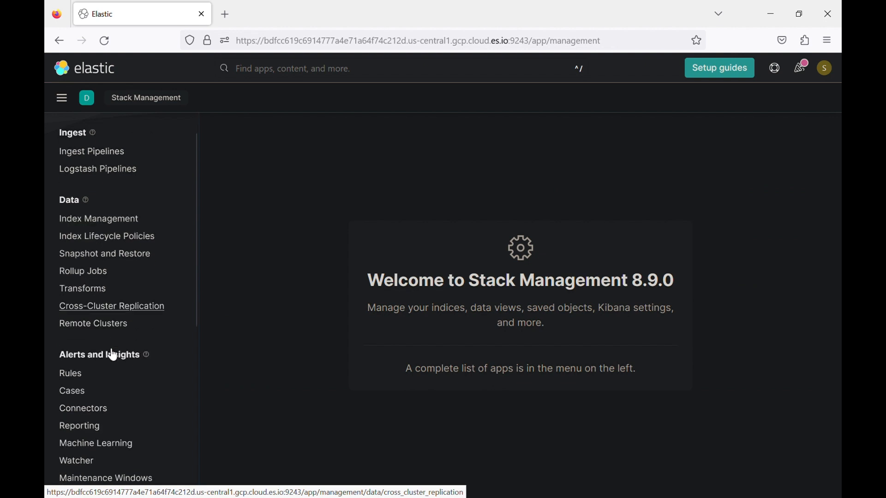
pyautogui.scroll(-10, 113, 355)
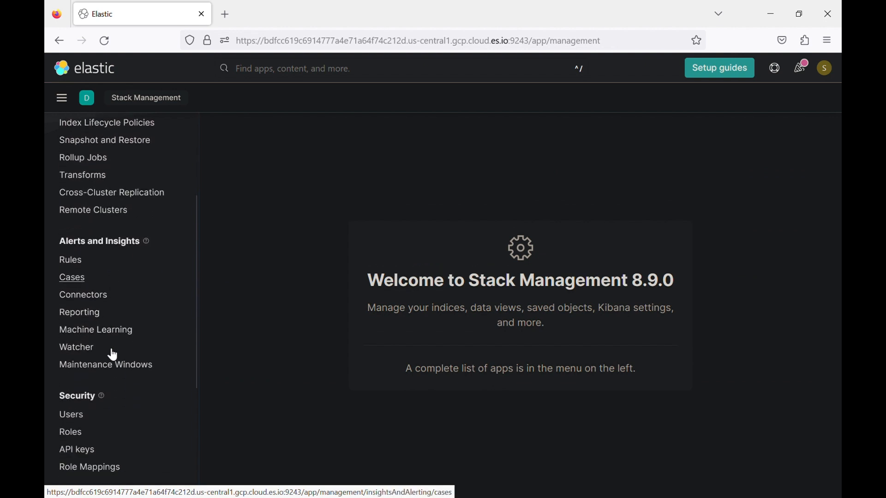
pyautogui.scroll(-1, 107, 348)
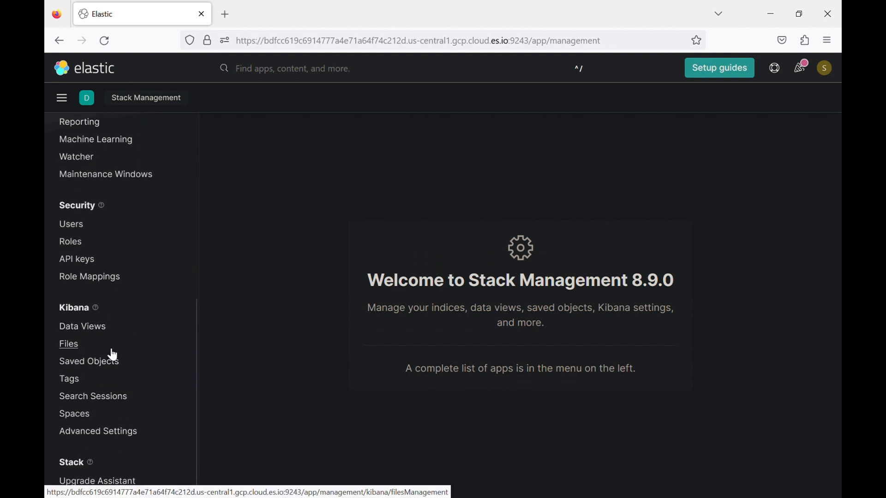
pyautogui.click(99, 363)
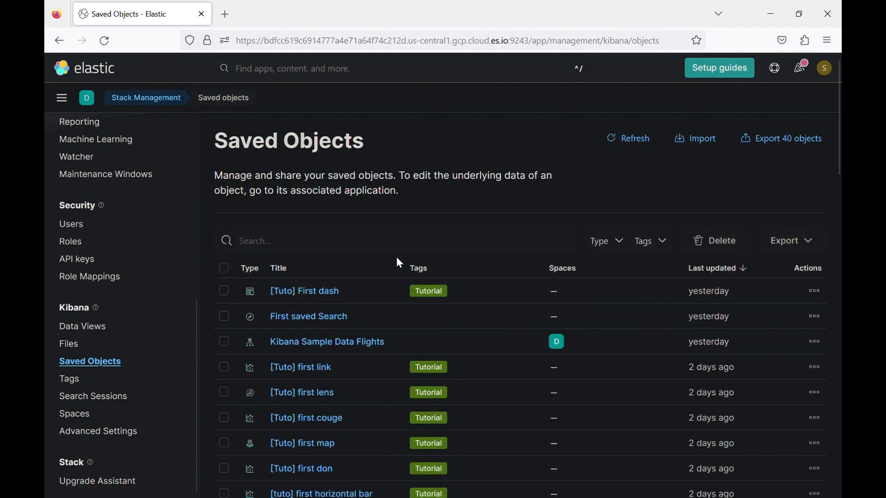
# - Filter saved objects by type 'dashboard (4)' to list the four dashboards
pyautogui.click(618, 241)
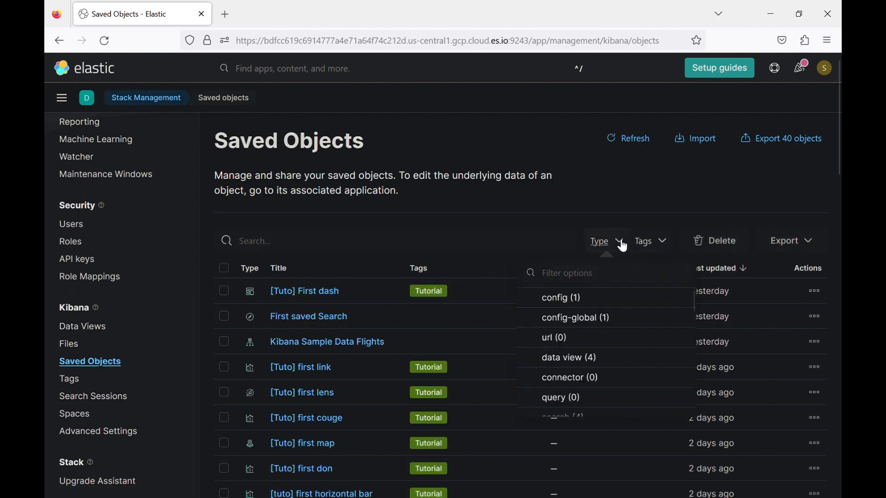
pyautogui.click(595, 276)
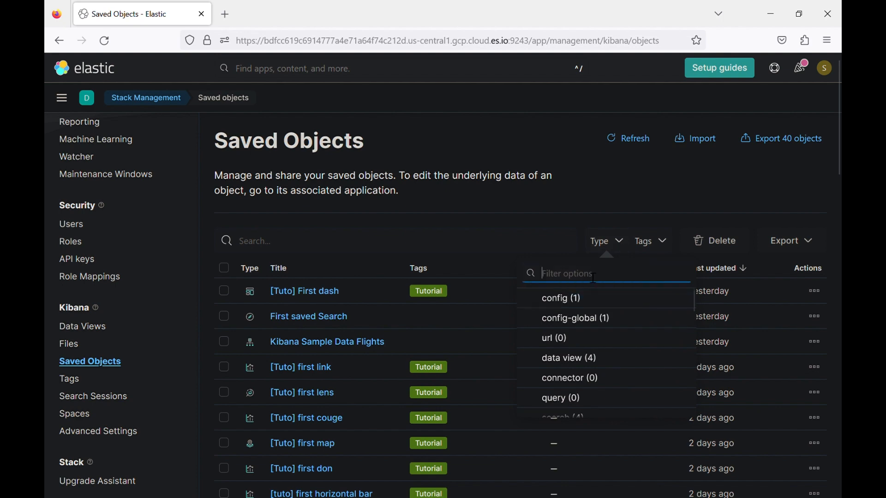
pyautogui.write('dash')
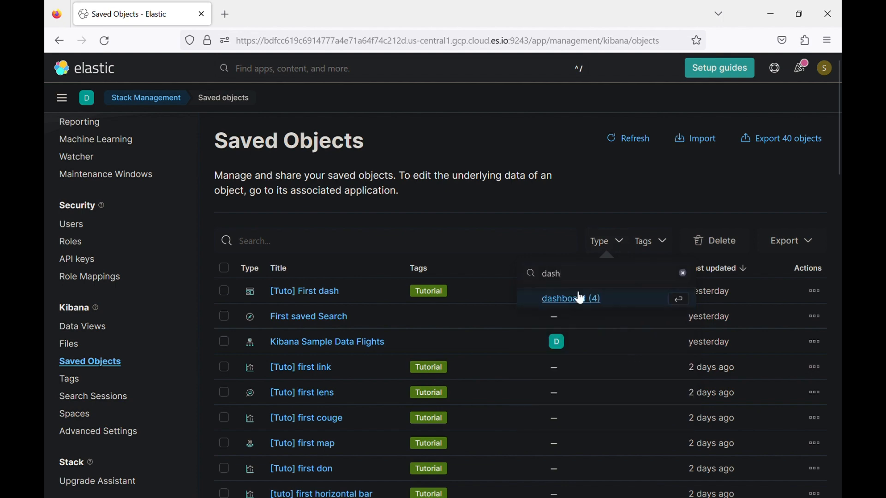
pyautogui.click(577, 298)
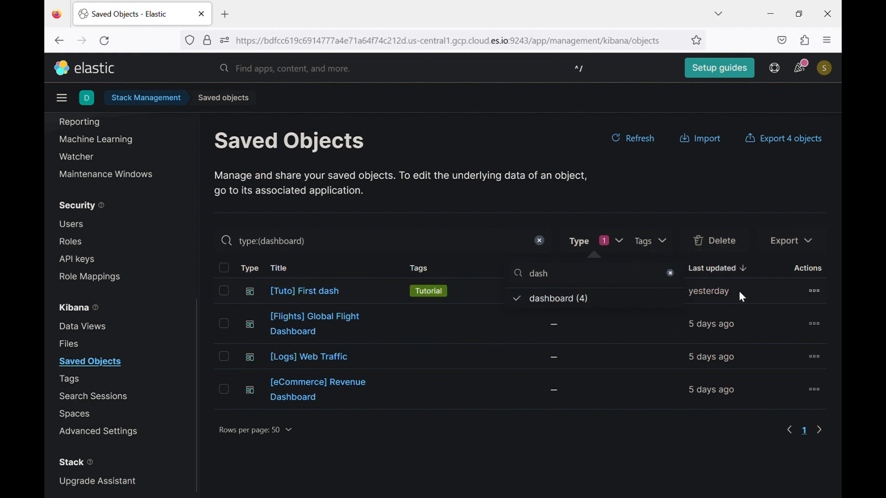
pyautogui.click(87, 98)
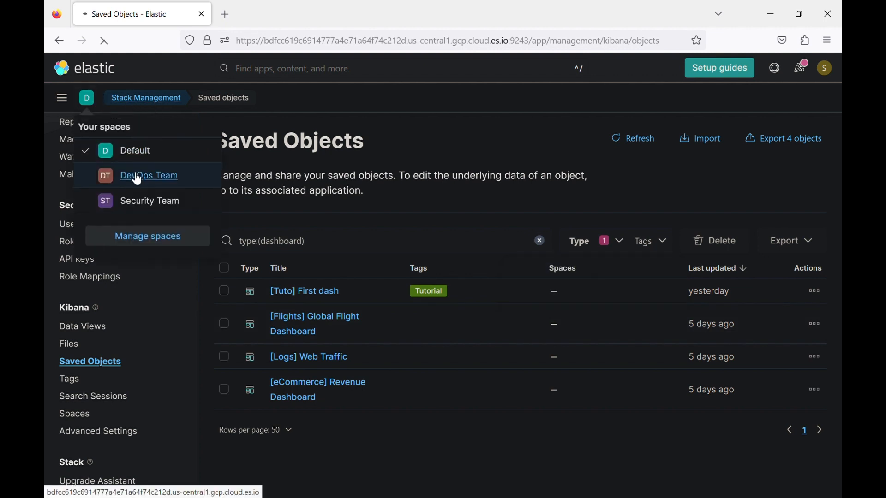
# - Switch to the DevOps Team space and view its dashboards, which show only a data-view prompt
pyautogui.click(131, 174)
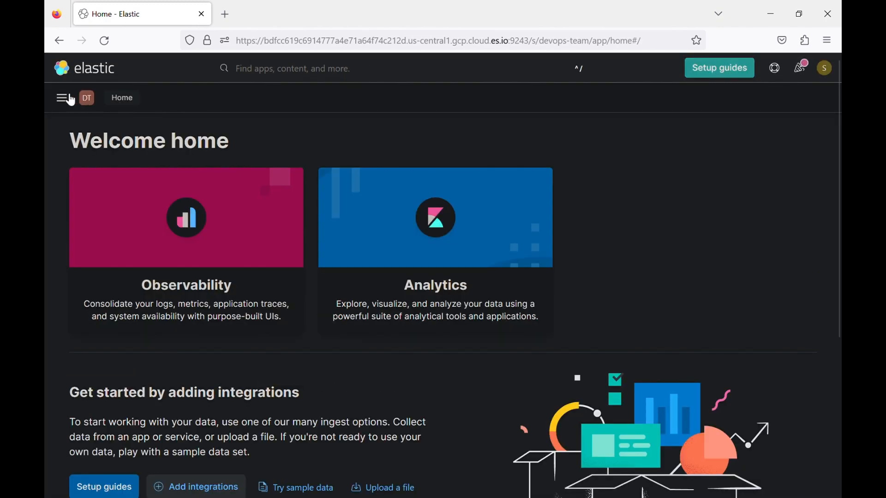
pyautogui.click(70, 99)
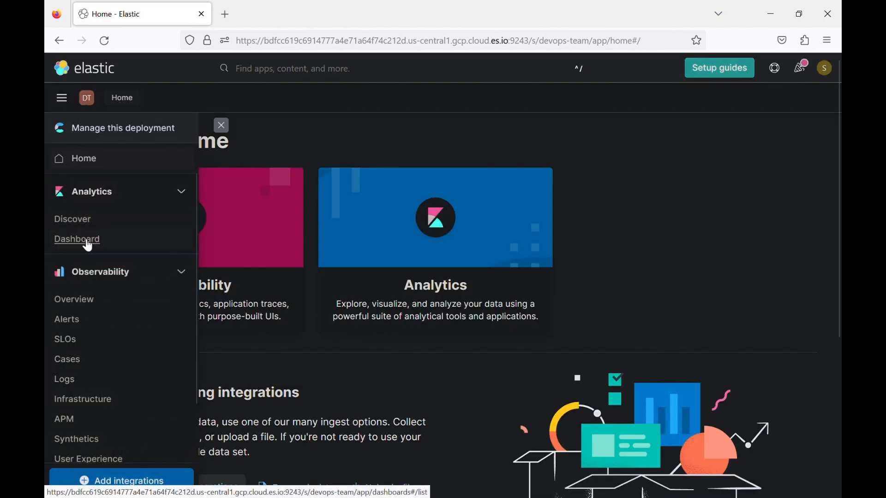
pyautogui.click(60, 242)
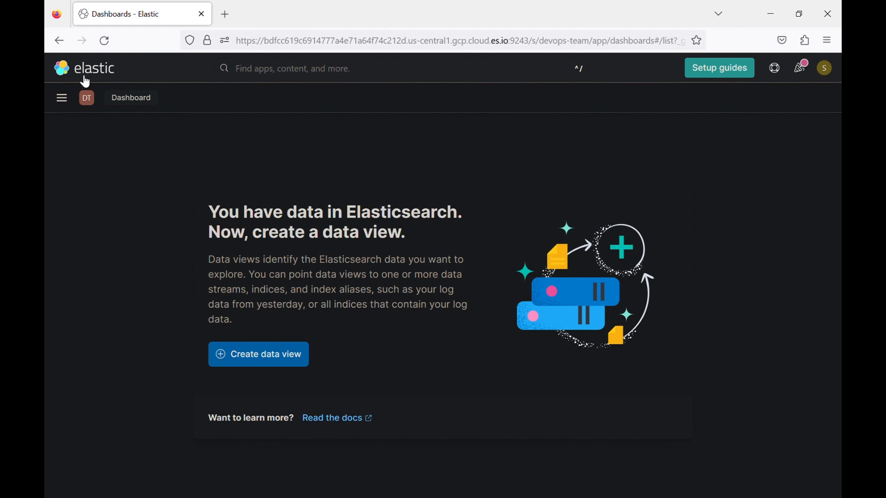
# - Return to the Default space and open the Stack Management page
pyautogui.click(92, 103)
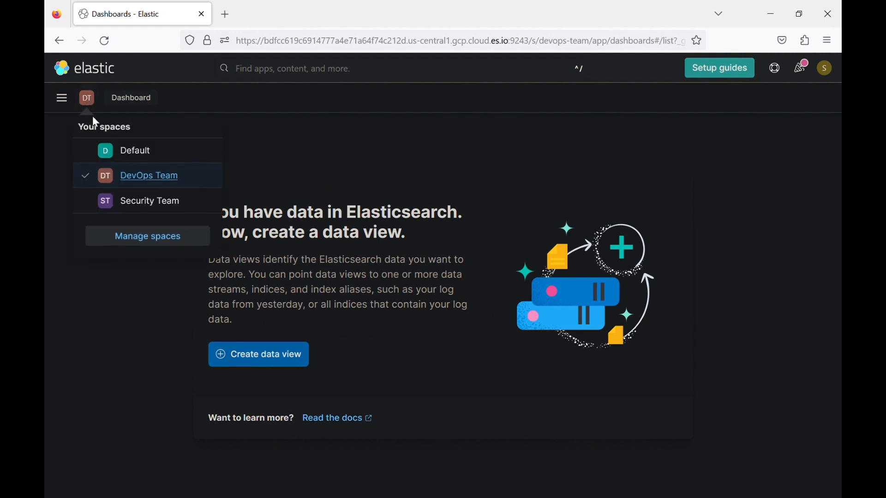
pyautogui.click(126, 151)
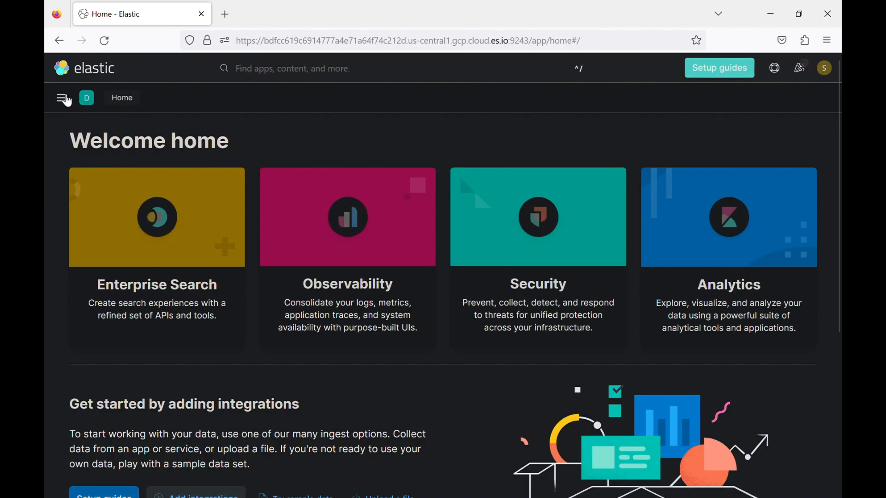
pyautogui.click(61, 98)
pyautogui.scroll(-5, 80, 384)
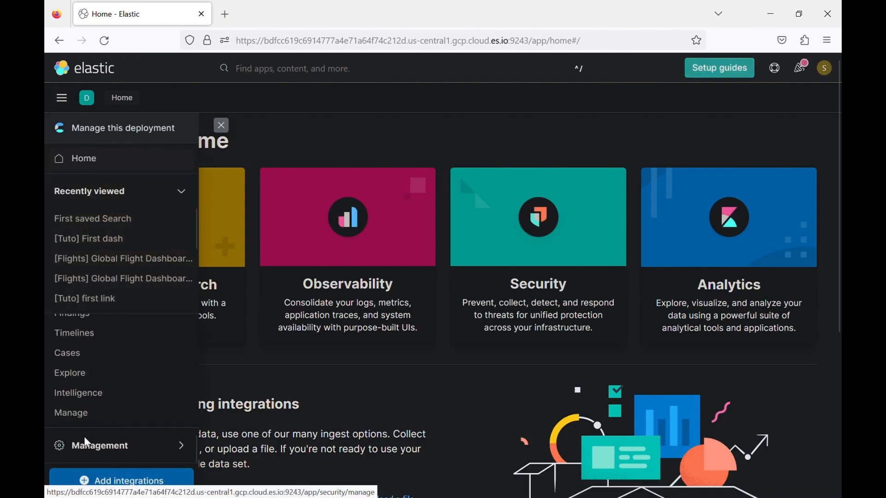
pyautogui.click(80, 445)
pyautogui.scroll(-8, 95, 449)
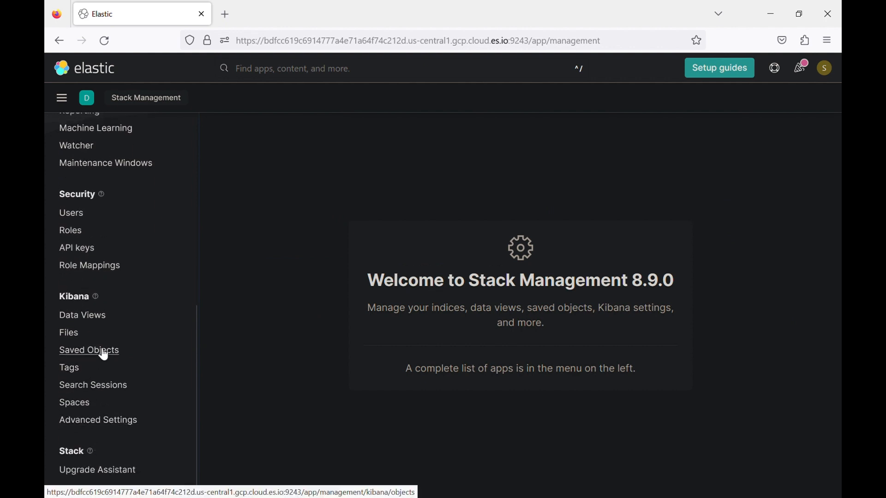
# - Open Saved Objects and filter the list by the Tutorial tag
pyautogui.click(102, 352)
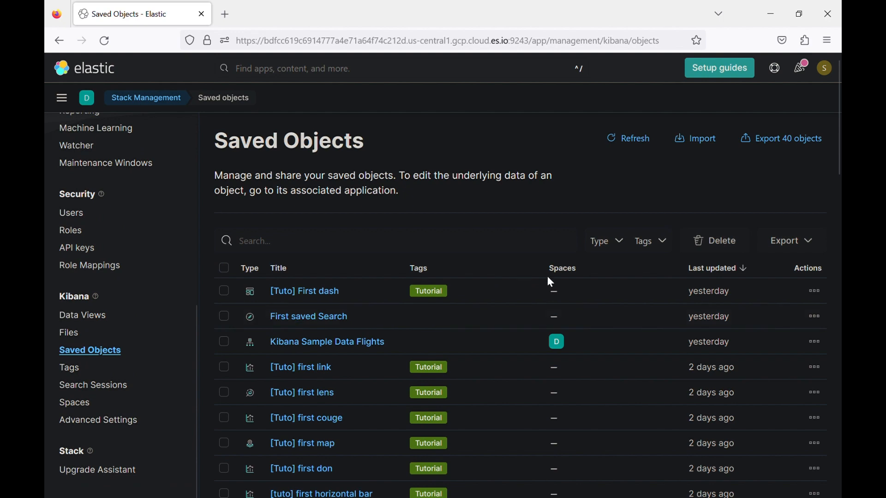
pyautogui.click(652, 245)
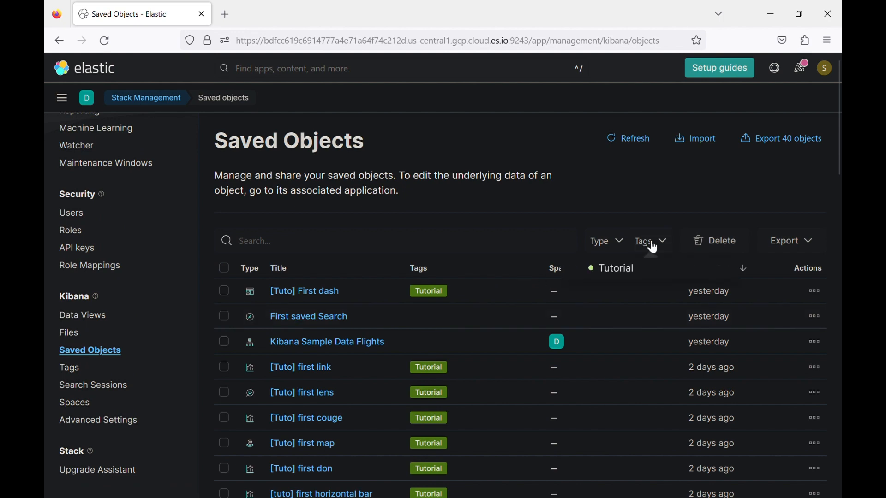
pyautogui.click(621, 276)
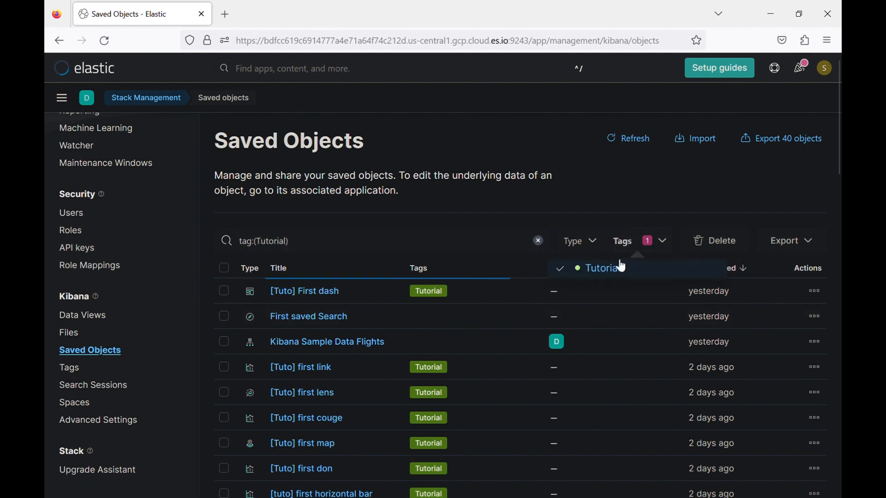
# - Set the Type filter to dashboard, leaving only [Tuto] First dash, and check its Actions menu
pyautogui.click(591, 244)
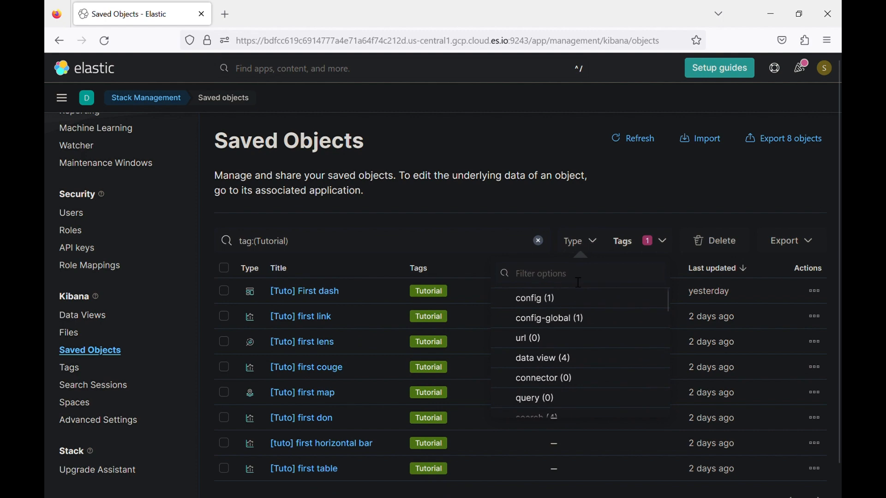
pyautogui.click(578, 282)
pyautogui.write('dsa')
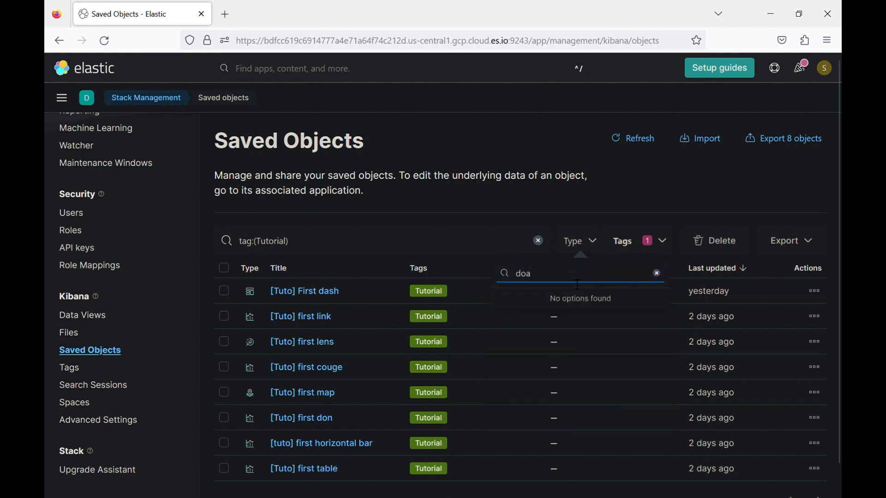
pyautogui.press('BackSpace')
pyautogui.press('BackSpace')
pyautogui.write('ash')
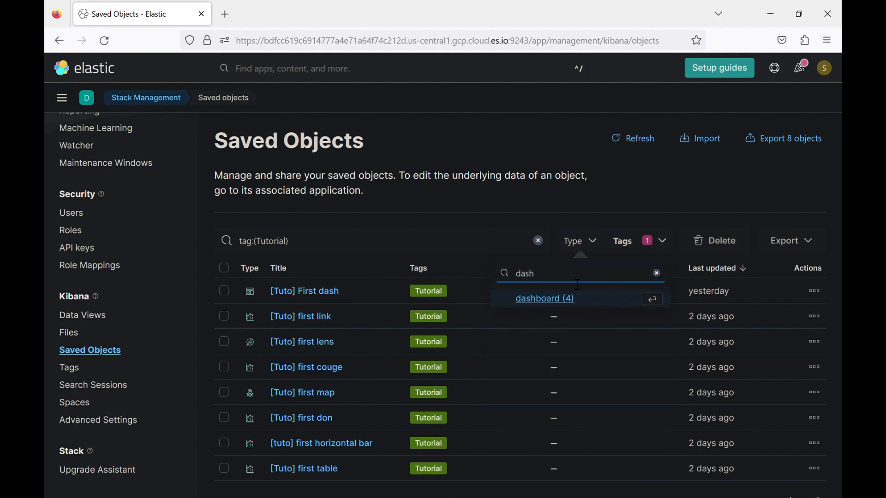
pyautogui.click(549, 302)
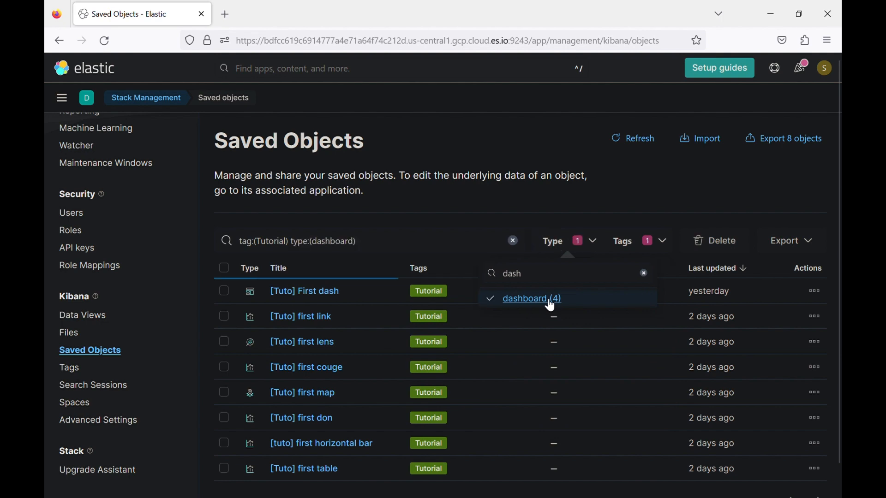
pyautogui.click(815, 291)
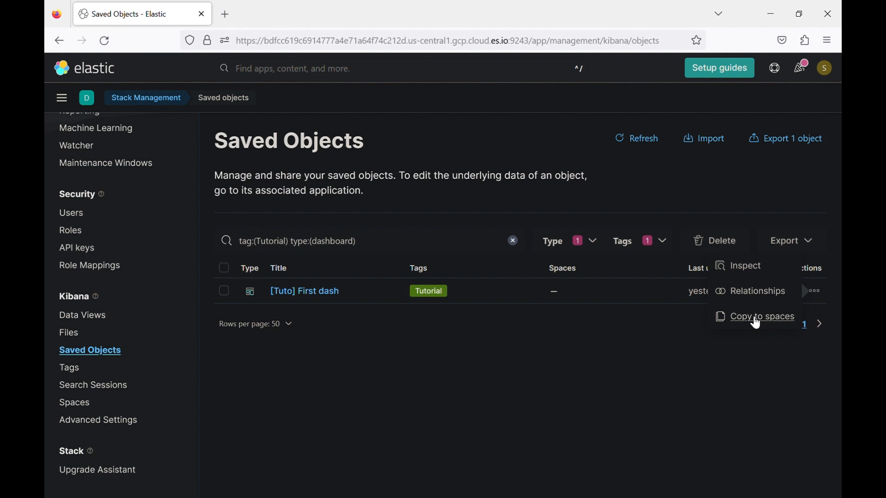
pyautogui.click(698, 329)
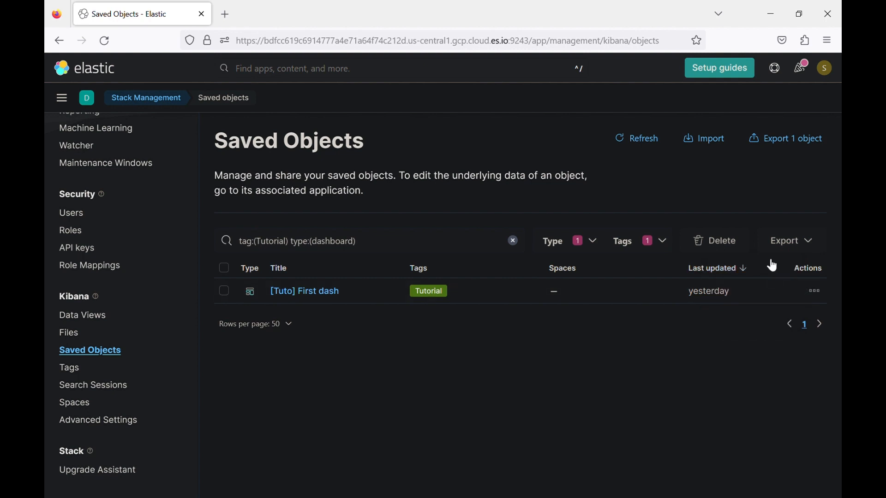
# - Export [Tuto] First dash with 'Include related objects' on, then deselect its row
pyautogui.click(225, 292)
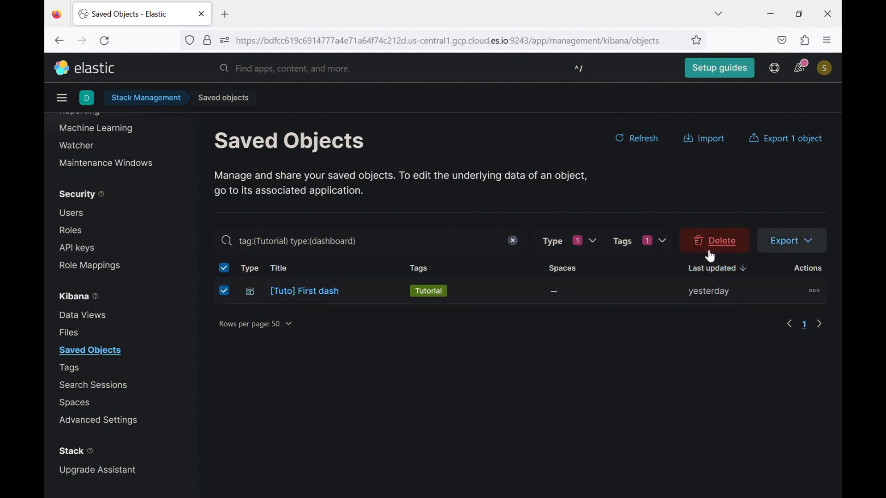
pyautogui.click(789, 244)
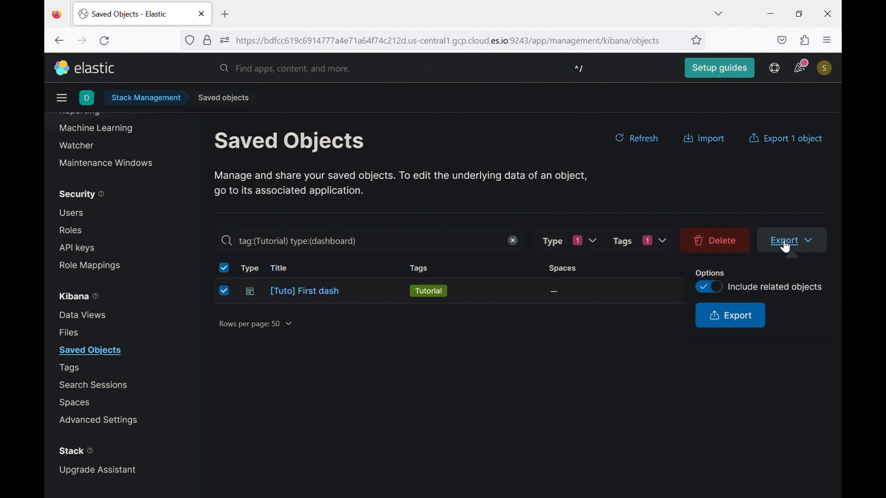
pyautogui.click(738, 317)
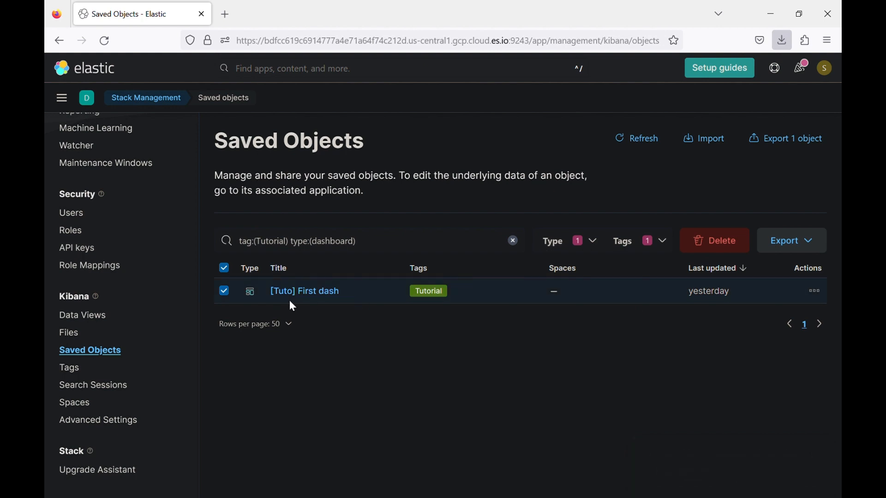
pyautogui.click(230, 293)
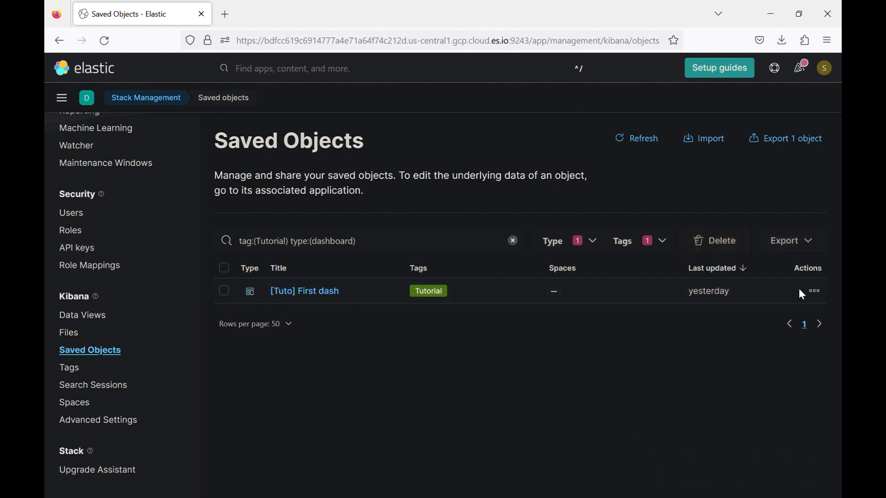
# - Copy [Tuto] First dash to DevOps Team and Security Team spaces: 22 objects copied, 0 errors
pyautogui.click(814, 292)
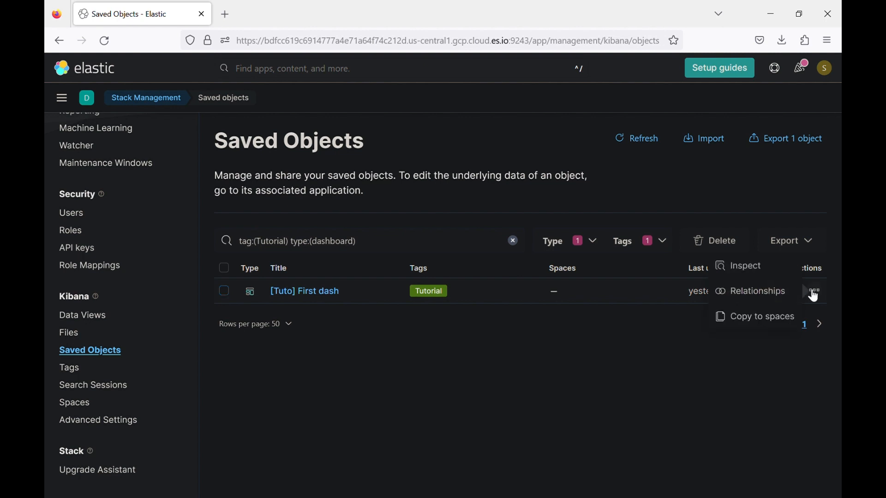
pyautogui.click(767, 320)
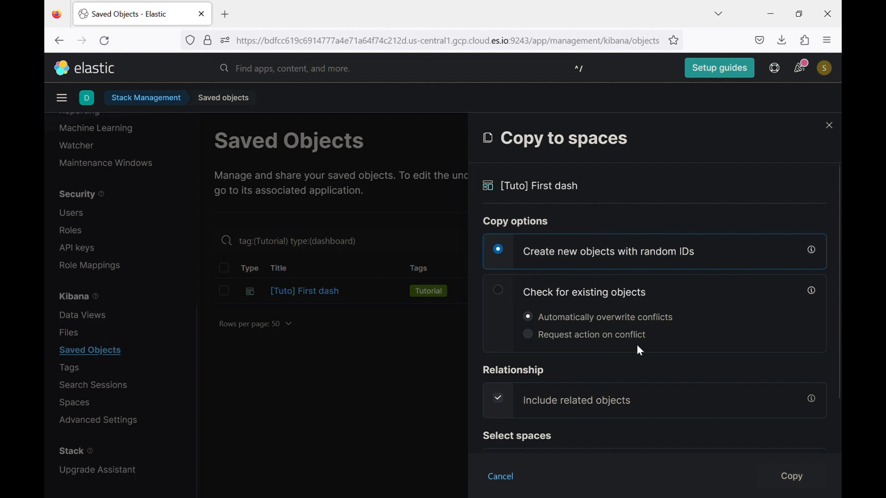
pyautogui.scroll(-3, 637, 347)
pyautogui.scroll(3, 623, 290)
pyautogui.scroll(-3, 605, 345)
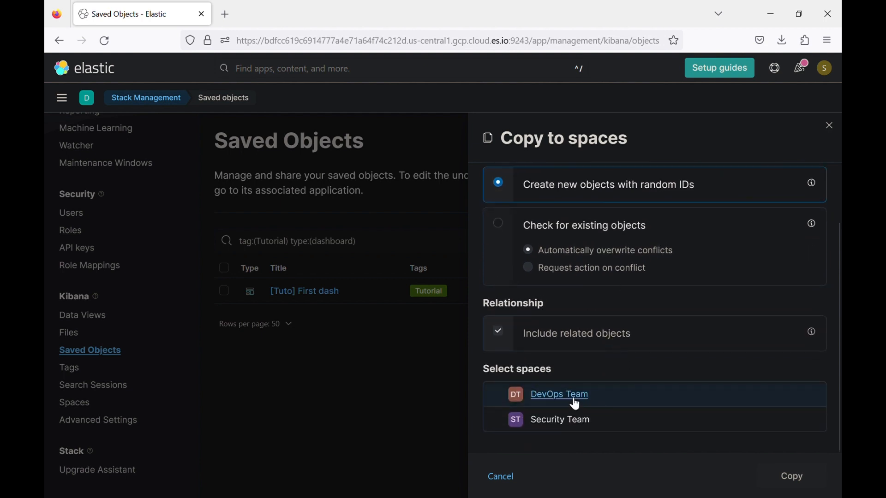
pyautogui.click(499, 396)
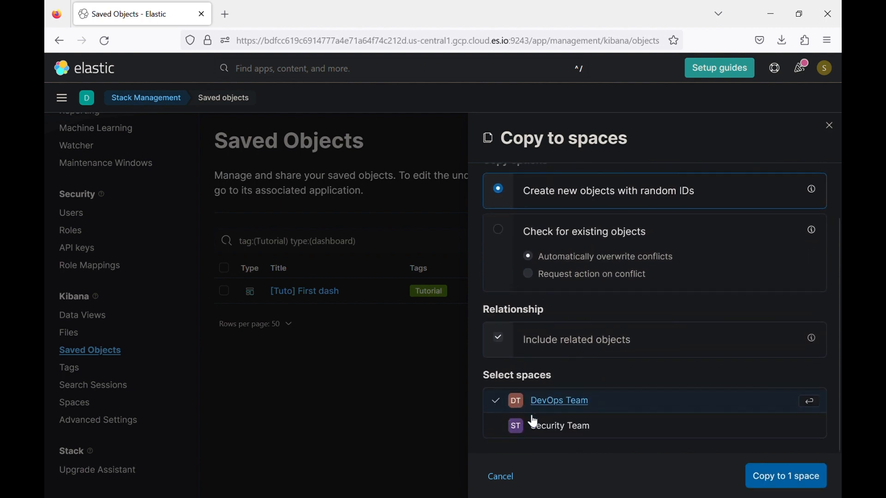
pyautogui.click(499, 429)
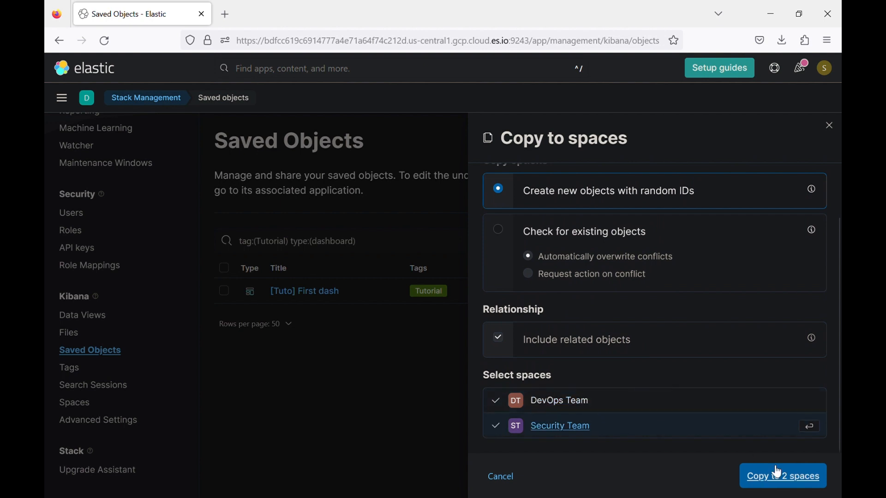
pyautogui.click(785, 478)
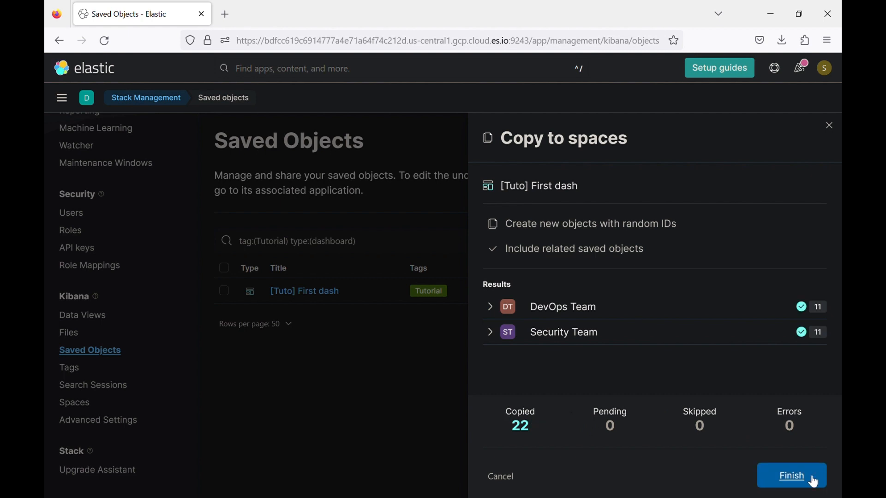
pyautogui.click(791, 476)
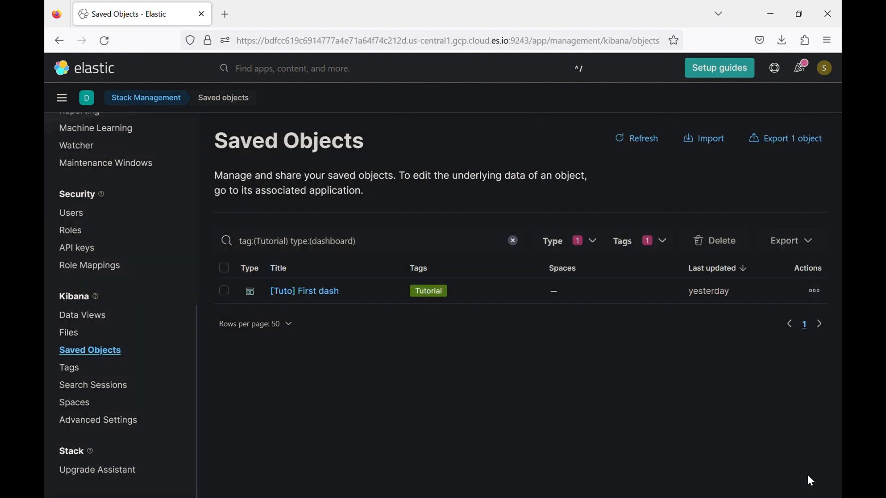
# - Switch to the DevOps Team space and open the copied [Tuto] First dash dashboard
pyautogui.click(87, 98)
pyautogui.click(134, 175)
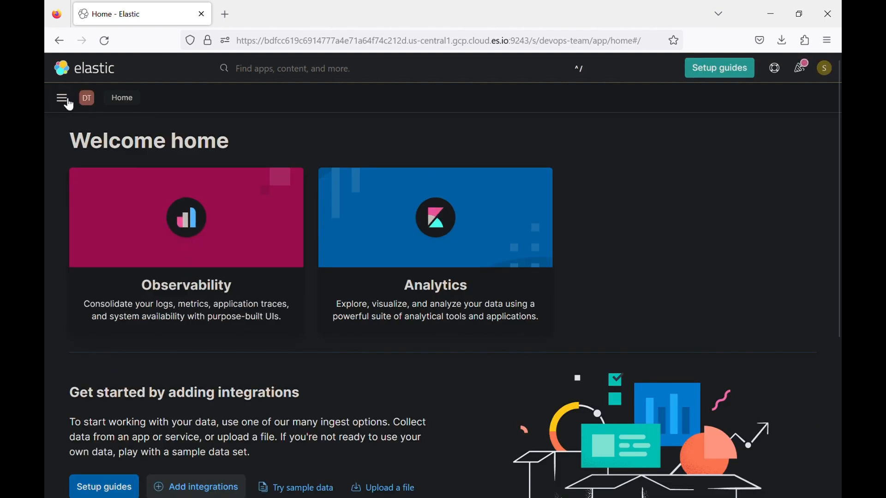
pyautogui.click(63, 98)
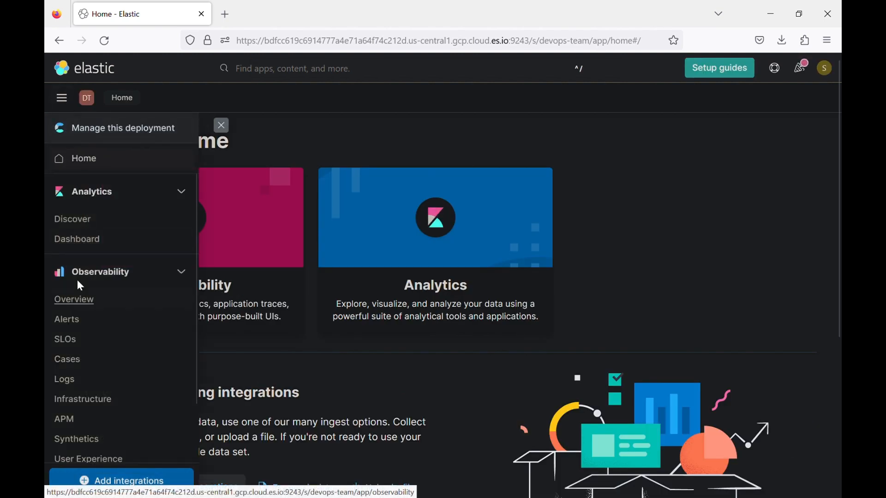
pyautogui.click(90, 239)
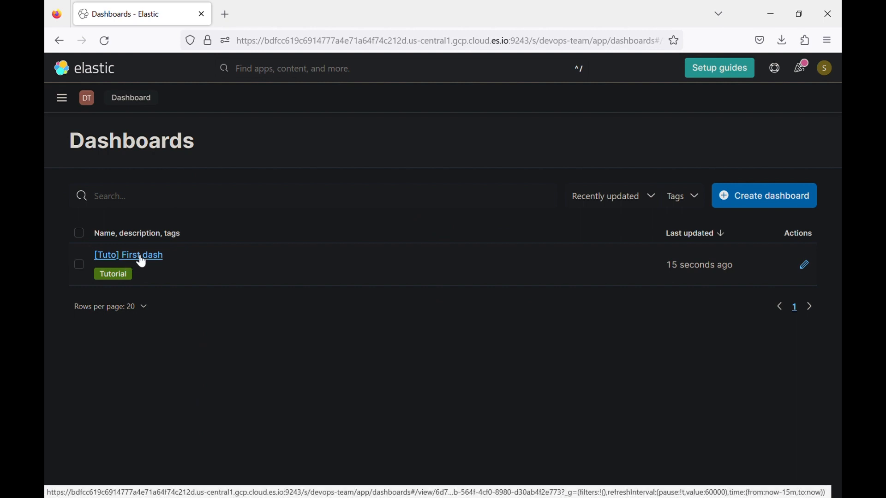
pyautogui.click(137, 256)
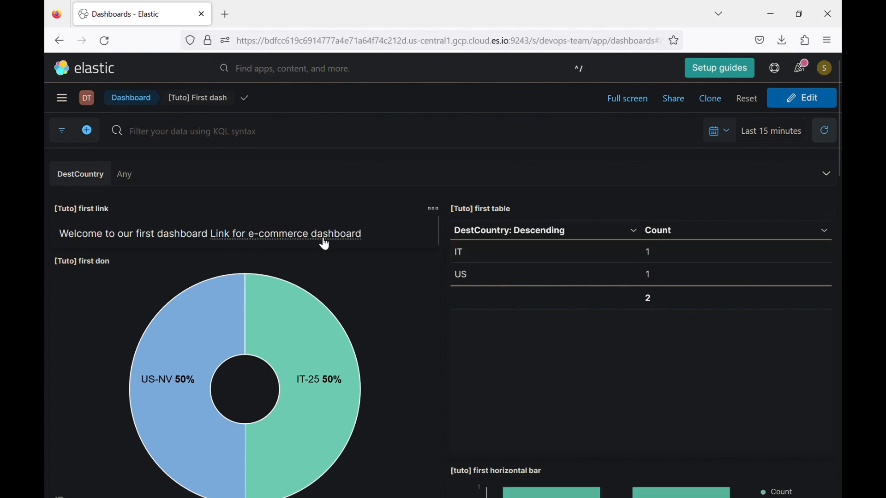
# - Set the time range to Last 7 days (2,305 total count), then move to Security Team space
pyautogui.scroll(-6, 391, 368)
pyautogui.scroll(7, 392, 368)
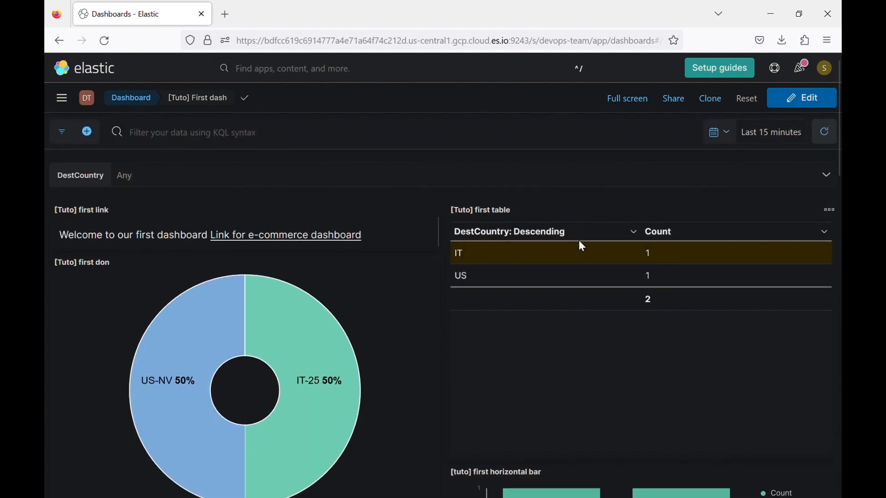
pyautogui.click(767, 131)
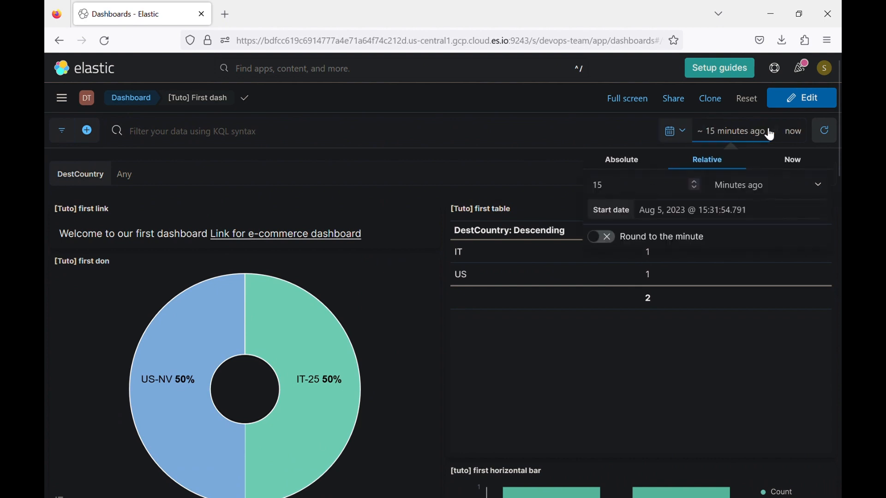
pyautogui.click(677, 134)
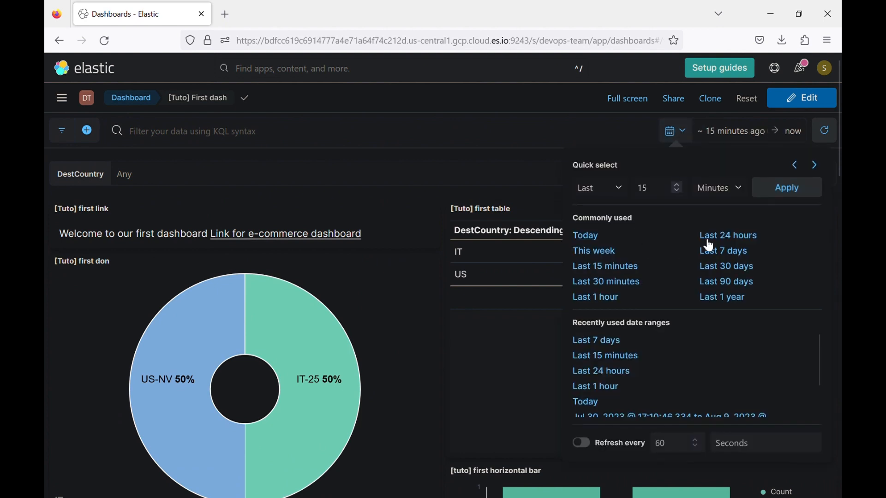
pyautogui.click(712, 249)
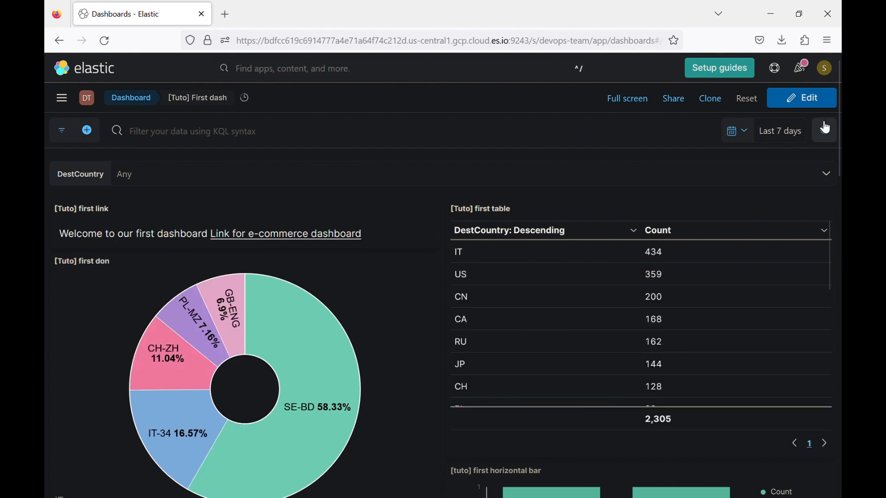
pyautogui.click(87, 98)
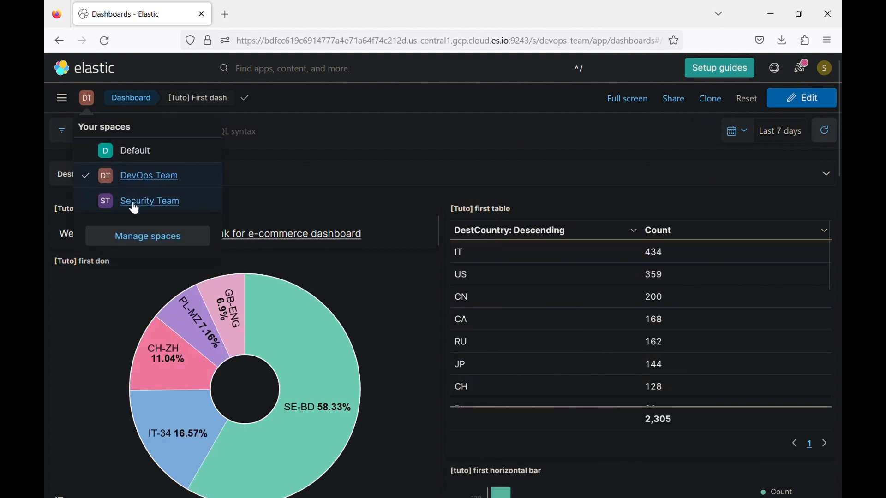
pyautogui.click(134, 206)
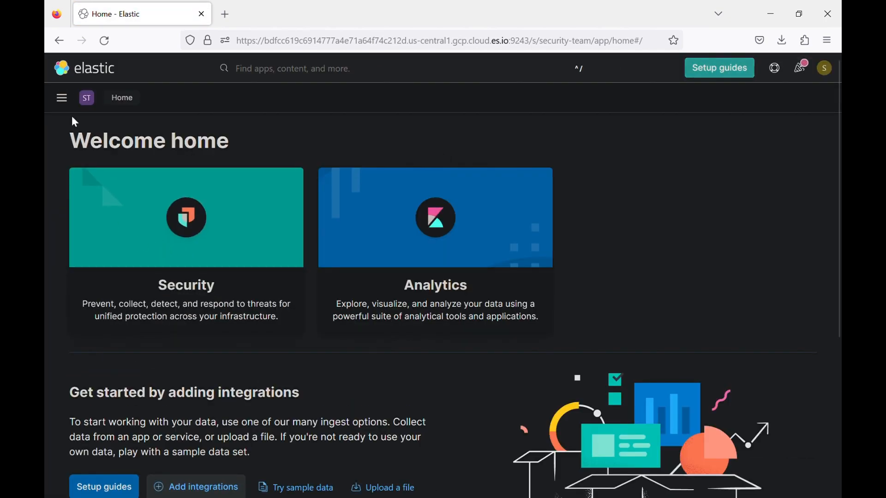
# - Open [Tuto] First dash in Security Team, set Last 7 days, and scroll through its panels
pyautogui.click(65, 105)
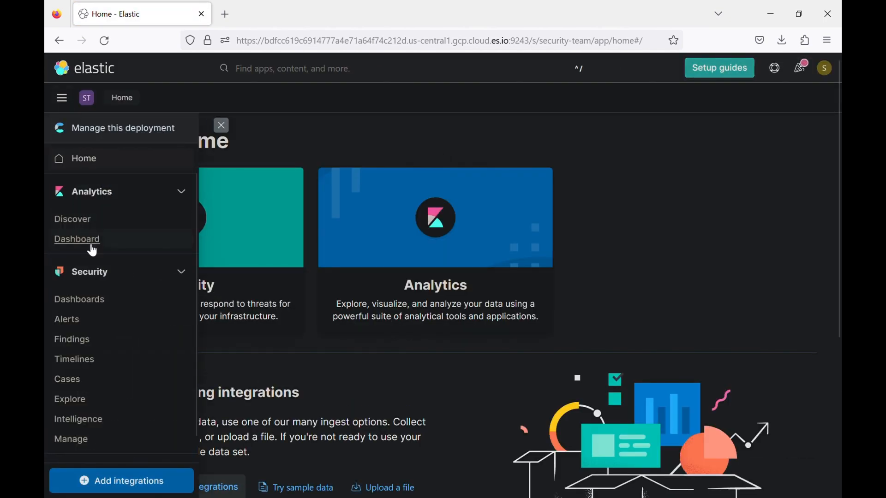
pyautogui.click(89, 248)
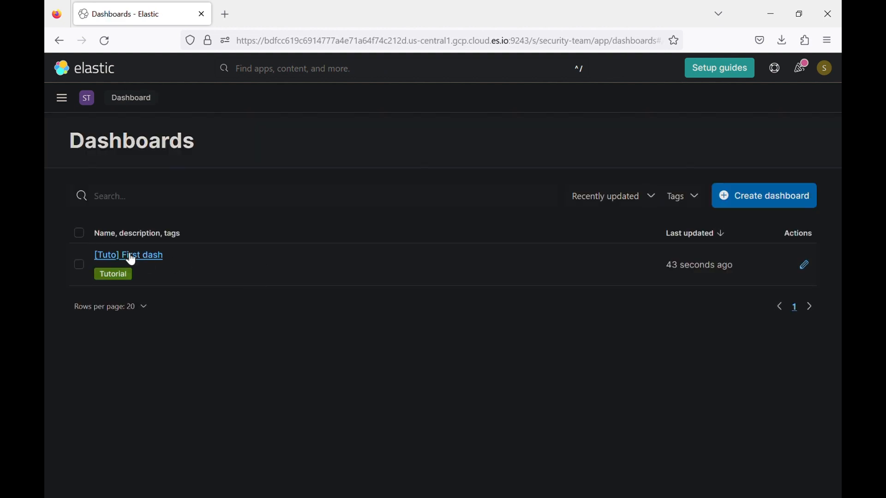
pyautogui.click(142, 256)
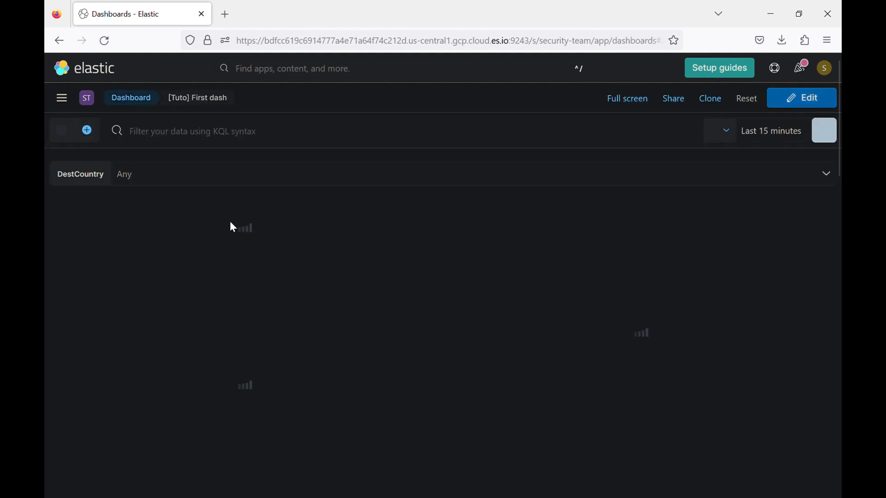
pyautogui.click(729, 132)
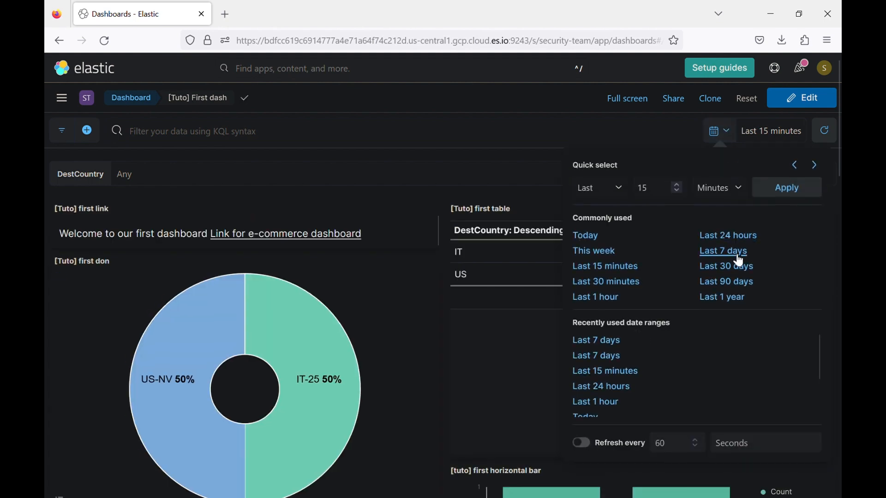
pyautogui.click(729, 253)
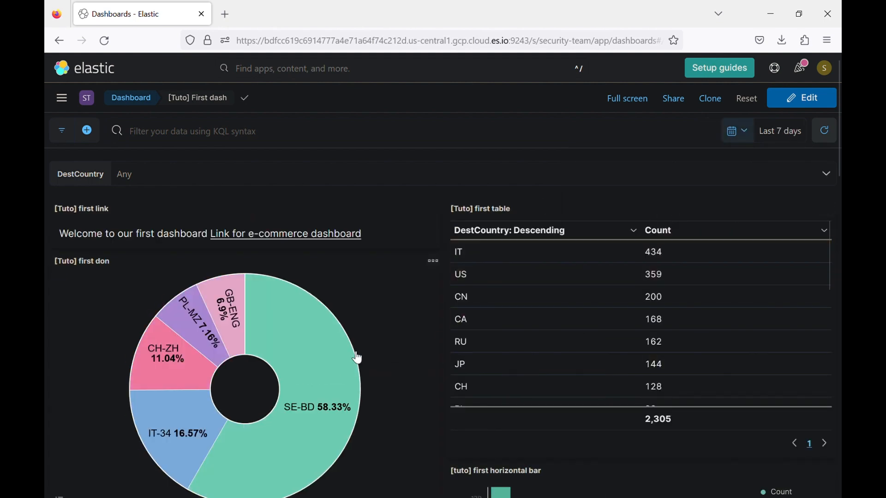
pyautogui.scroll(-2, 370, 322)
pyautogui.scroll(-3, 589, 296)
pyautogui.scroll(-4, 510, 405)
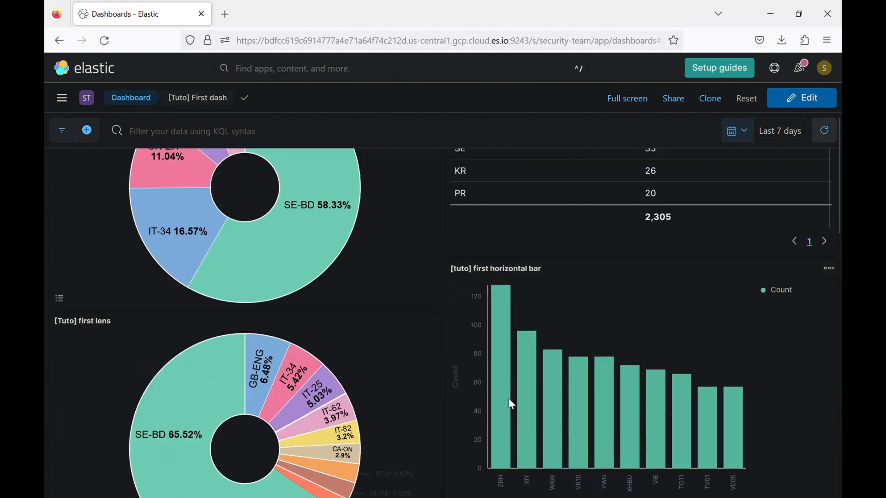
pyautogui.scroll(-5, 512, 405)
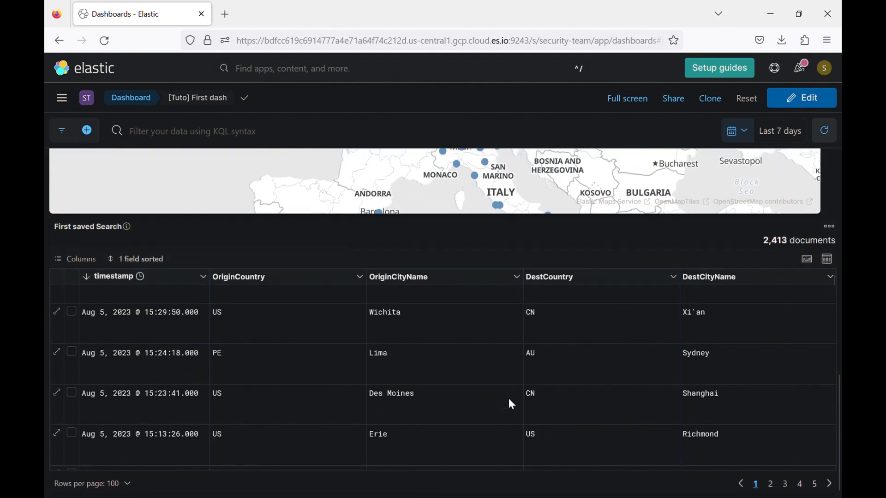
pyautogui.scroll(5, 466, 233)
pyautogui.scroll(3, 466, 233)
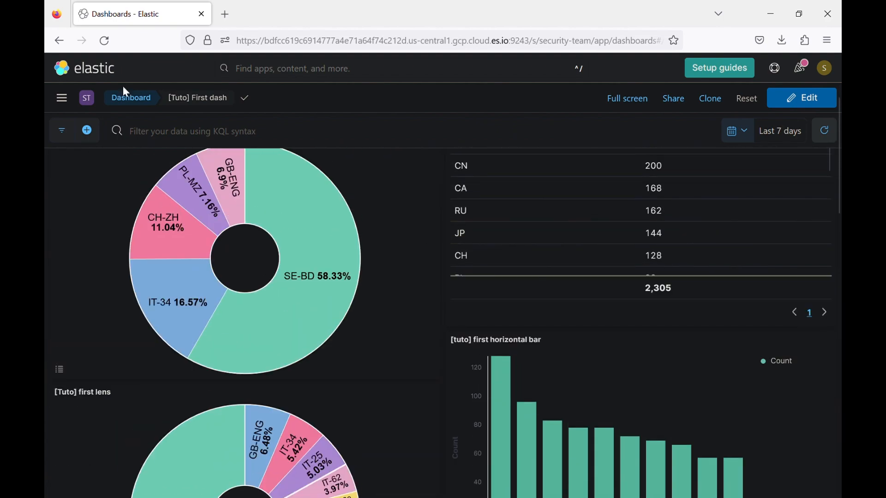
# - Browse the main menu, then switch back to the Default space
pyautogui.click(69, 101)
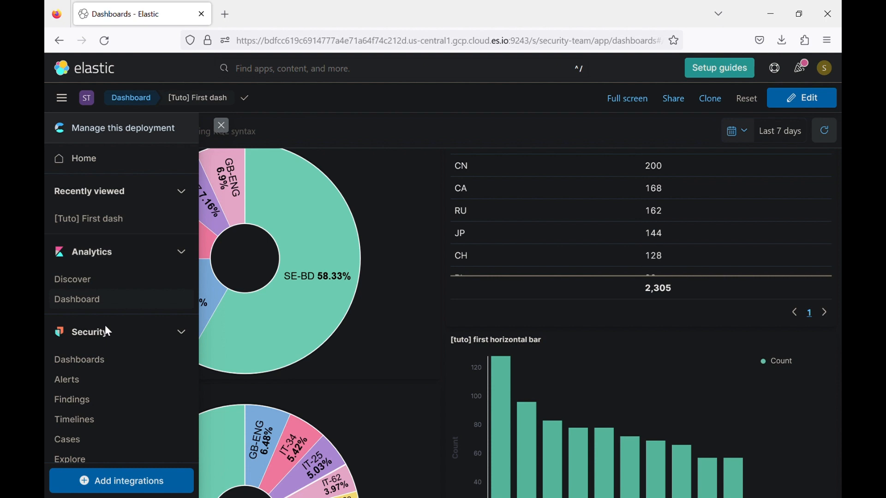
pyautogui.click(226, 131)
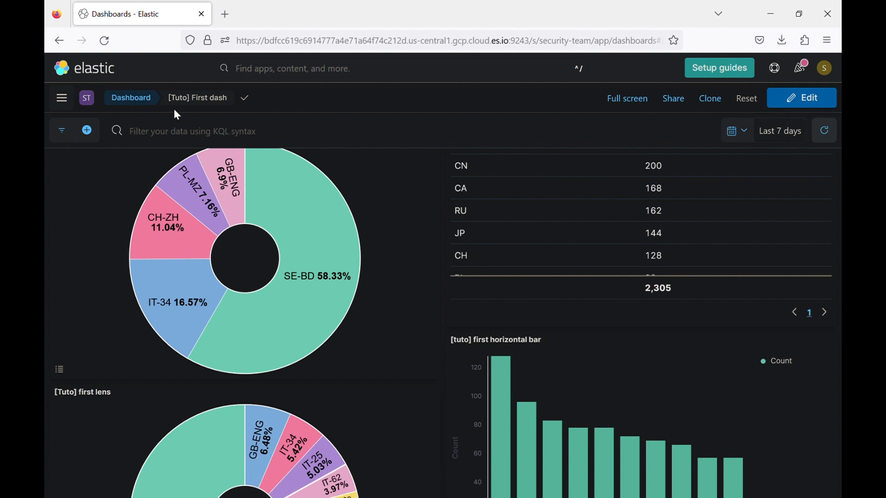
pyautogui.click(63, 101)
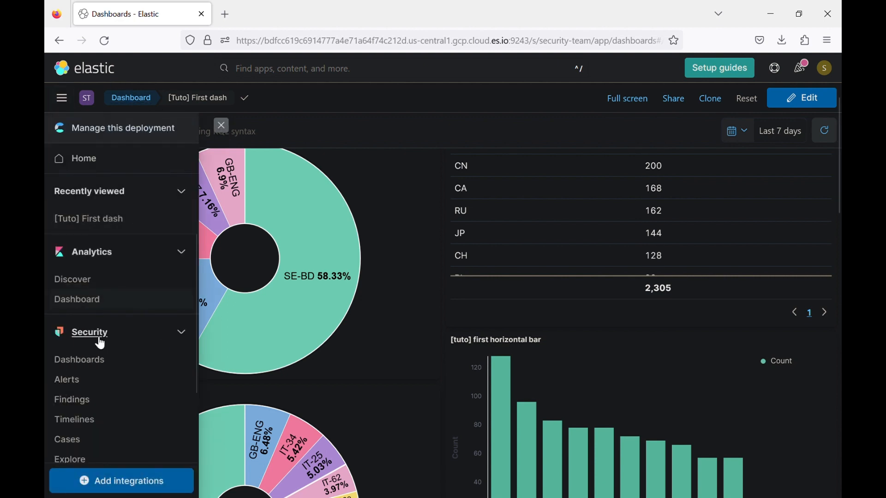
pyautogui.scroll(-3, 93, 340)
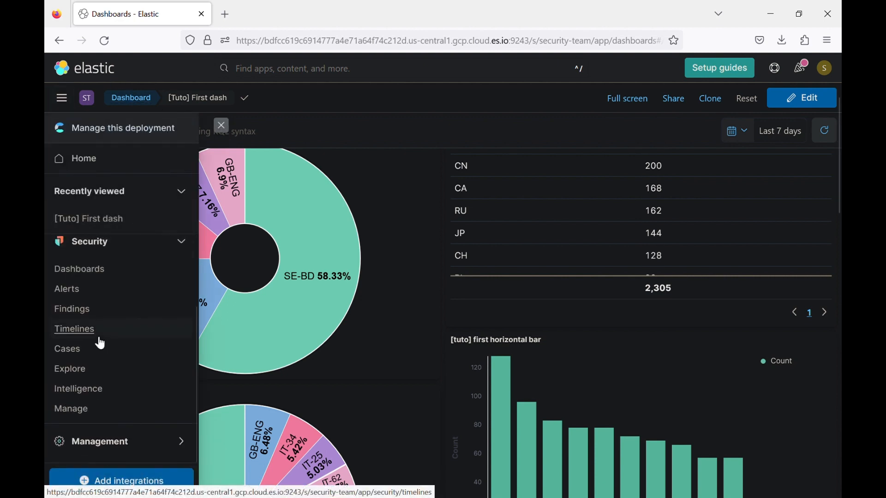
pyautogui.click(87, 97)
pyautogui.click(144, 160)
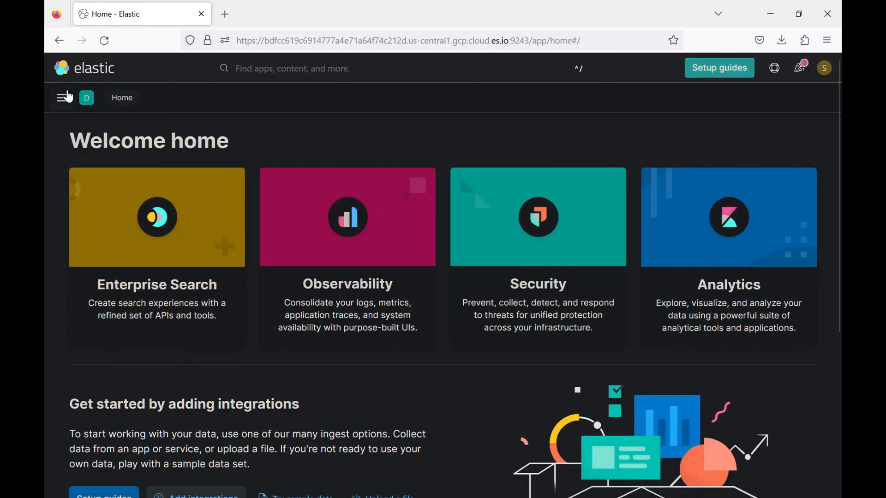
# - Go to Stack Management > Security > Roles and start creating a new role
pyautogui.click(70, 98)
pyautogui.scroll(-5, 110, 388)
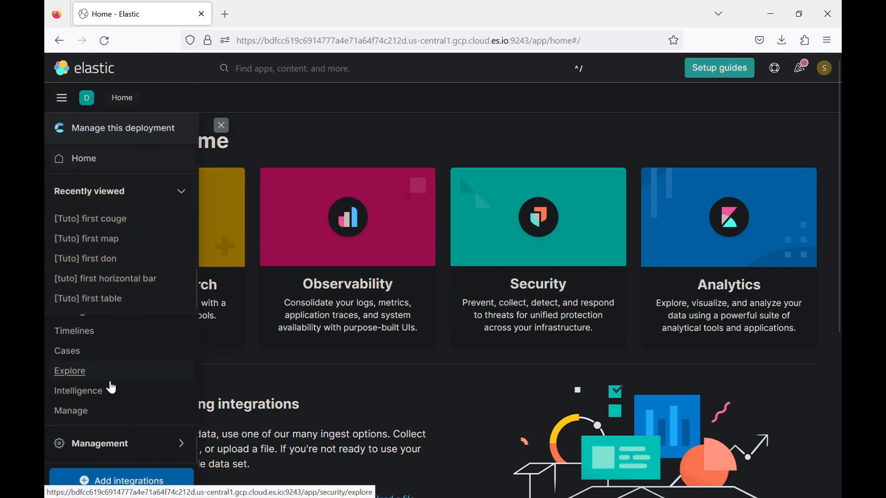
pyautogui.click(125, 454)
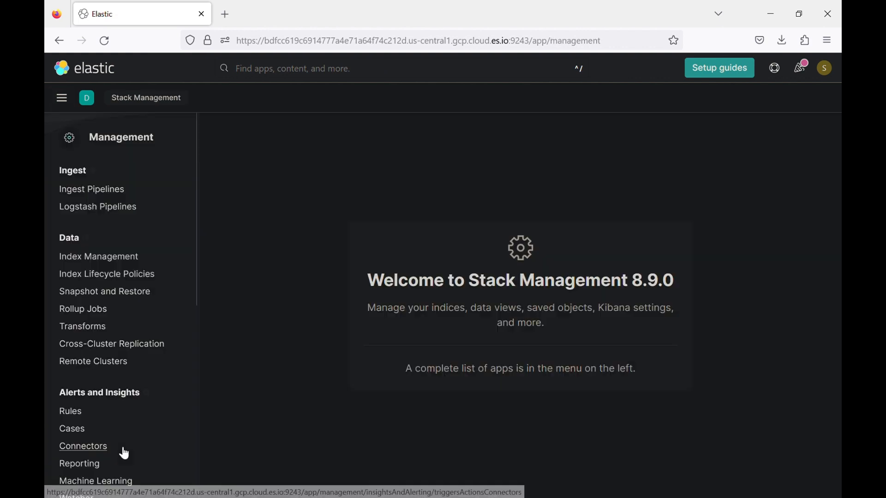
pyautogui.scroll(-4, 124, 415)
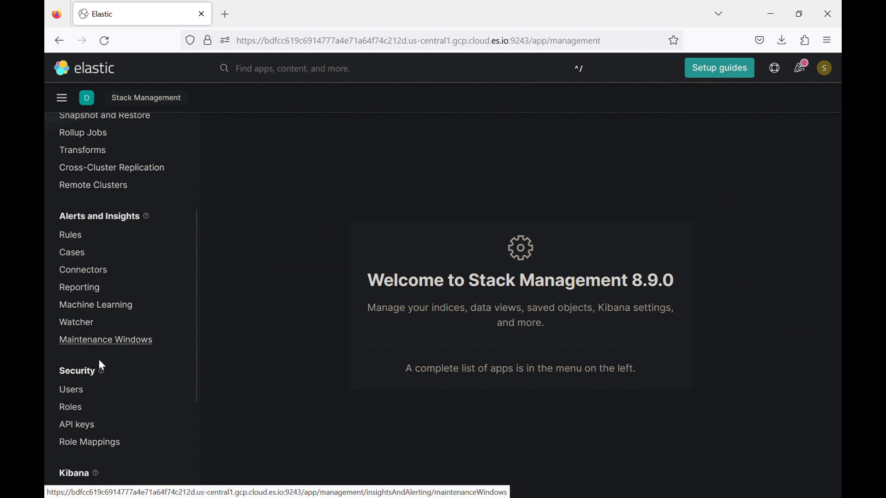
pyautogui.scroll(-3, 106, 369)
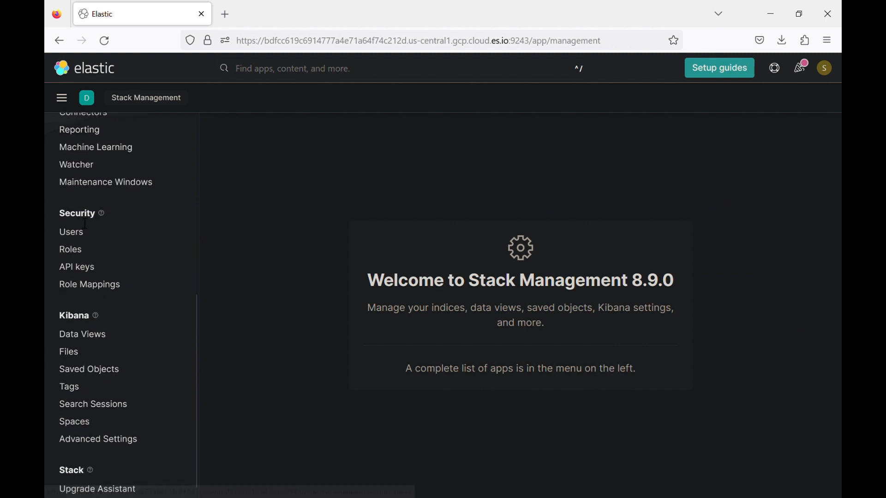
pyautogui.click(75, 254)
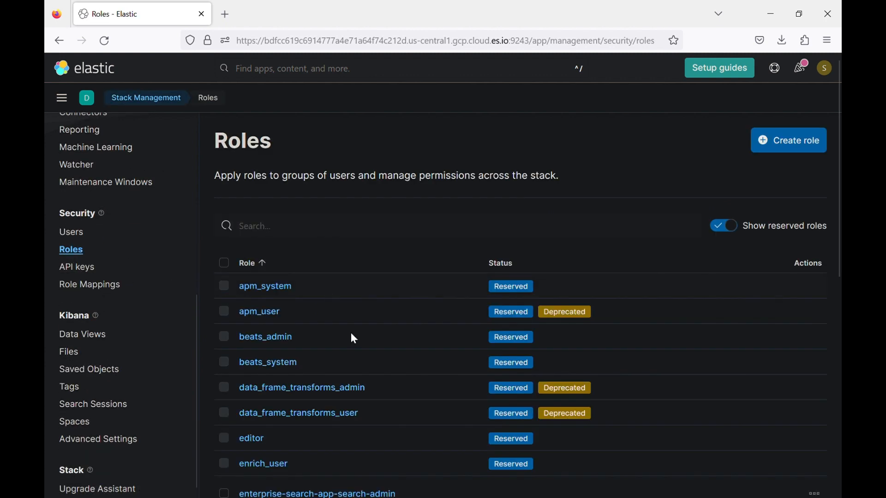
pyautogui.scroll(-5, 351, 339)
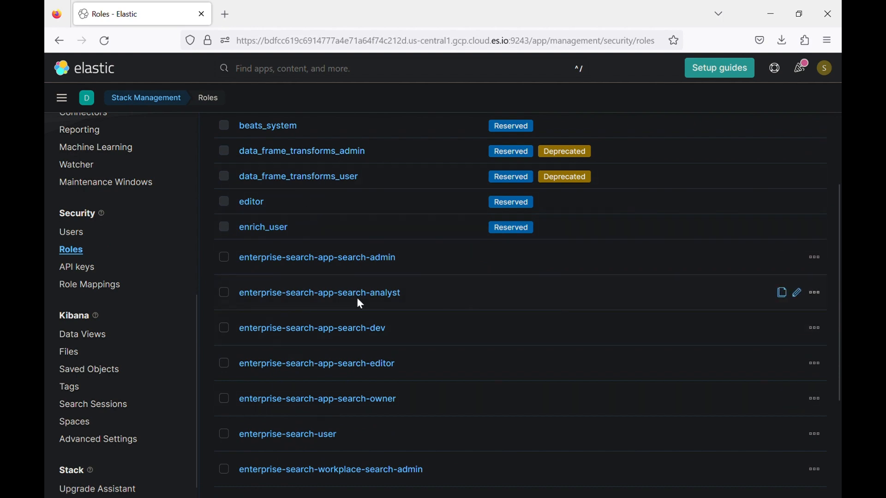
pyautogui.scroll(-4, 356, 298)
pyautogui.scroll(10, 362, 300)
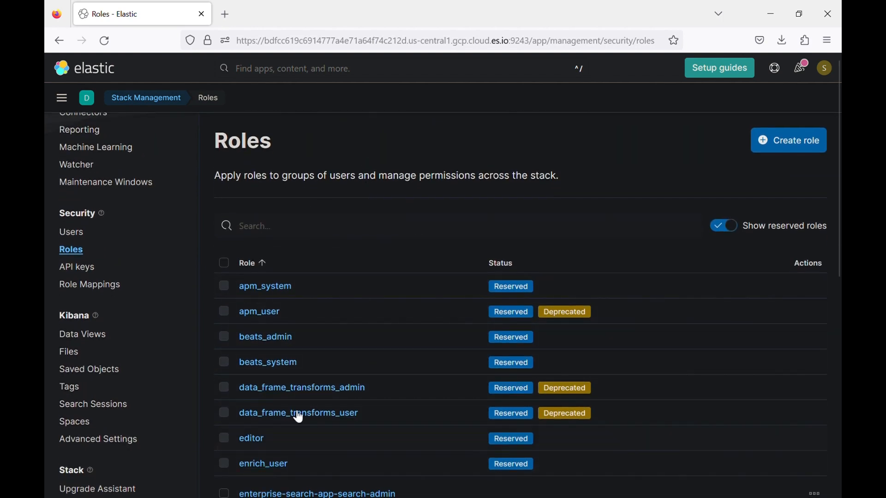
pyautogui.click(776, 154)
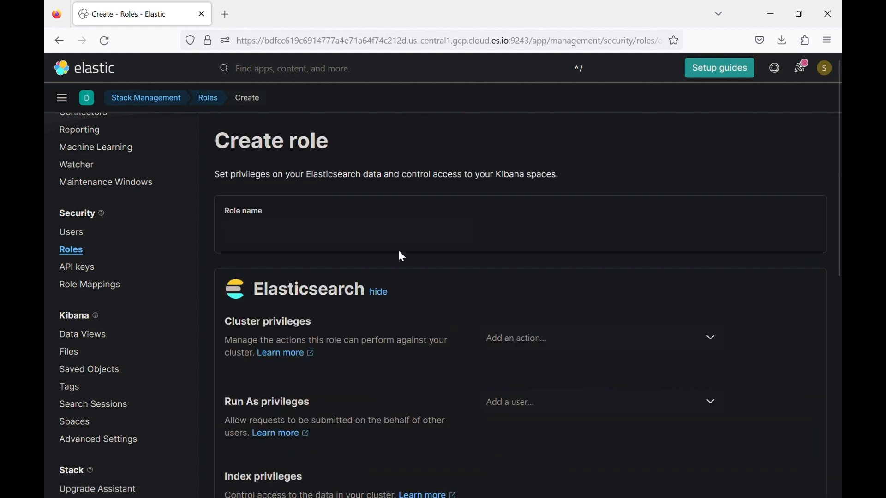
# - Name the new role security_level1
pyautogui.click(367, 239)
pyautogui.write('security')
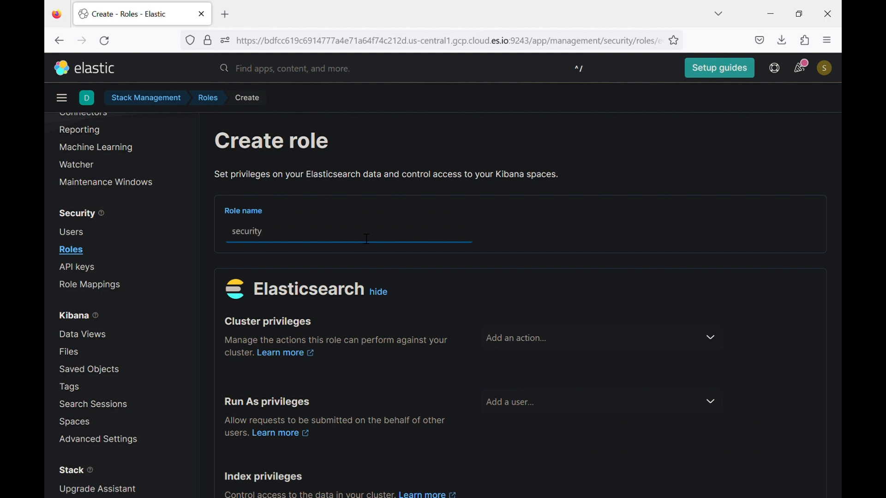
pyautogui.write('_level1')
# - Grant the role the all cluster privilege
pyautogui.click(585, 342)
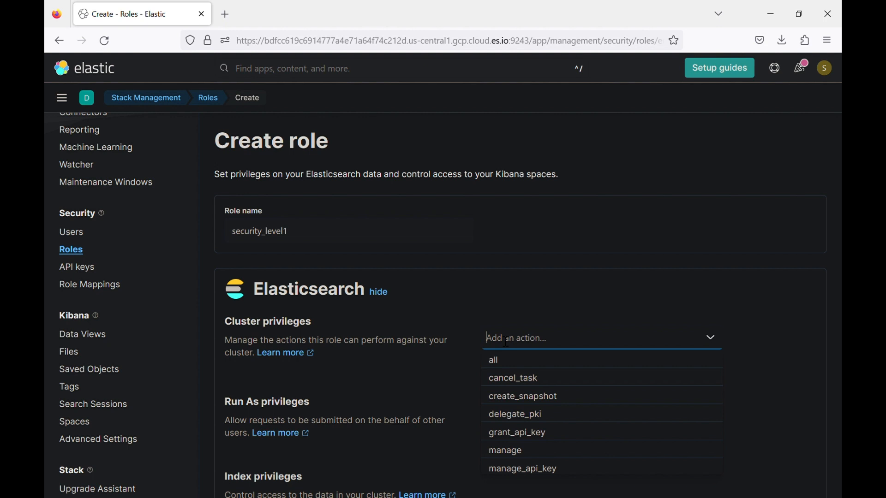
pyautogui.scroll(-5, 585, 430)
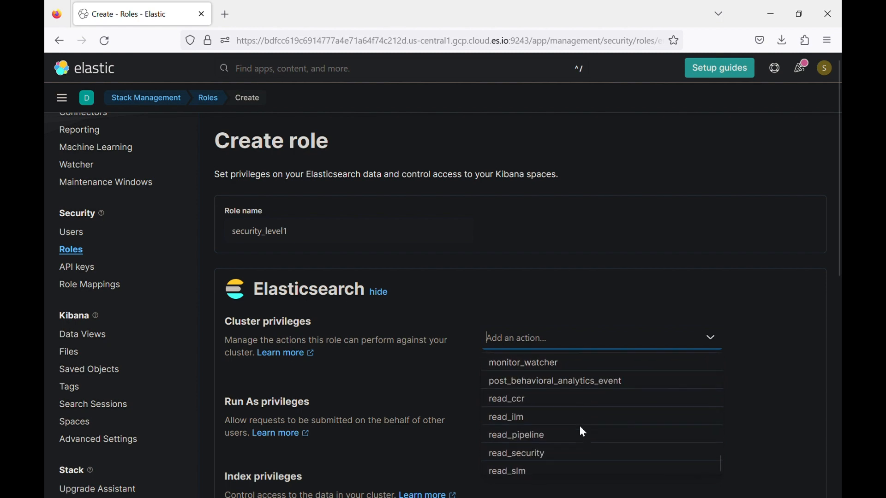
pyautogui.scroll(-10, 385, 425)
pyautogui.scroll(10, 257, 315)
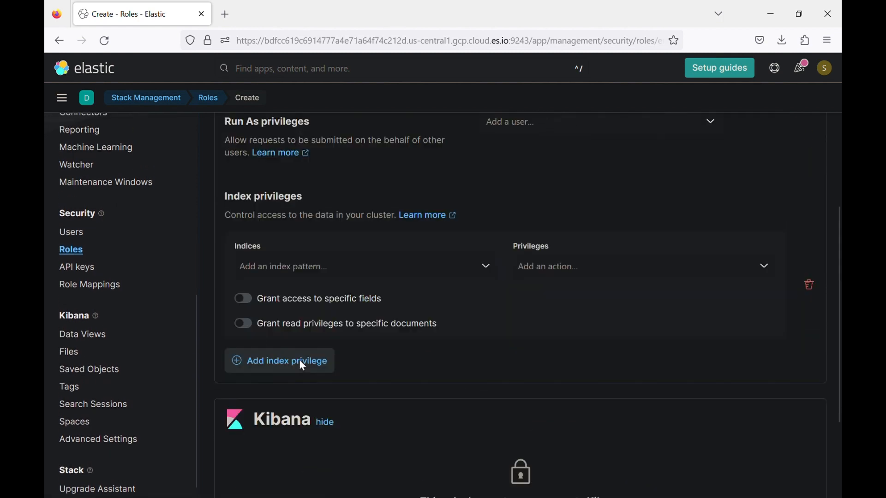
pyautogui.click(570, 339)
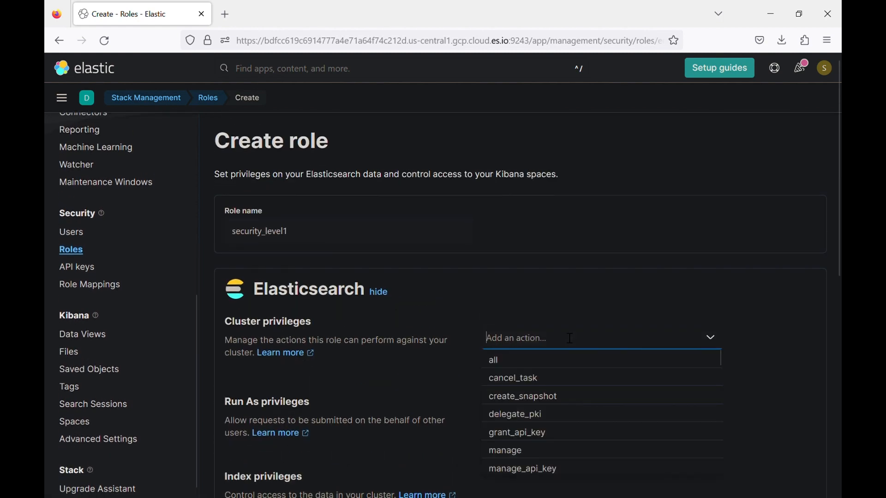
pyautogui.click(507, 359)
pyautogui.click(547, 300)
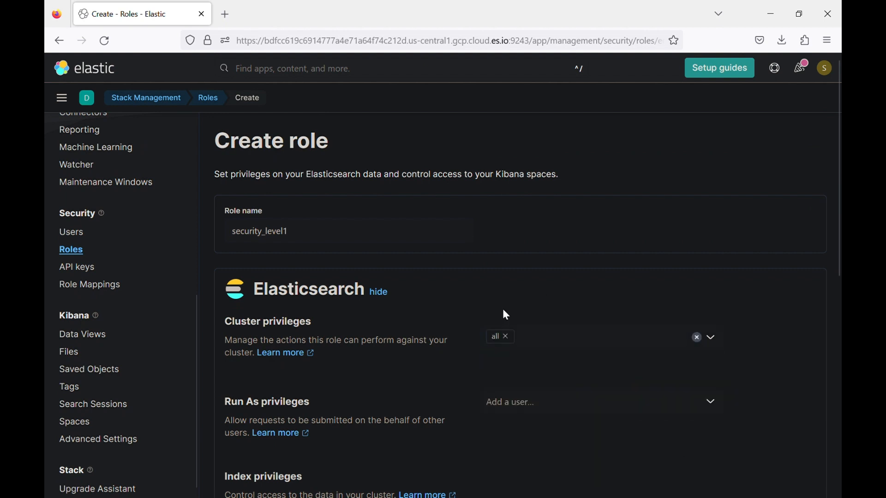
# - Add manage_slm and manage_transform, then remove both, leaving only the all privilege
pyautogui.click(556, 336)
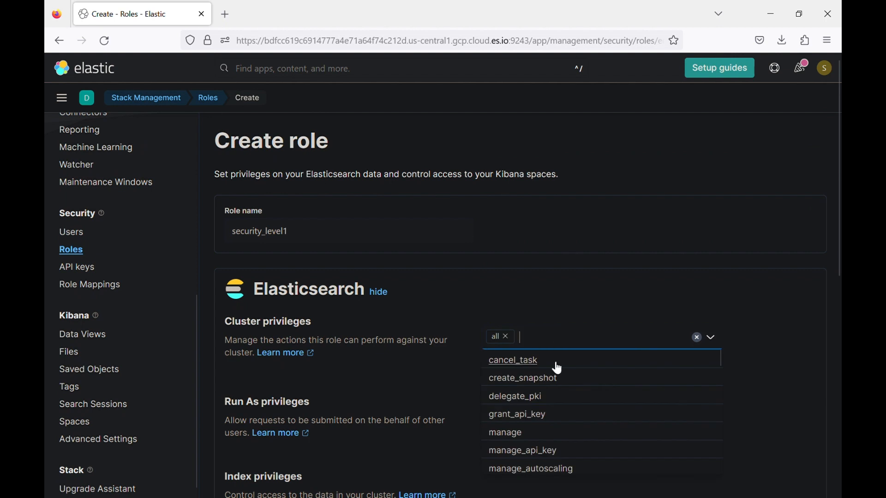
pyautogui.scroll(-3, 555, 367)
pyautogui.scroll(-8, 556, 368)
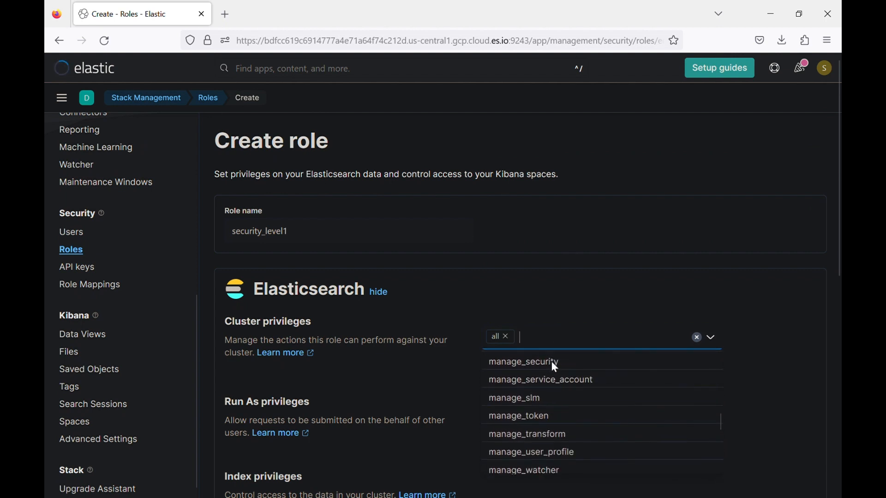
pyautogui.click(536, 398)
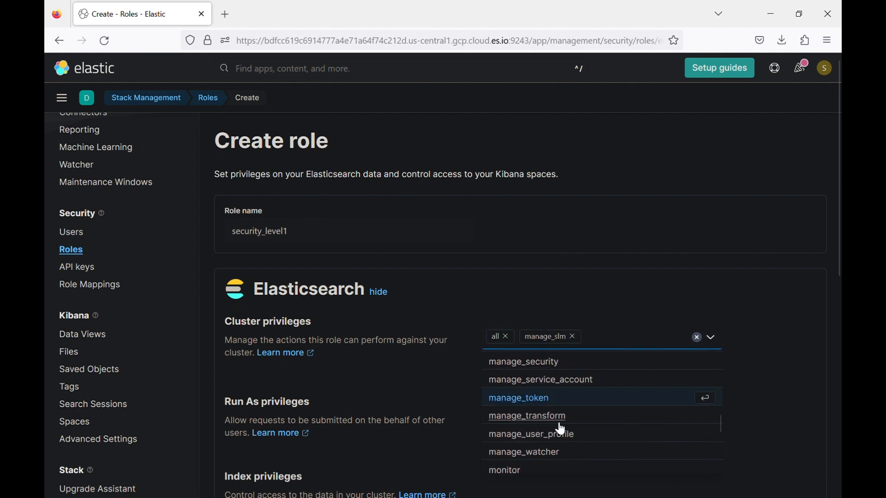
pyautogui.click(559, 417)
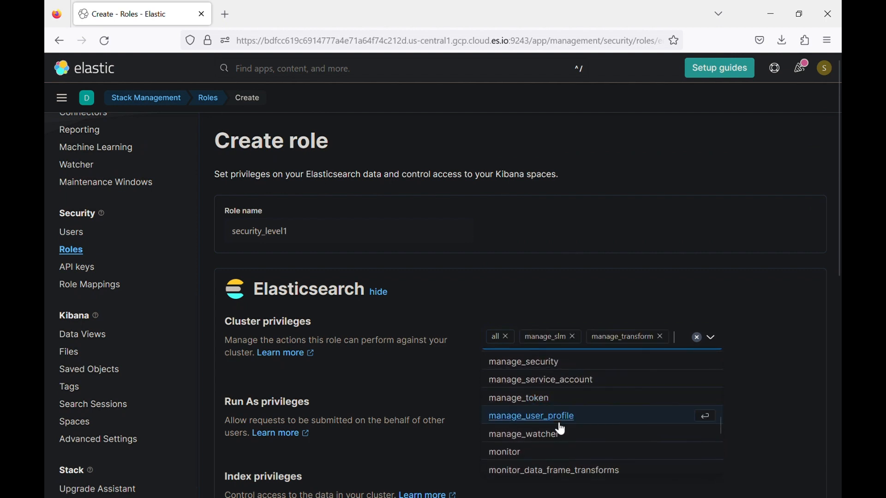
pyautogui.click(574, 336)
pyautogui.click(597, 337)
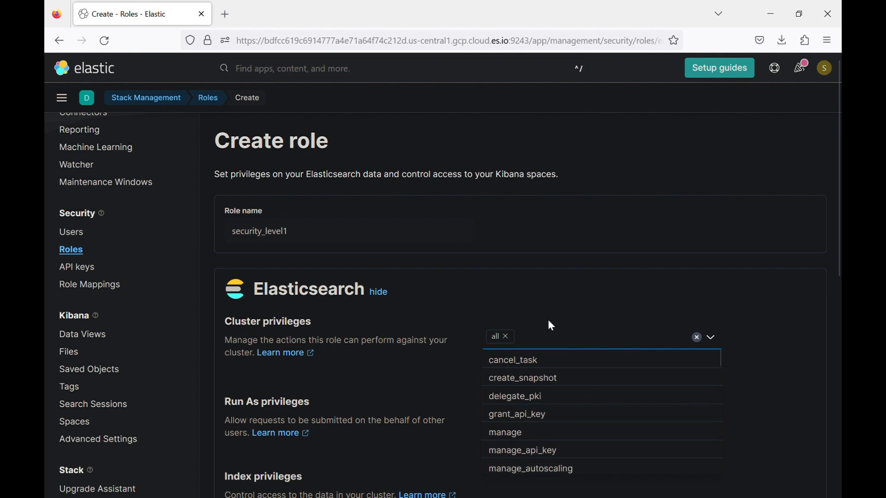
pyautogui.scroll(-3, 559, 306)
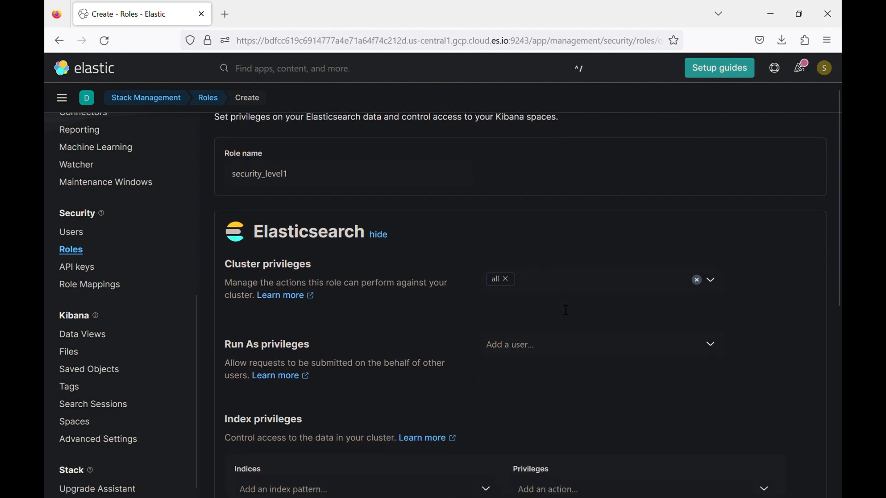
# - Enter * as the role's index pattern
pyautogui.click(529, 340)
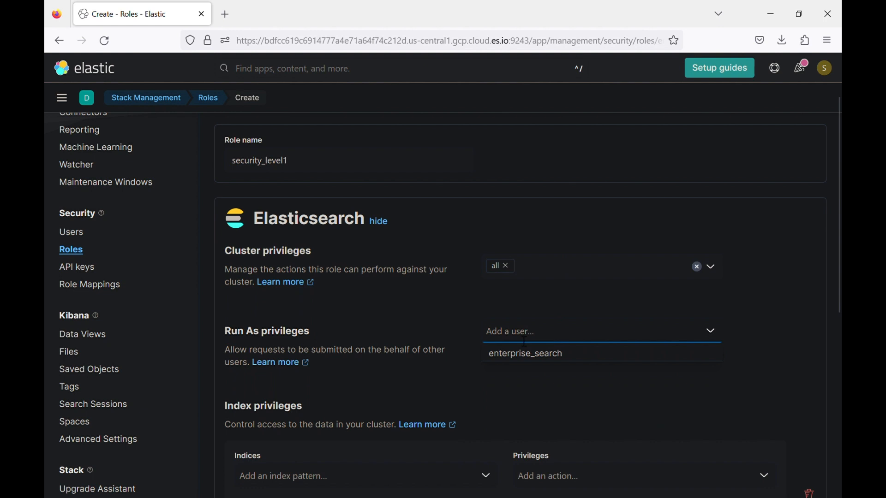
pyautogui.scroll(-2, 452, 392)
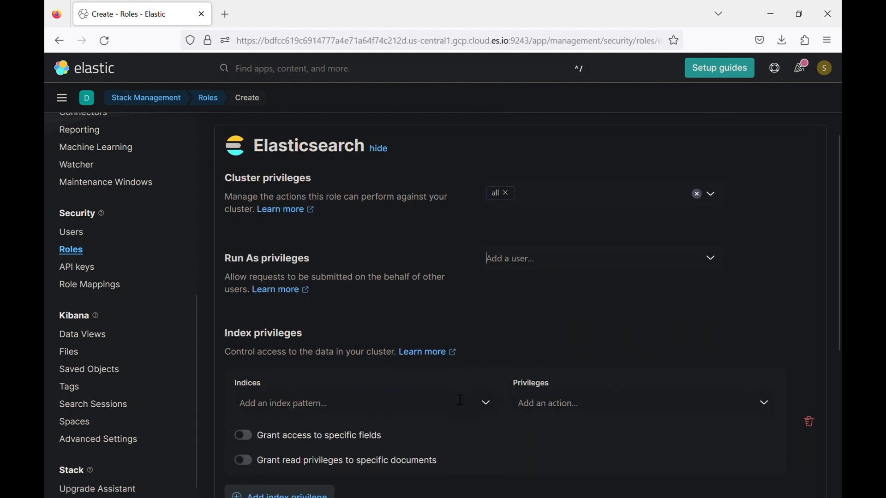
pyautogui.scroll(-3, 506, 330)
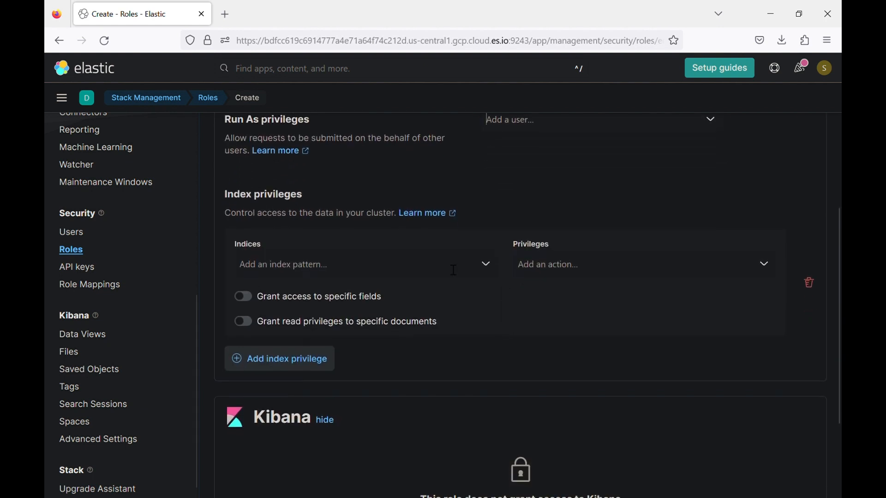
pyautogui.click(371, 269)
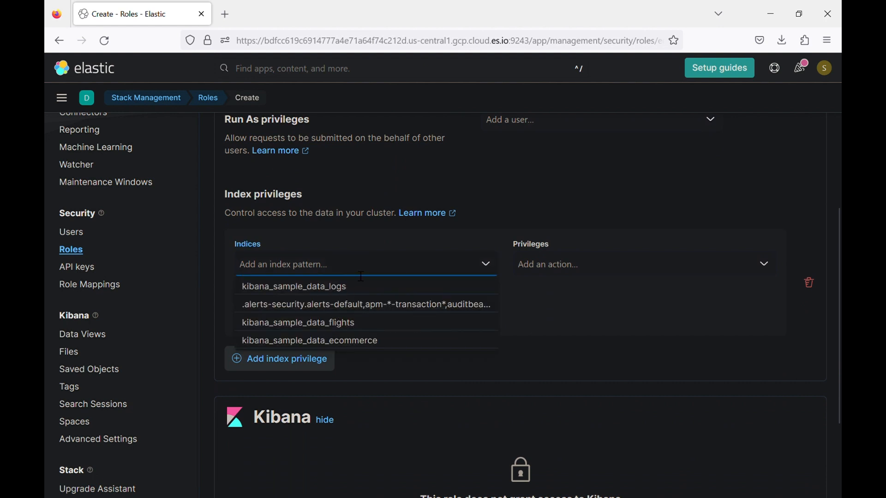
pyautogui.write('*')
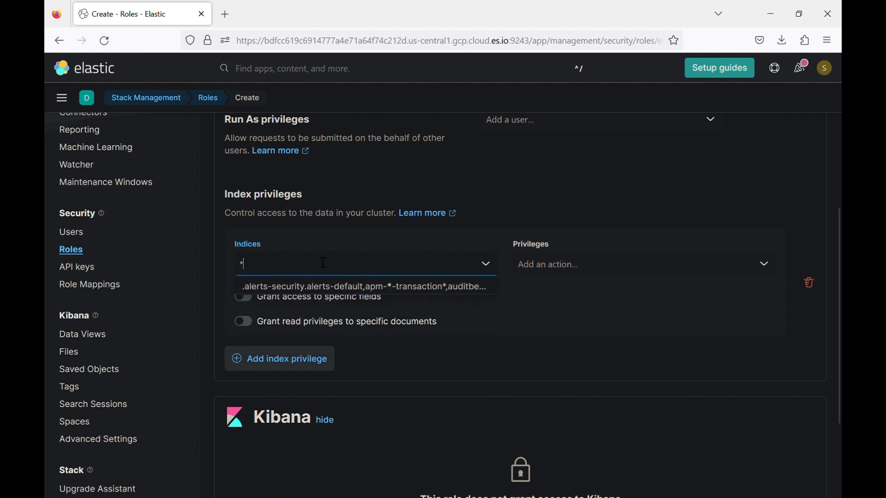
pyautogui.press('Return')
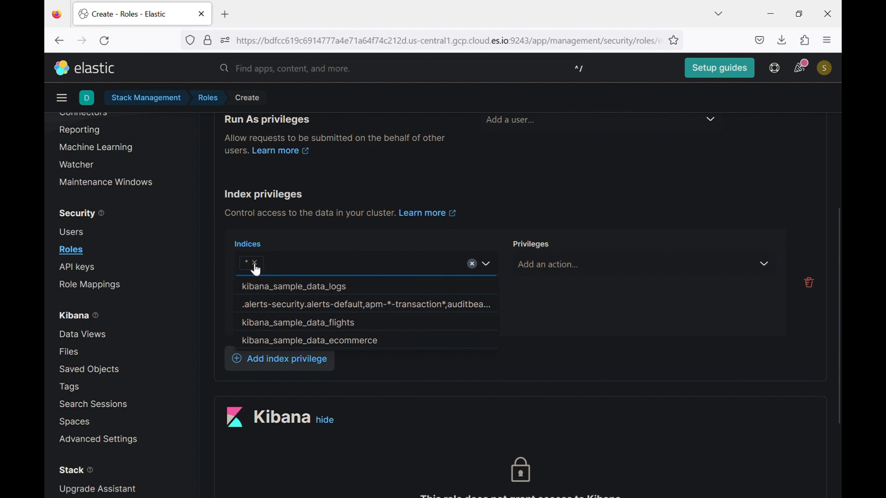
# - Grant all privileges on the * indices and enable 'Grant access to specific fields'
pyautogui.click(588, 274)
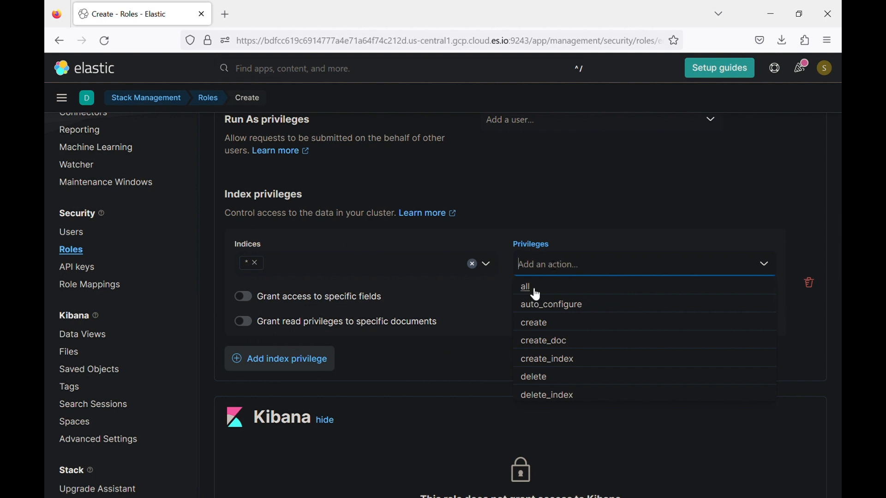
pyautogui.click(535, 291)
pyautogui.click(580, 233)
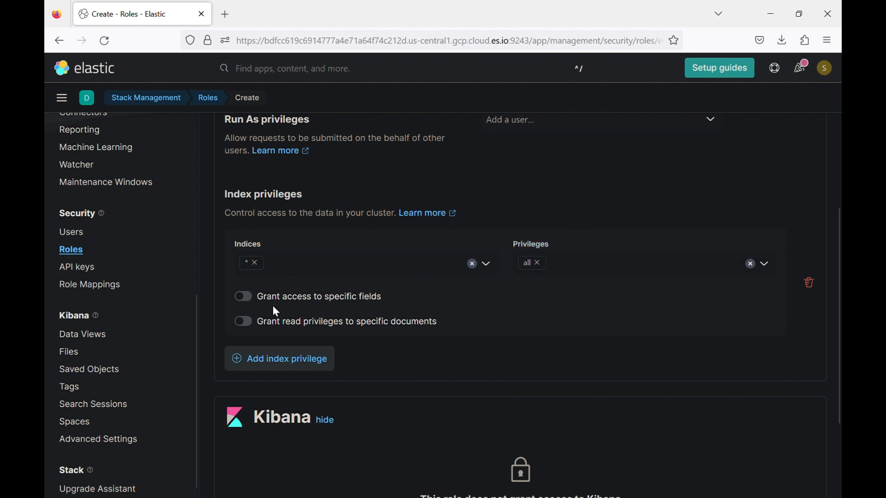
pyautogui.click(243, 299)
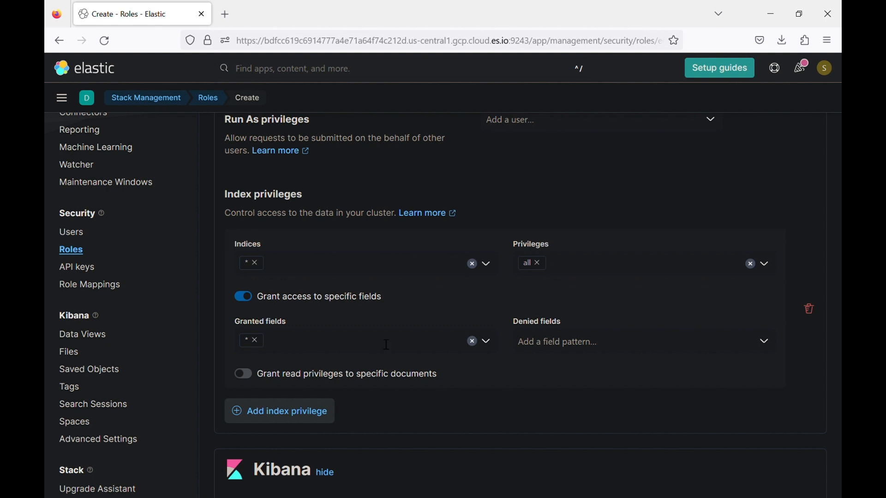
# - Browse the Granted and Denied fields lists without changing them
pyautogui.click(489, 343)
pyautogui.scroll(-10, 417, 374)
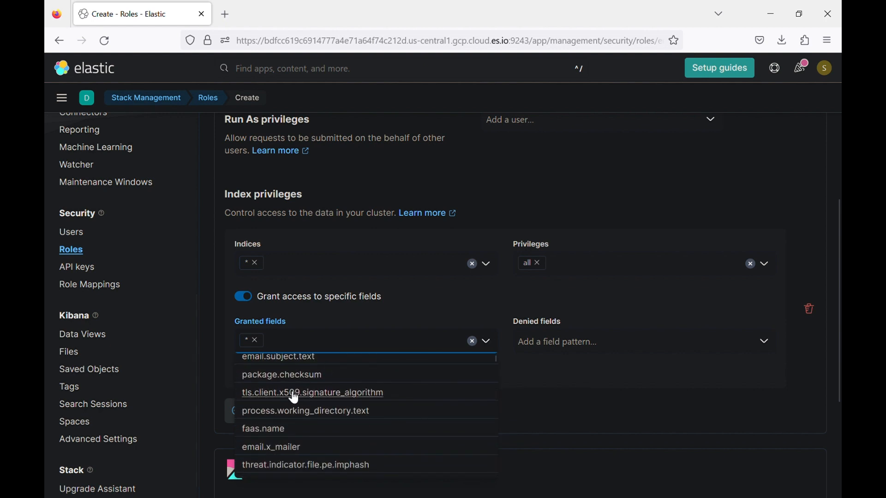
pyautogui.scroll(-8, 291, 390)
pyautogui.scroll(-8, 304, 367)
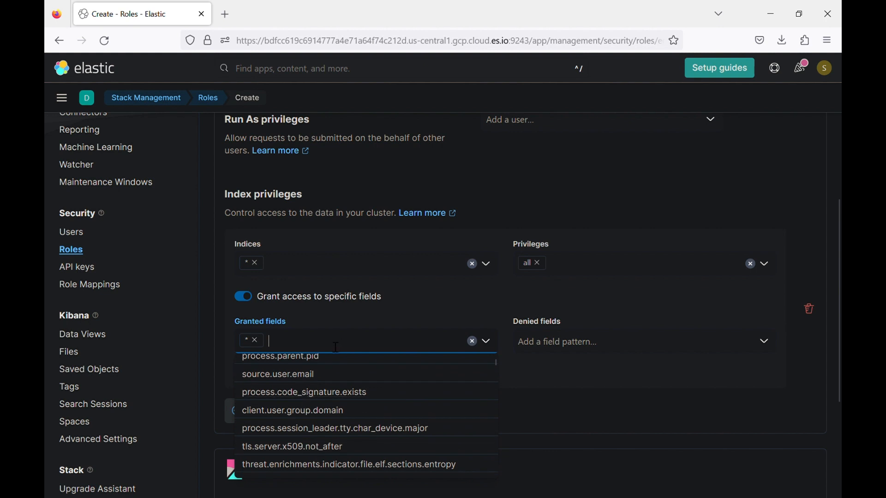
pyautogui.click(427, 314)
pyautogui.click(595, 339)
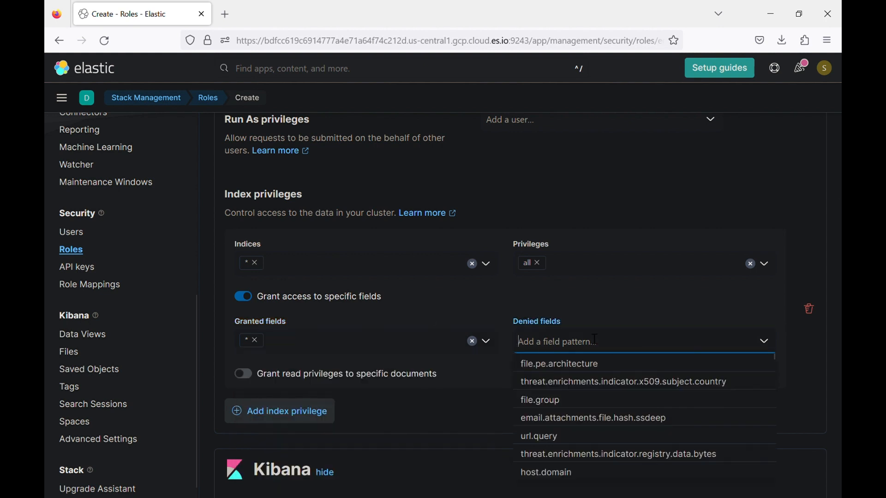
pyautogui.click(466, 311)
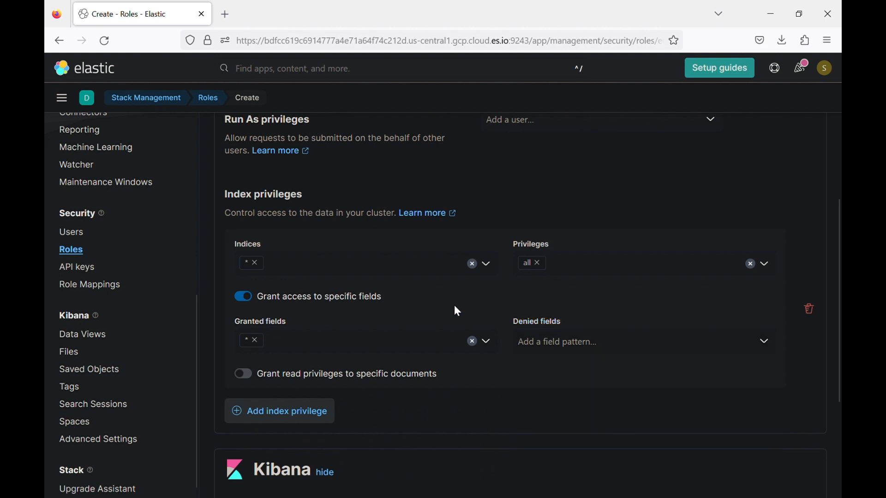
# - Switch off field-level access and scroll down to the Kibana section
pyautogui.click(246, 297)
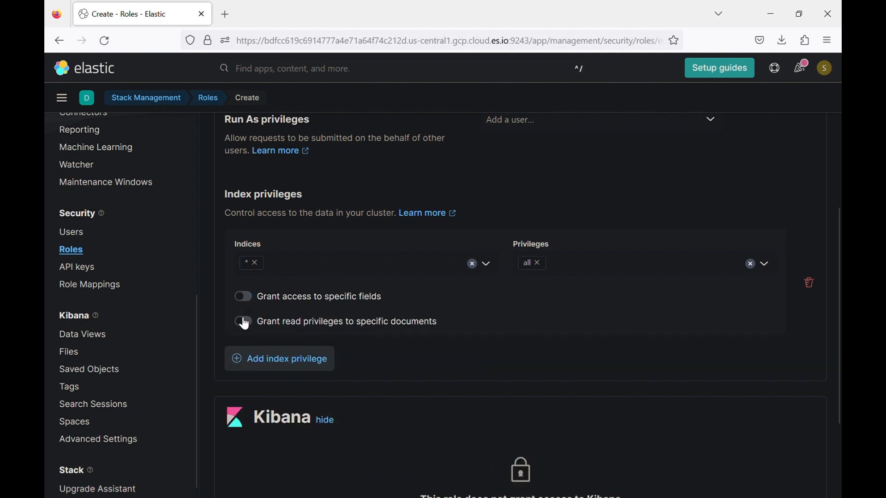
pyautogui.scroll(-3, 406, 350)
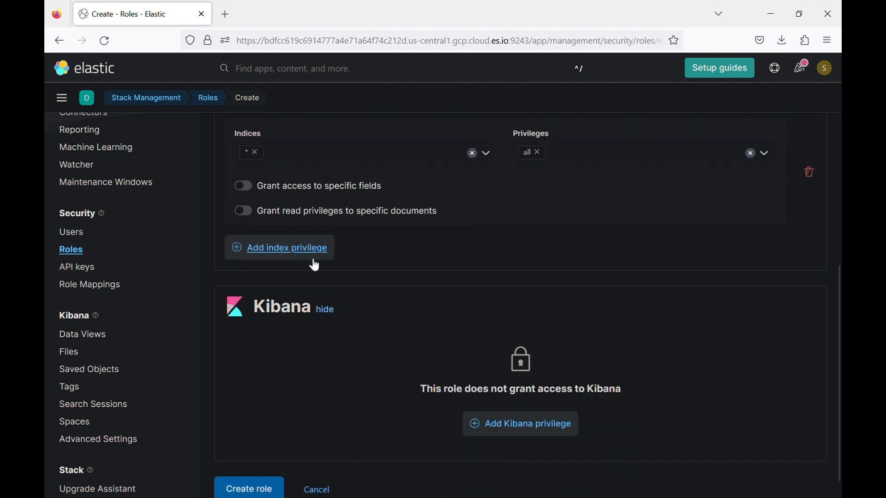
pyautogui.scroll(-1, 467, 353)
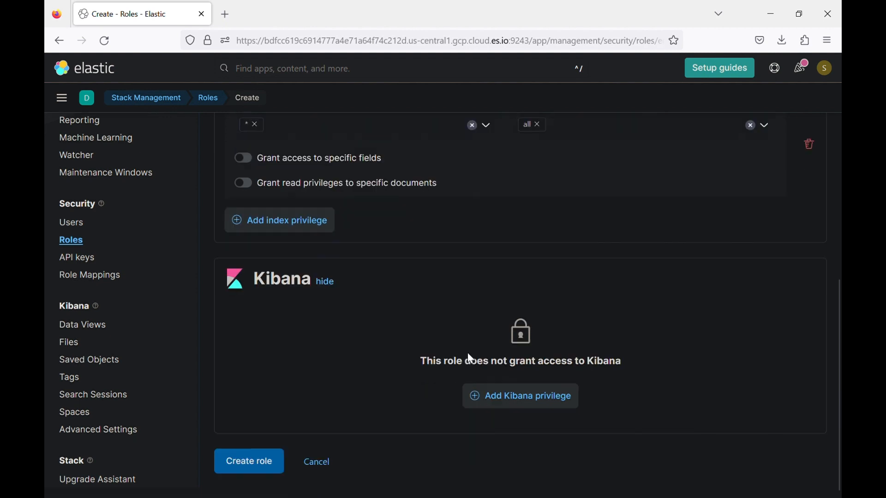
pyautogui.scroll(1, 467, 352)
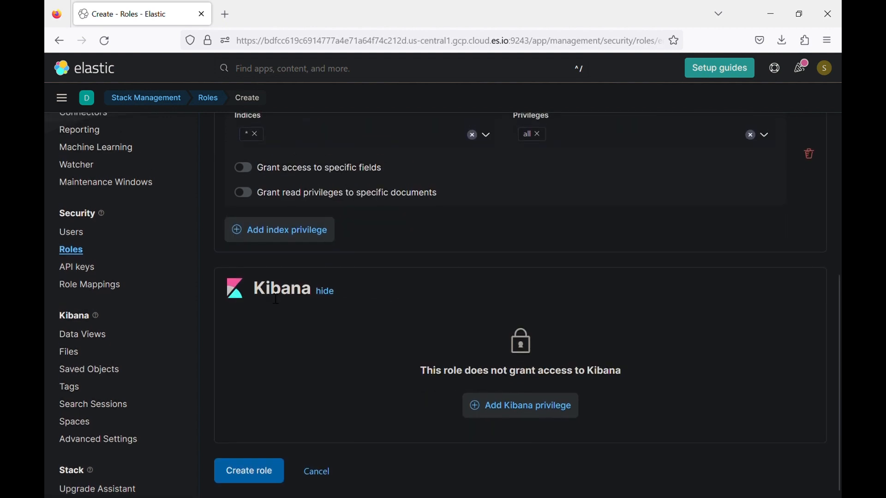
pyautogui.scroll(3, 447, 261)
pyautogui.scroll(8, 446, 261)
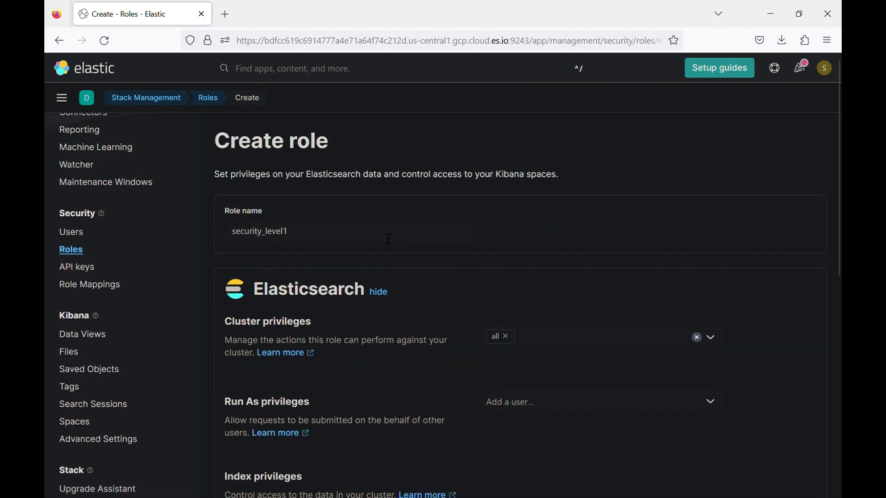
pyautogui.scroll(-11, 412, 369)
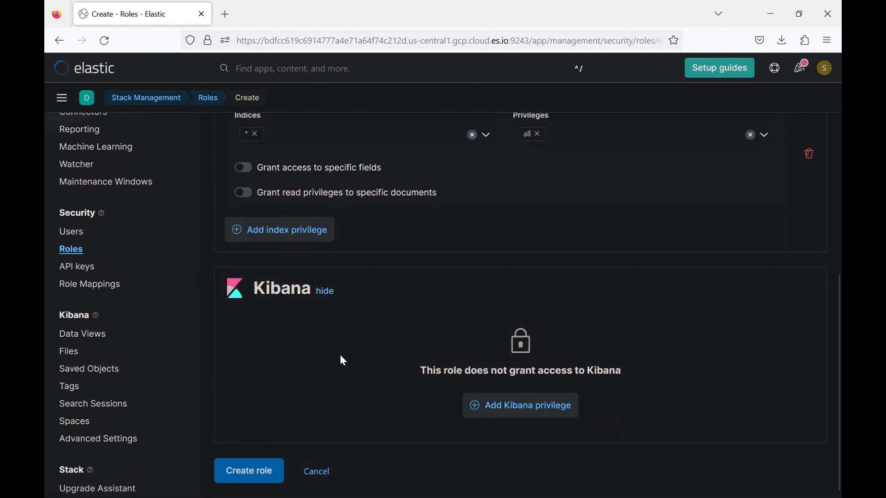
# - Start a new Kibana privilege for the role and target it at the Security Team space
pyautogui.click(511, 405)
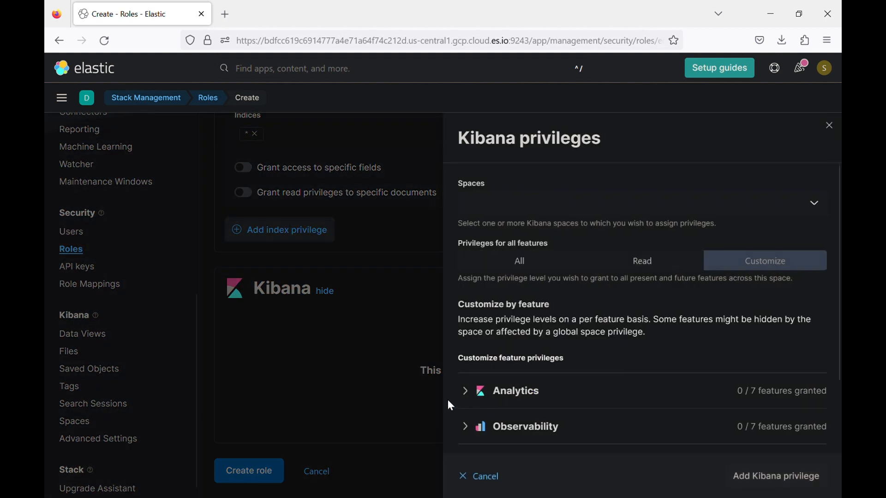
pyautogui.click(679, 208)
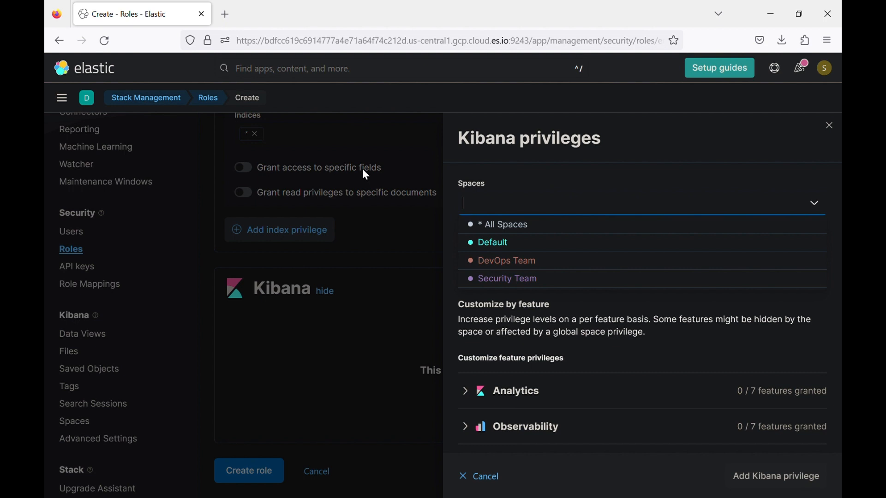
pyautogui.click(502, 281)
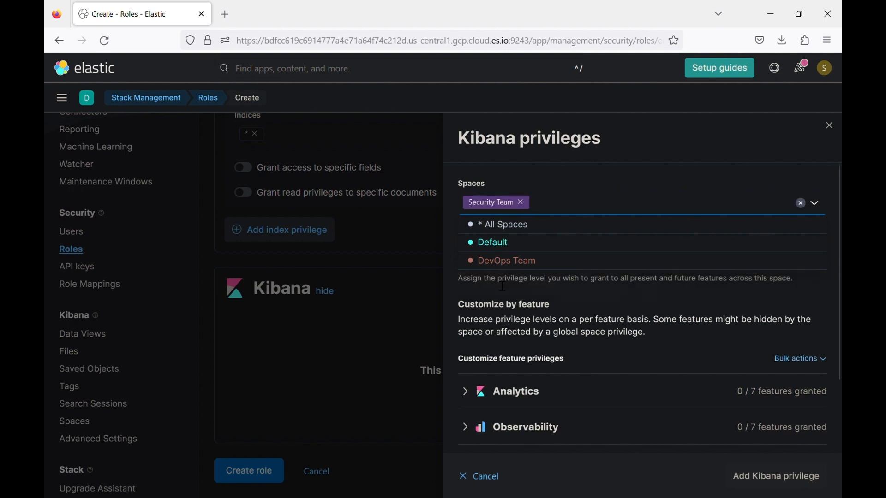
pyautogui.click(589, 178)
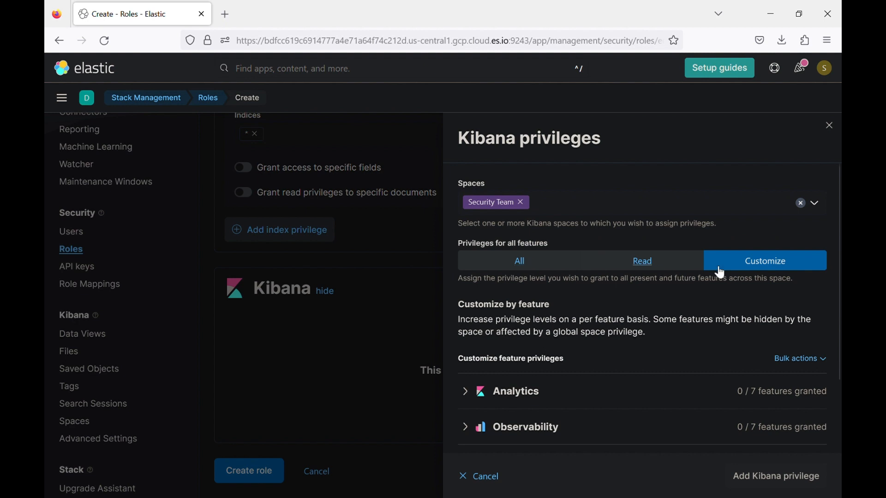
# - Try the All and Read levels for all features, then switch to Customize for per-feature privileges
pyautogui.click(530, 267)
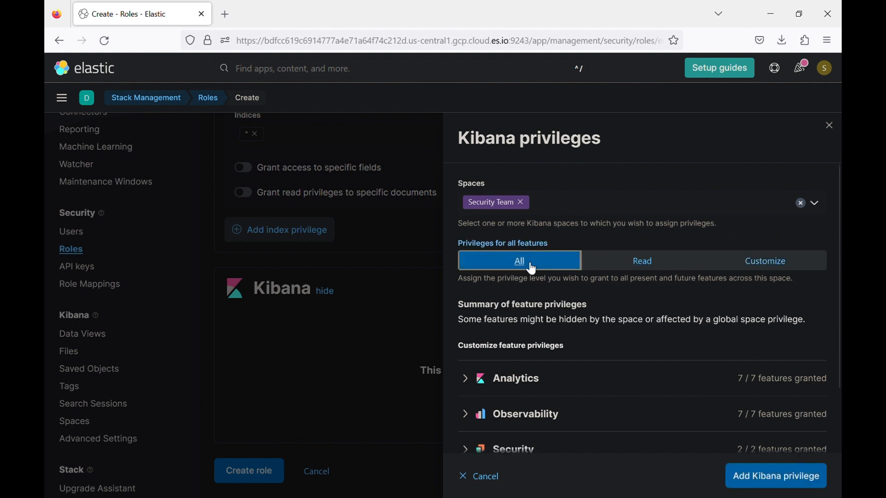
pyautogui.scroll(-2, 570, 415)
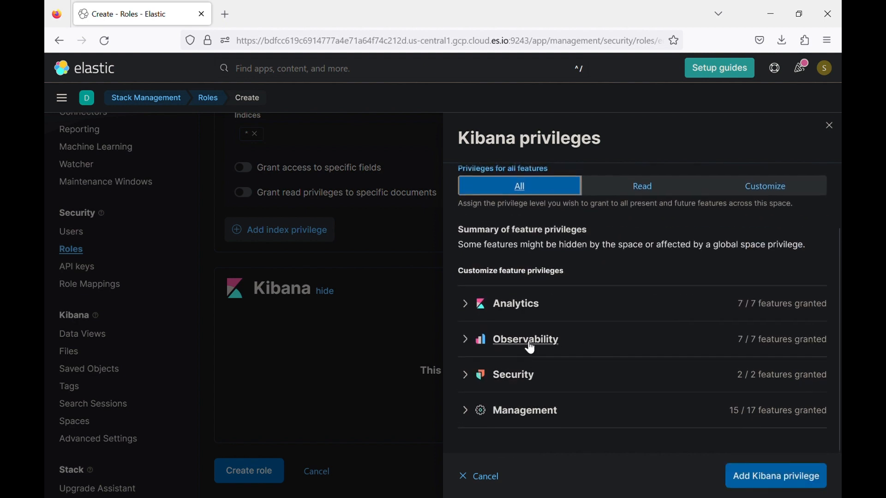
pyautogui.scroll(2, 531, 246)
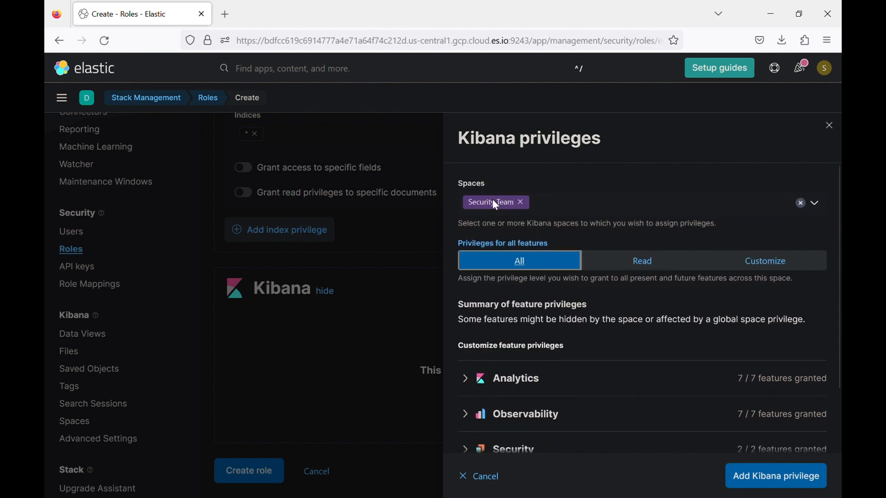
pyautogui.click(637, 268)
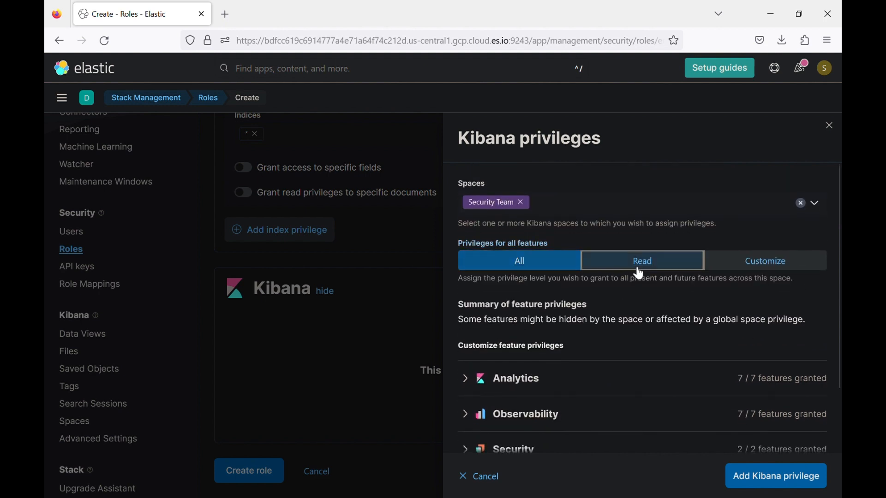
pyautogui.click(767, 264)
# - Expand Analytics and set Discover to Read after trying None and All
pyautogui.scroll(-2, 508, 390)
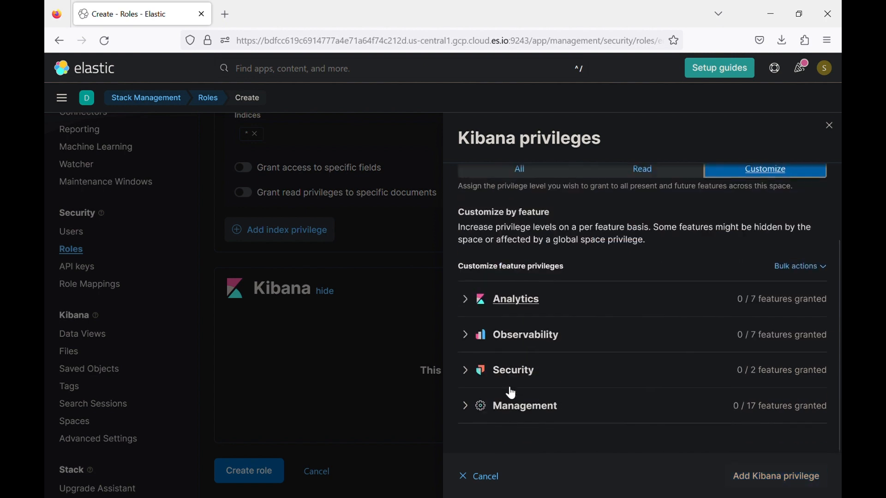
pyautogui.click(471, 304)
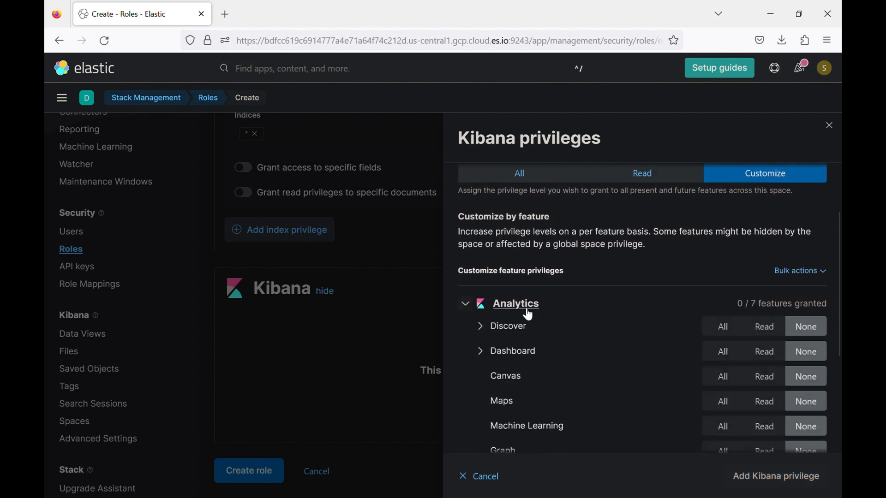
pyautogui.click(482, 327)
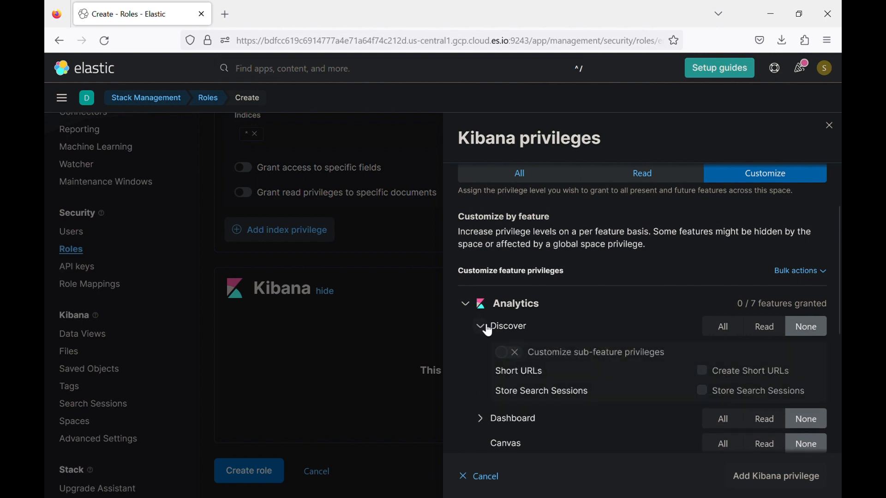
pyautogui.click(486, 336)
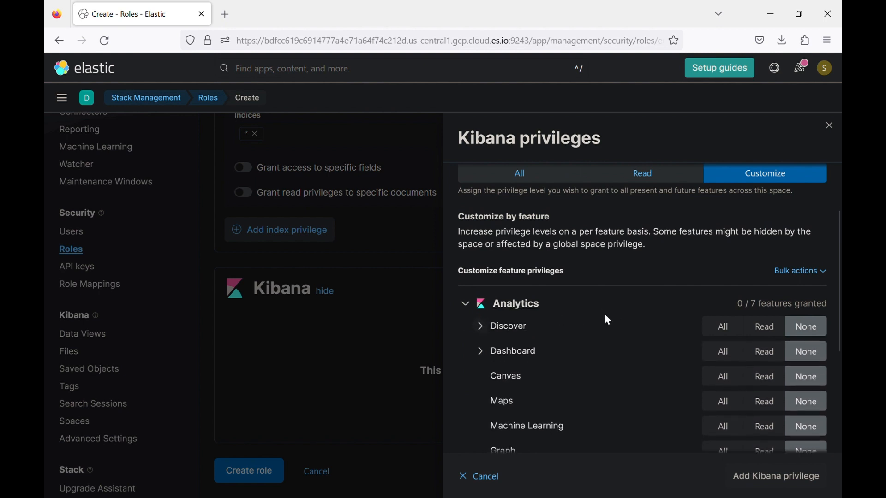
pyautogui.click(777, 329)
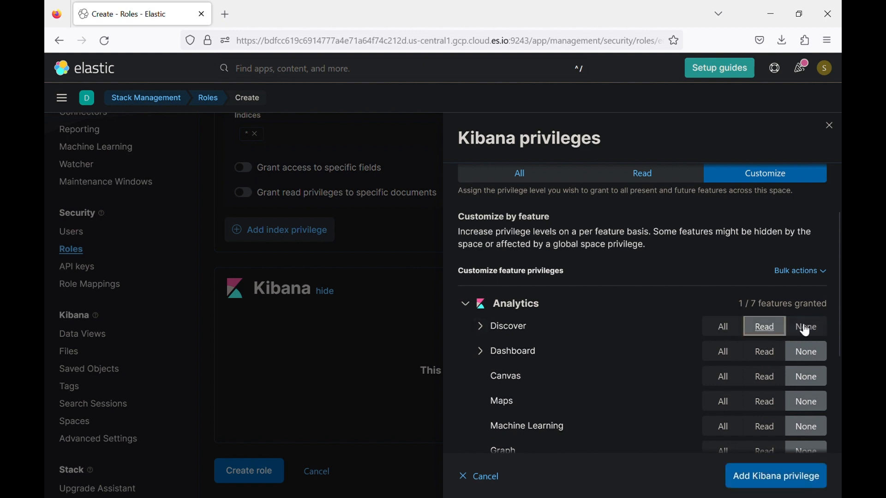
pyautogui.tripleClick(823, 330)
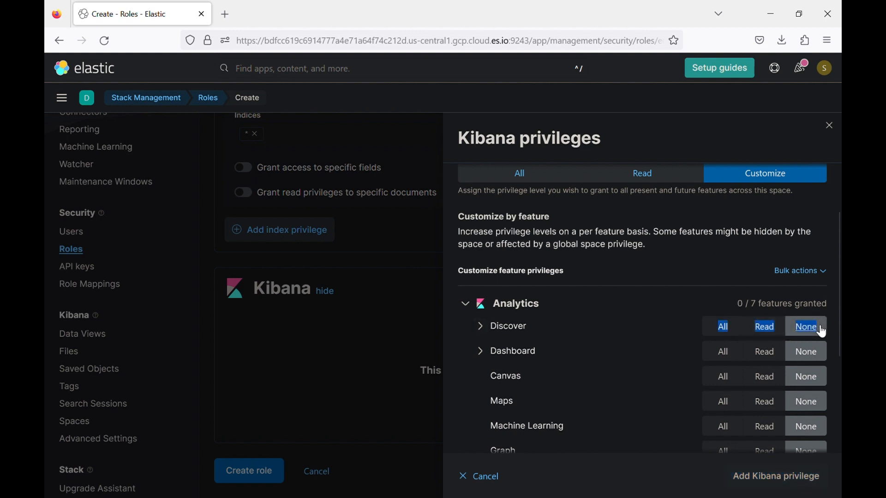
pyautogui.click(768, 331)
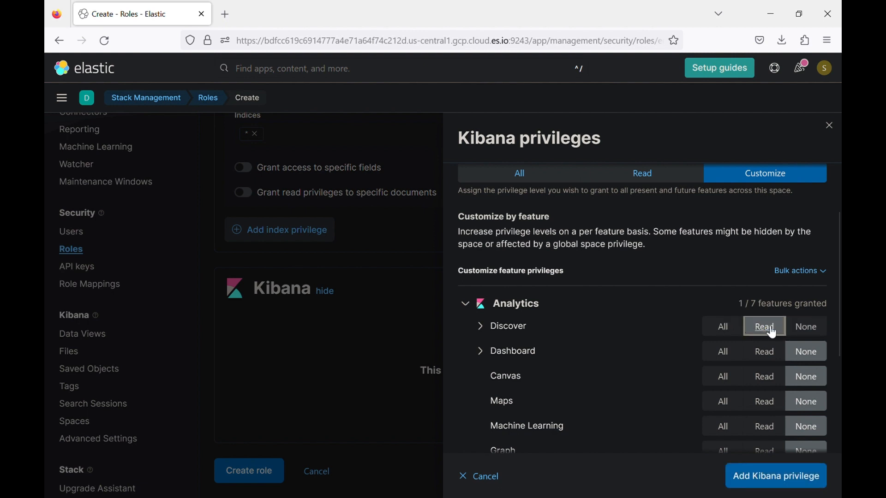
pyautogui.click(723, 328)
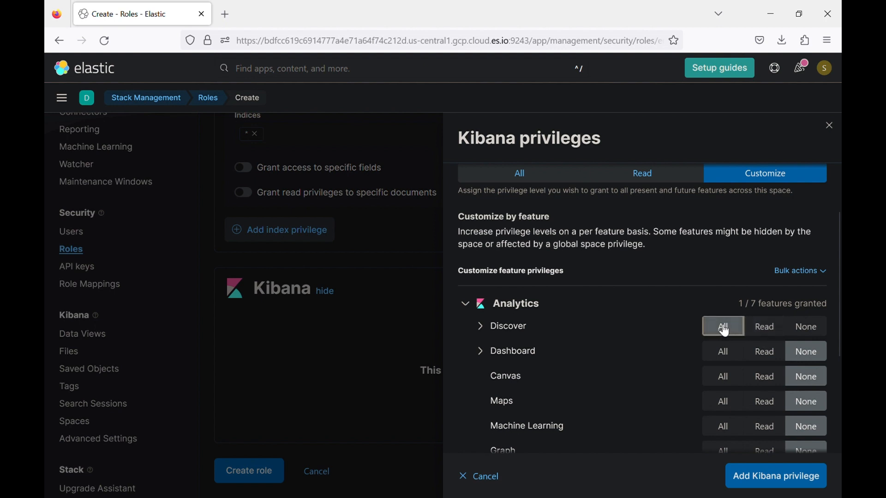
pyautogui.click(768, 330)
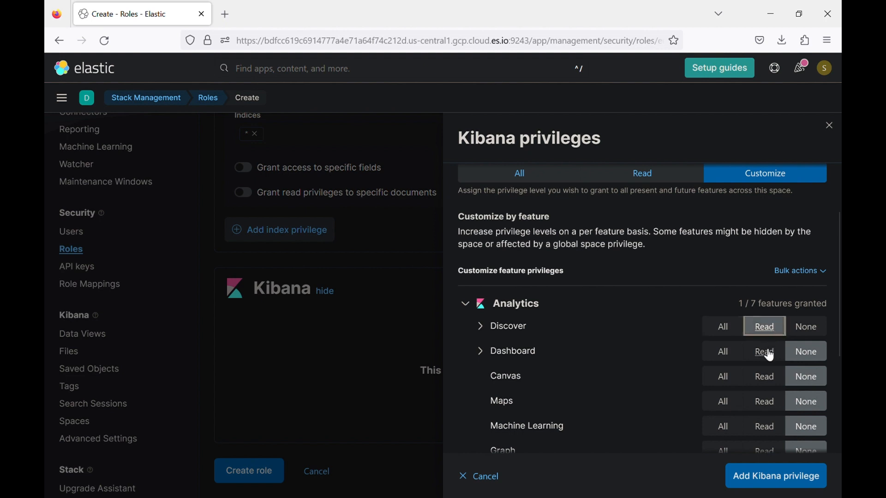
# - Give Dashboard Read access and review Discover's sub-feature options, leaving other features at None
pyautogui.click(769, 355)
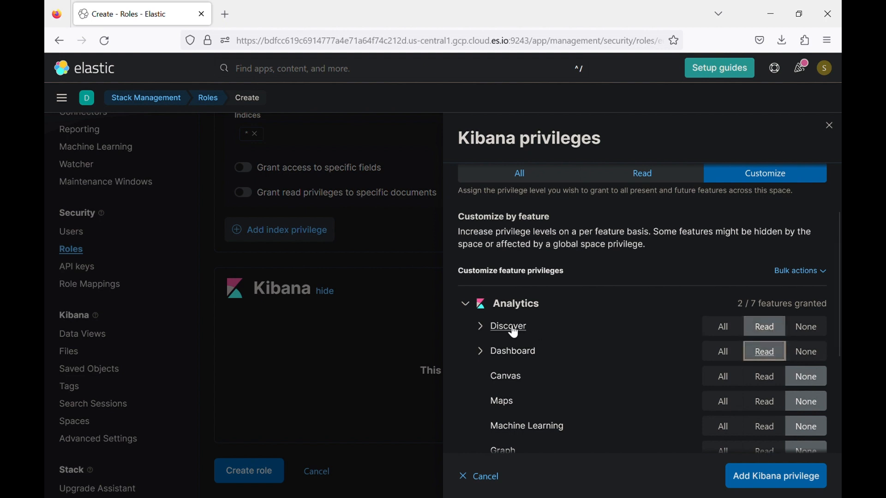
pyautogui.click(483, 330)
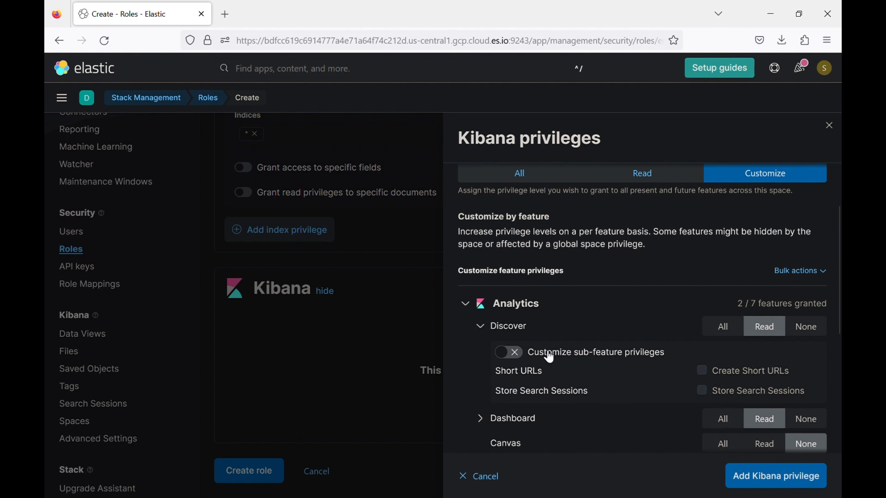
pyautogui.scroll(-2, 597, 390)
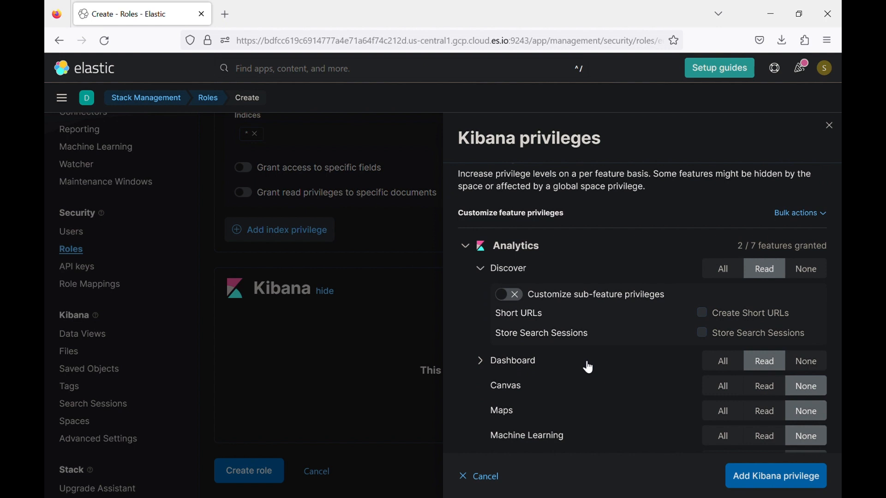
pyautogui.click(482, 271)
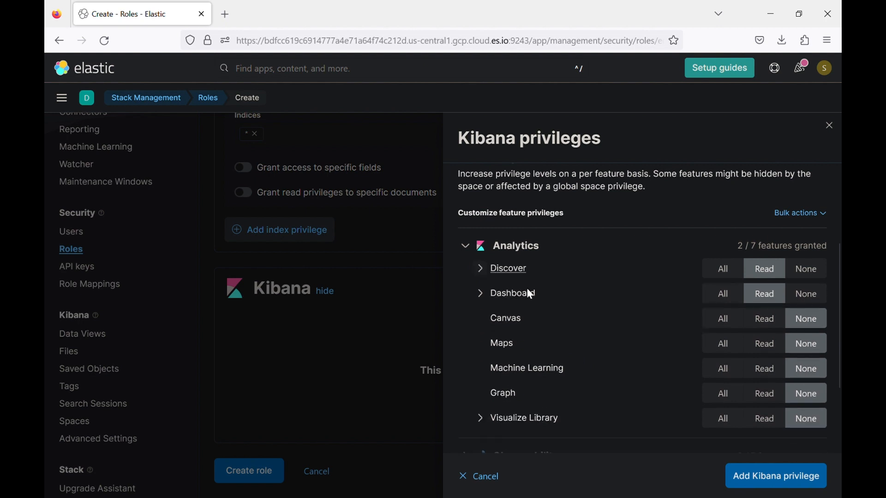
pyautogui.scroll(-3, 542, 325)
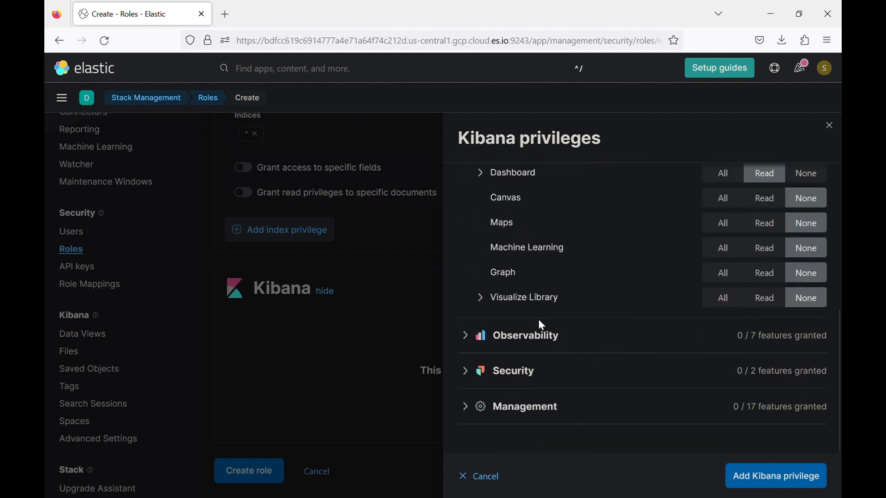
# - Add the Security Team privileges and create the security_level1 role
pyautogui.click(756, 485)
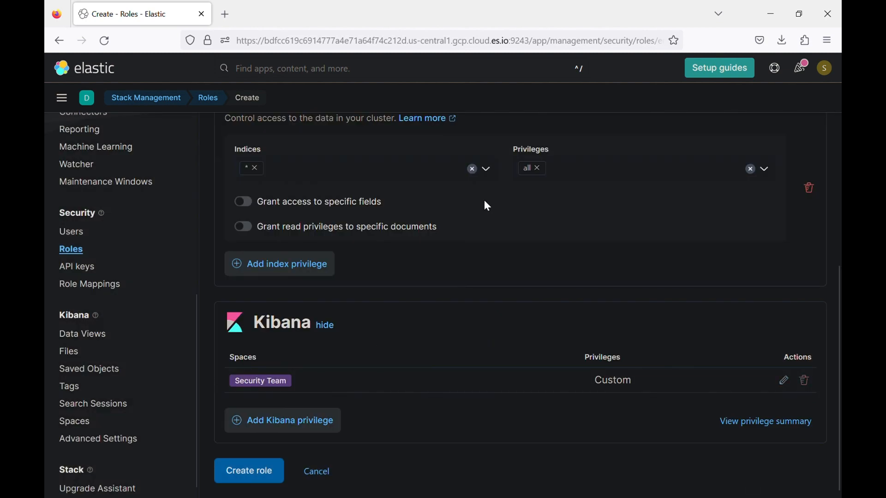
pyautogui.scroll(4, 484, 201)
pyautogui.scroll(-4, 401, 201)
pyautogui.scroll(3, 374, 220)
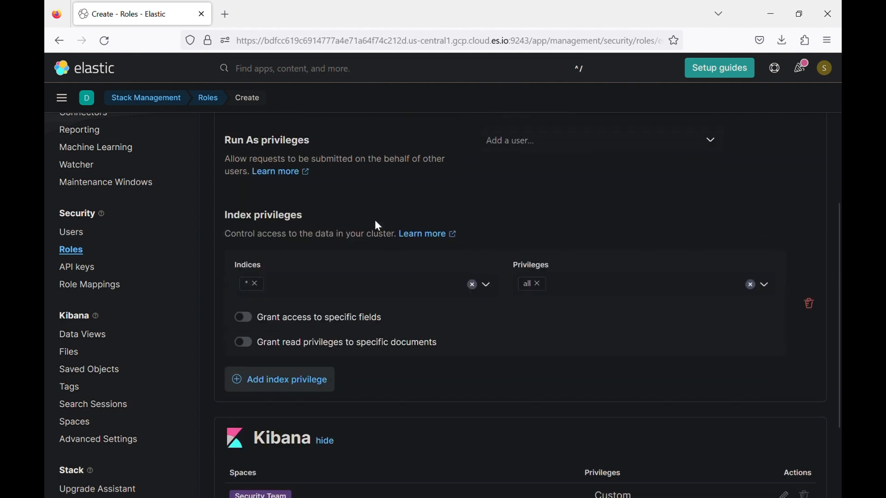
pyautogui.scroll(-3, 375, 219)
pyautogui.click(269, 471)
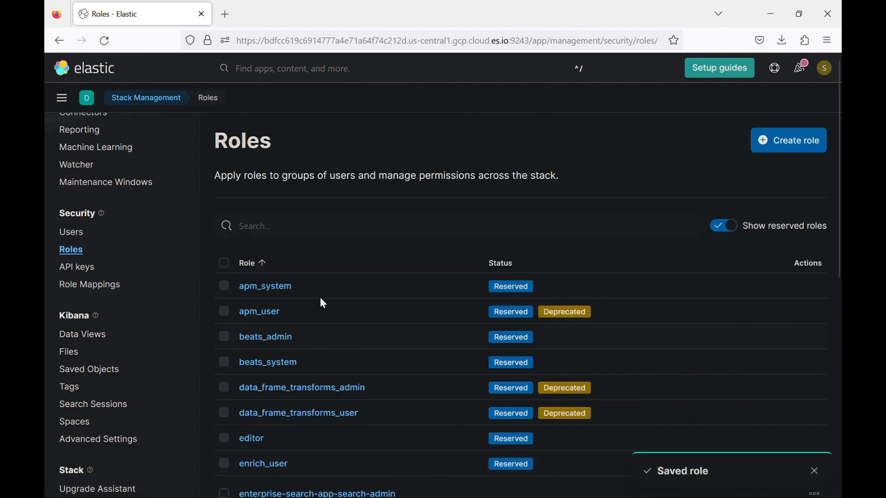
# - Search the roles for 'secu' to confirm security_level1 exists, then go to Users
pyautogui.click(352, 227)
pyautogui.write('secu')
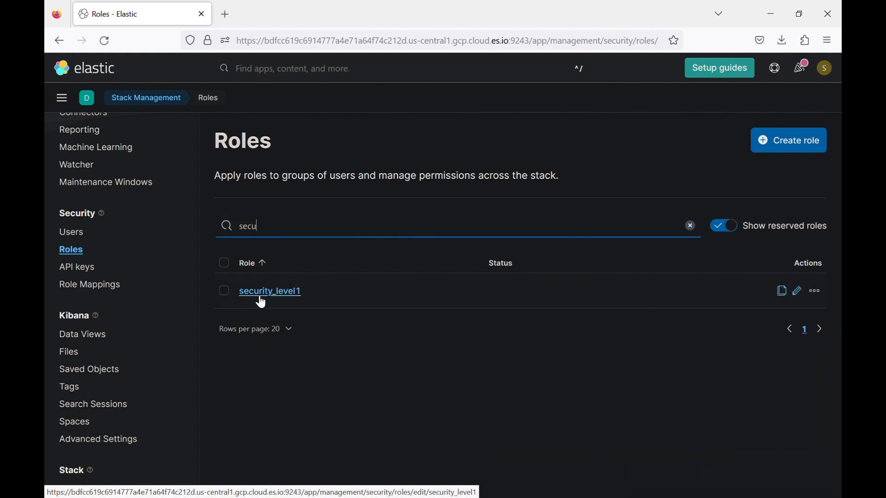
pyautogui.click(83, 239)
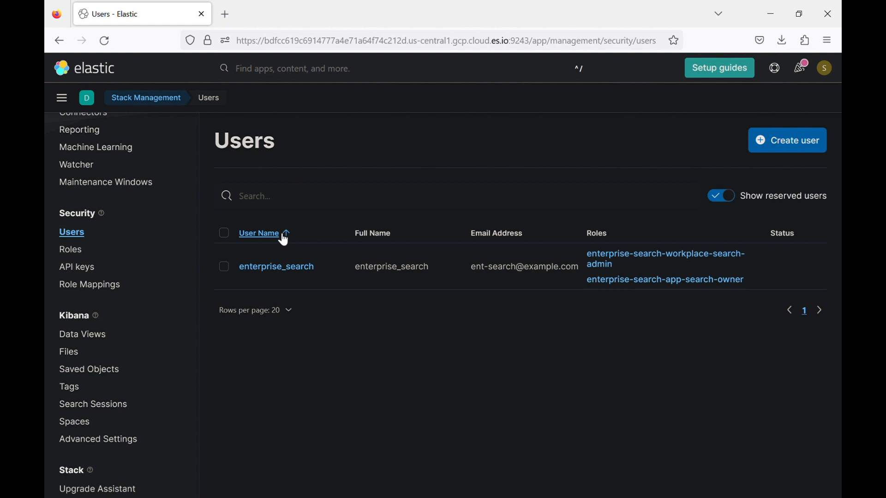
# - Start a new user with the username Analyst1
pyautogui.click(765, 150)
pyautogui.click(531, 212)
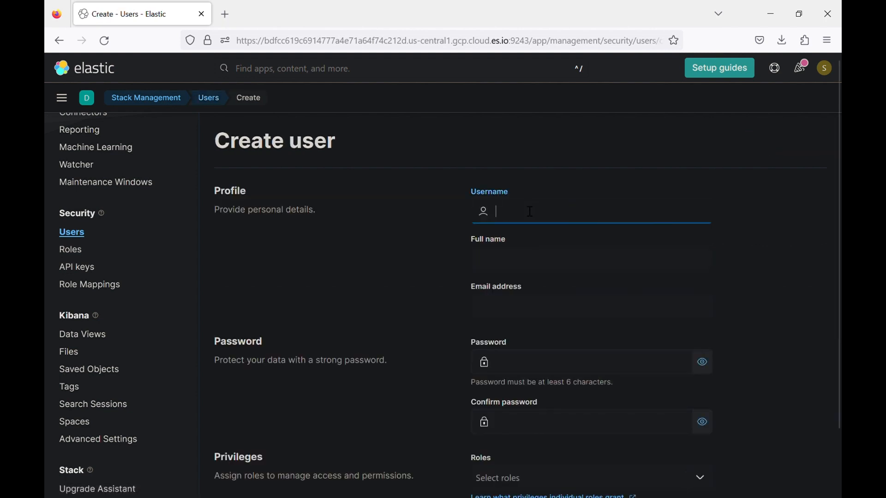
pyautogui.write('An')
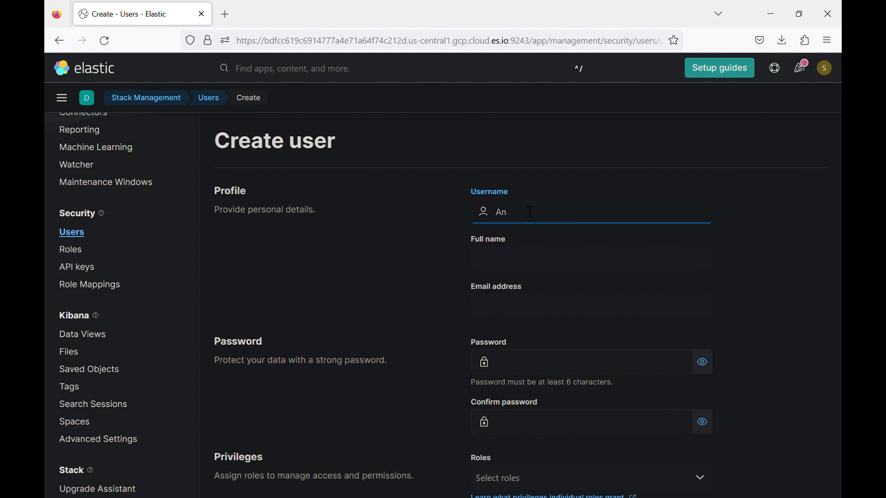
pyautogui.write('alyst1')
pyautogui.click(439, 300)
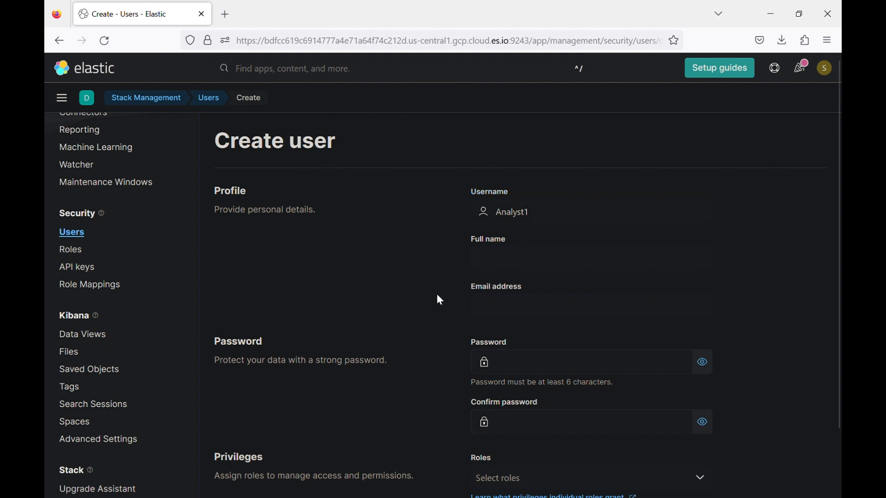
# - Enter the account password and retype it in the Confirm password field
pyautogui.click(522, 357)
pyautogui.write('••')
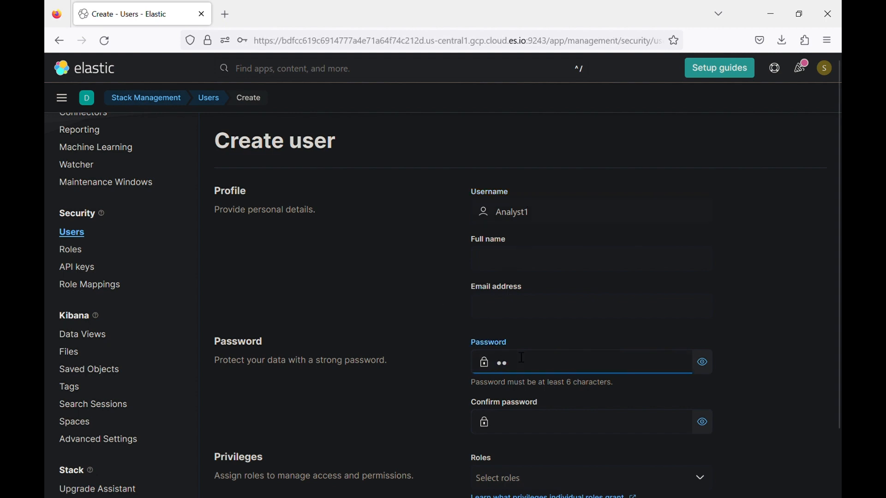
pyautogui.press('BackSpace')
pyautogui.press('BackSpace')
pyautogui.write('•••')
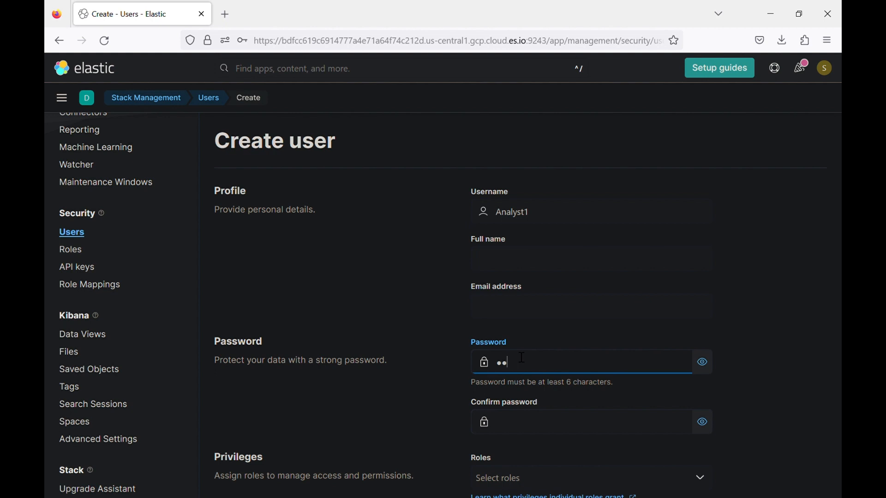
pyautogui.write('••')
pyautogui.press('Tab')
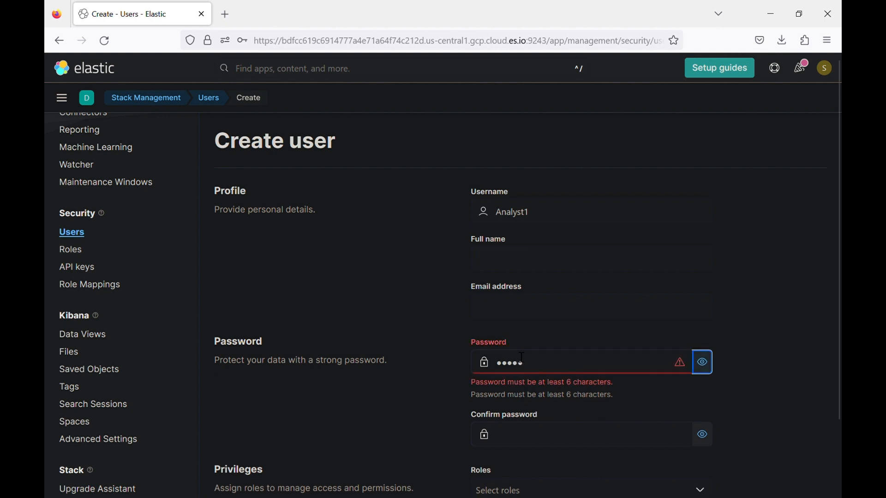
pyautogui.hotkey('shift', 'Tab')
pyautogui.press('Right')
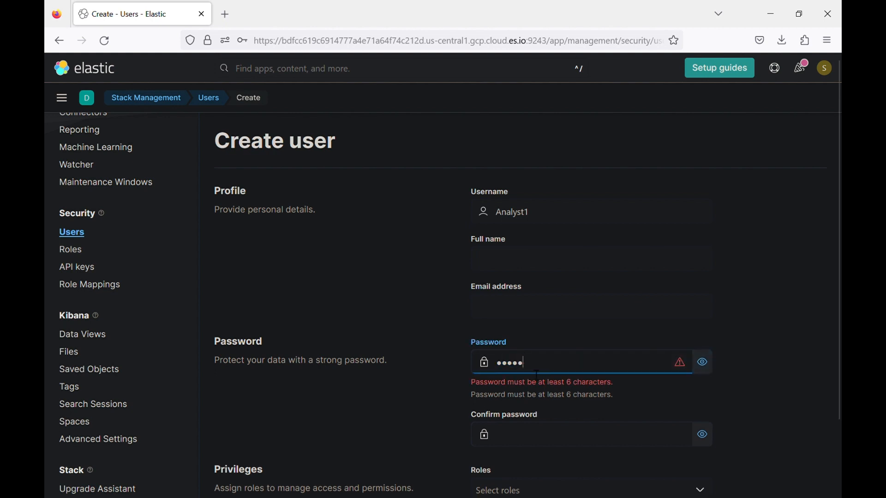
pyautogui.write('••••')
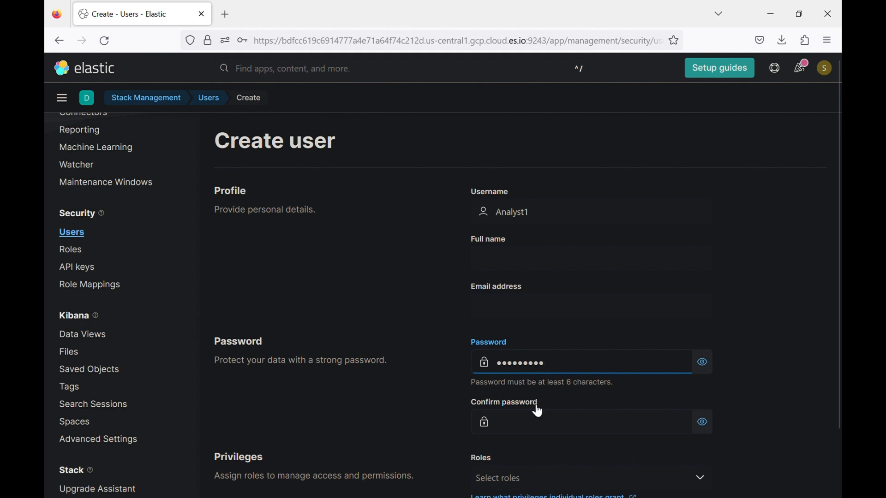
pyautogui.click(536, 420)
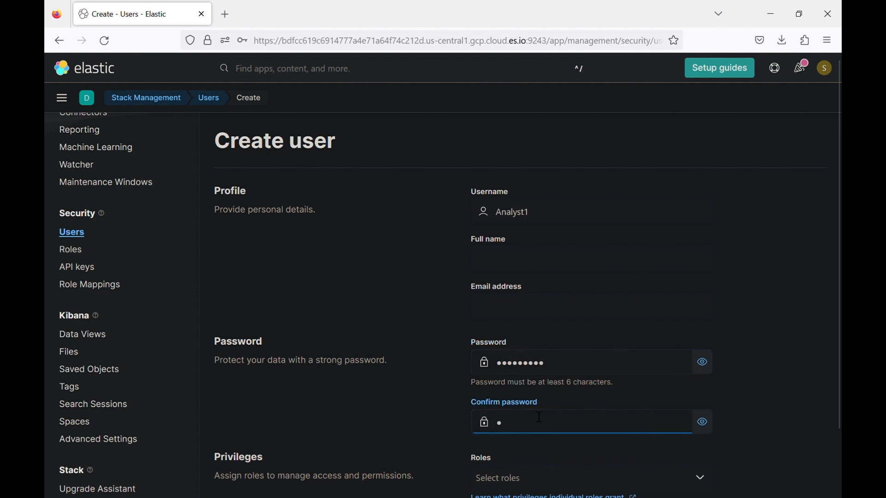
pyautogui.write('•••••••••')
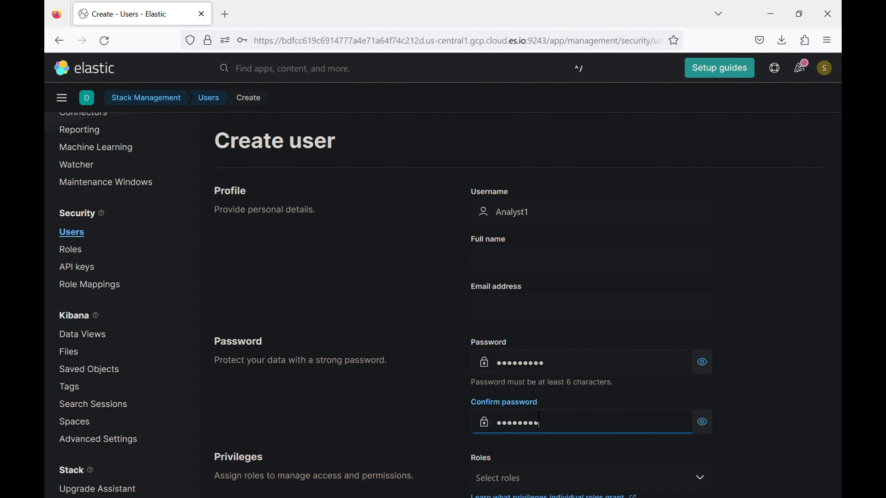
# - Assign the security_level1 role by filtering the roles list with 'secu'
pyautogui.scroll(-2, 540, 417)
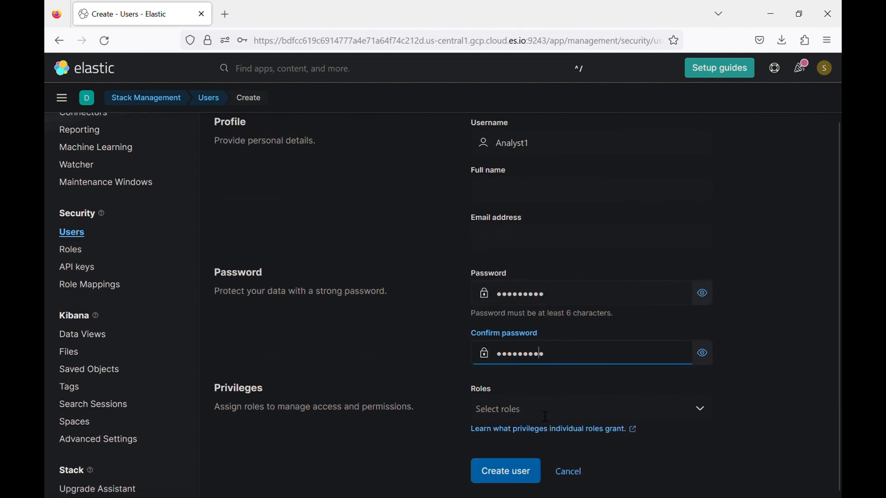
pyautogui.click(704, 412)
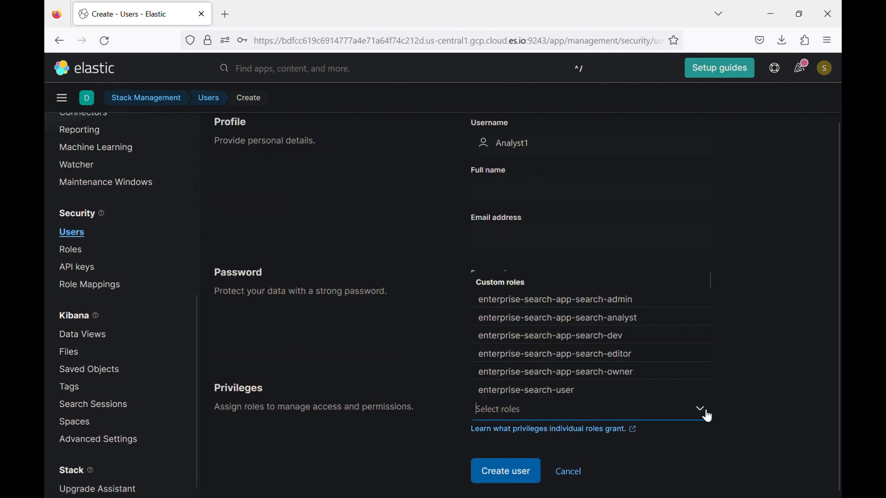
pyautogui.scroll(-5, 613, 364)
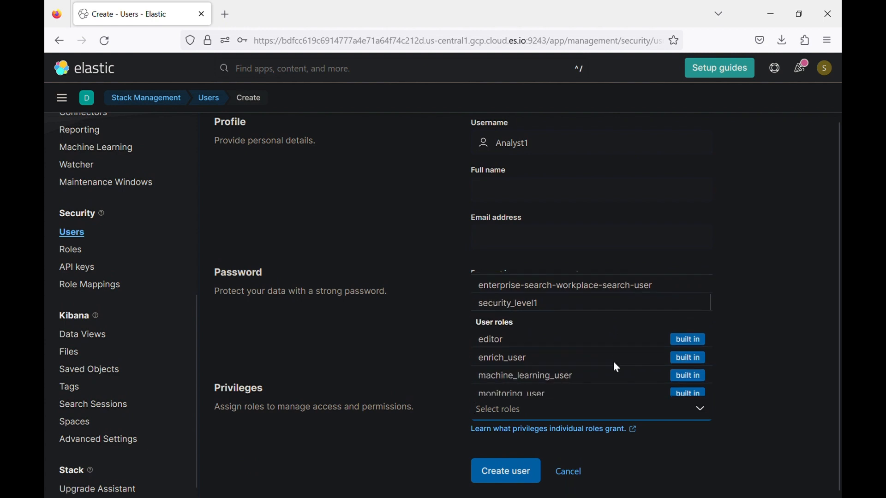
pyautogui.write('secu')
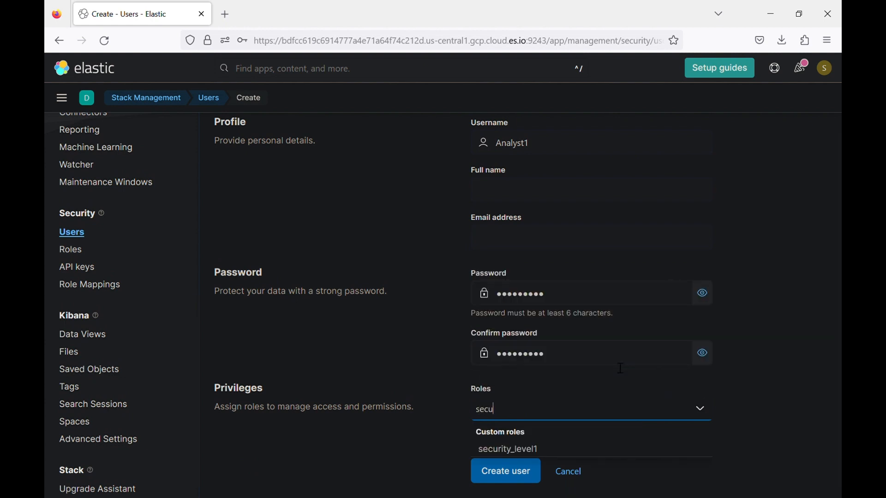
pyautogui.click(504, 452)
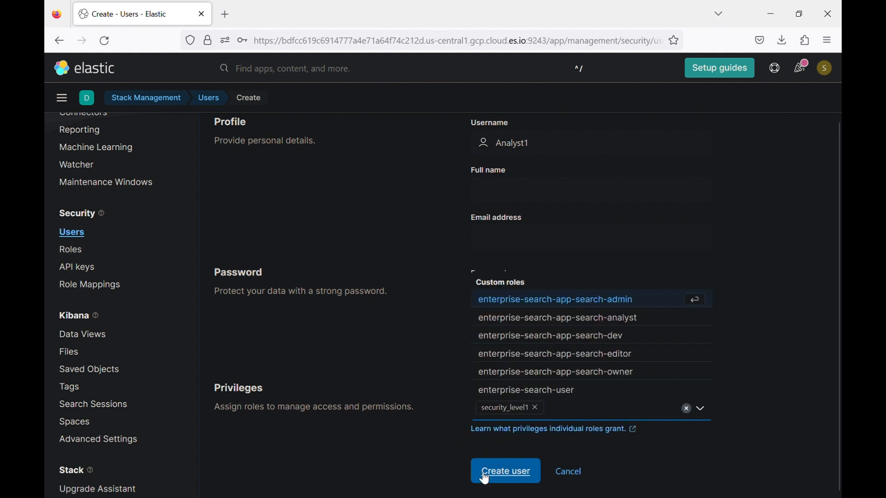
pyautogui.scroll(-1, 411, 463)
# - Create Analyst1, review the Default, DevOps Team and Security Team spaces, and select the username
pyautogui.click(503, 485)
pyautogui.click(504, 485)
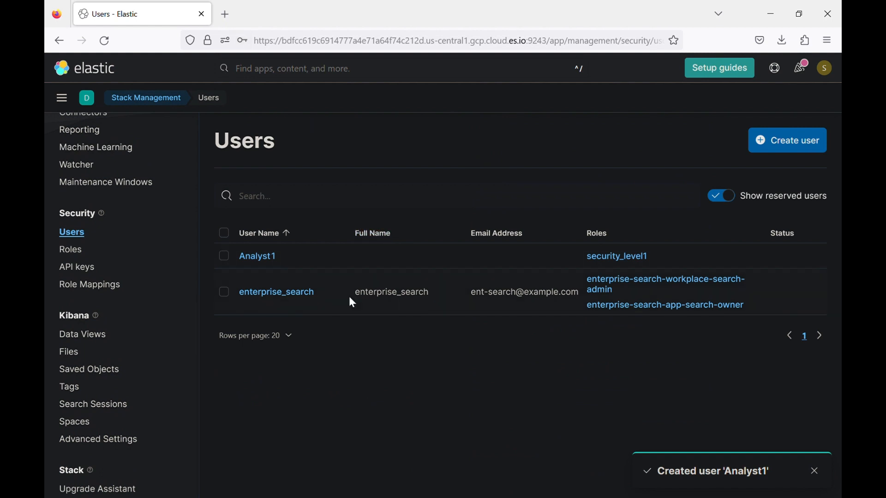
pyautogui.click(87, 99)
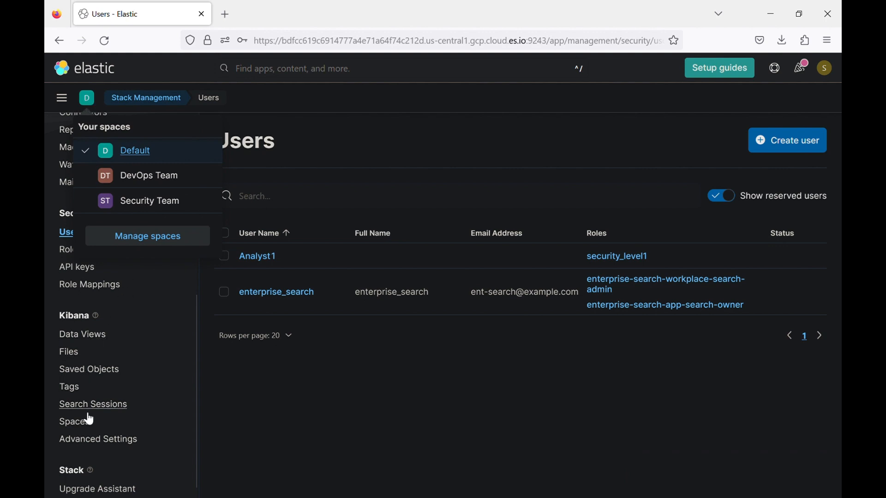
pyautogui.click(234, 364)
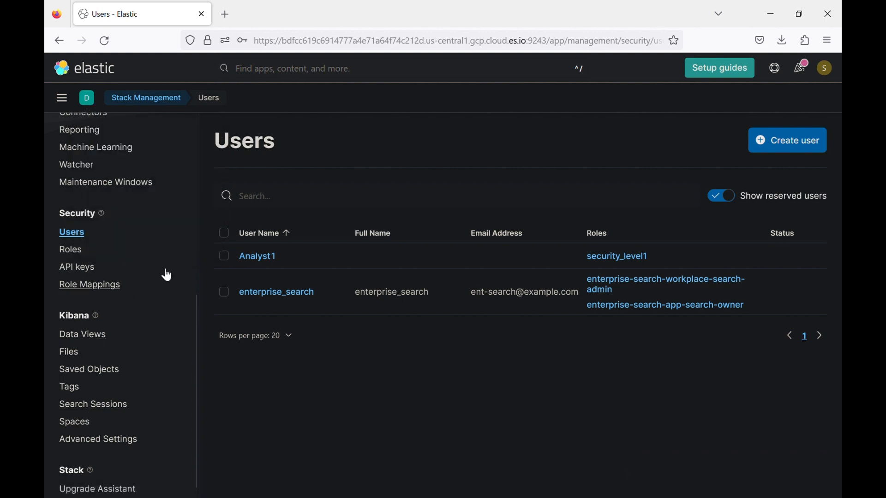
pyautogui.click(87, 99)
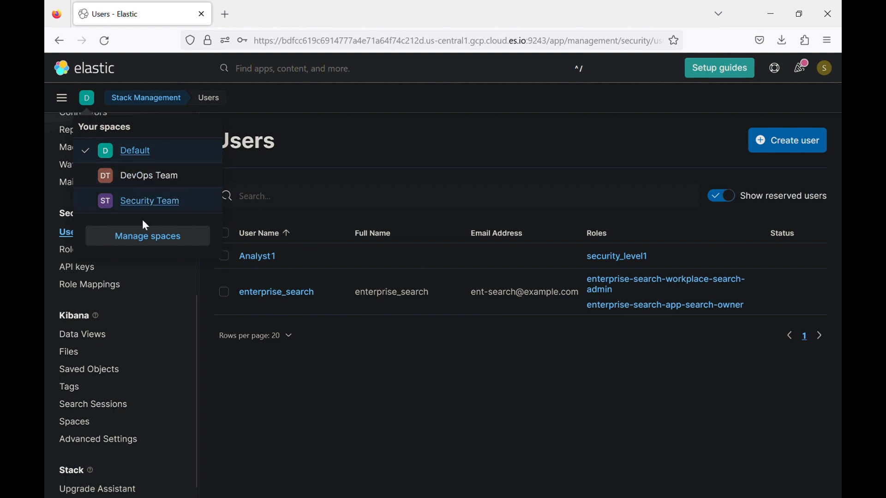
pyautogui.click(480, 416)
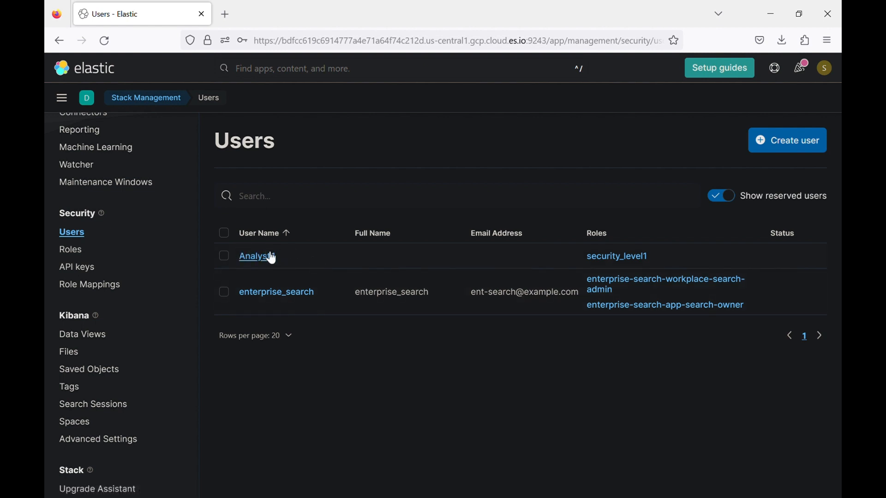
pyautogui.moveTo(281, 256); pyautogui.dragTo(235, 261)
# - Log out of the admin account and sign in with Elasticsearch credentials as Analyst1
pyautogui.click(825, 68)
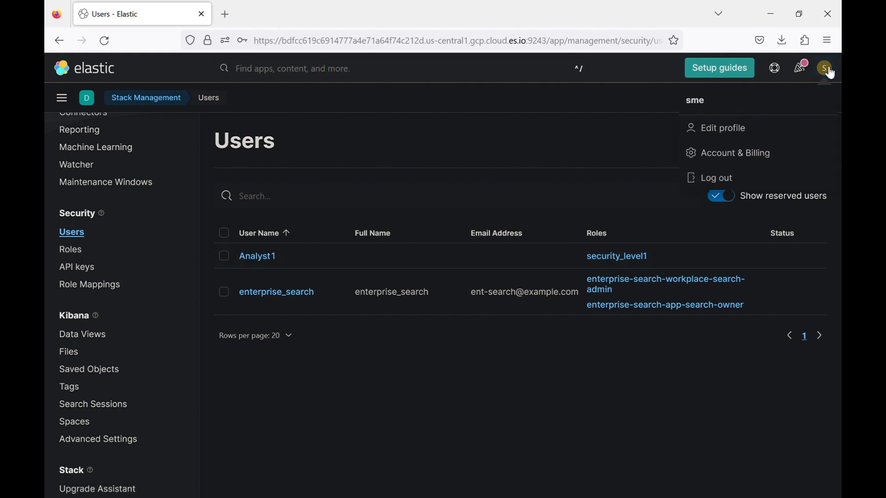
pyautogui.click(726, 180)
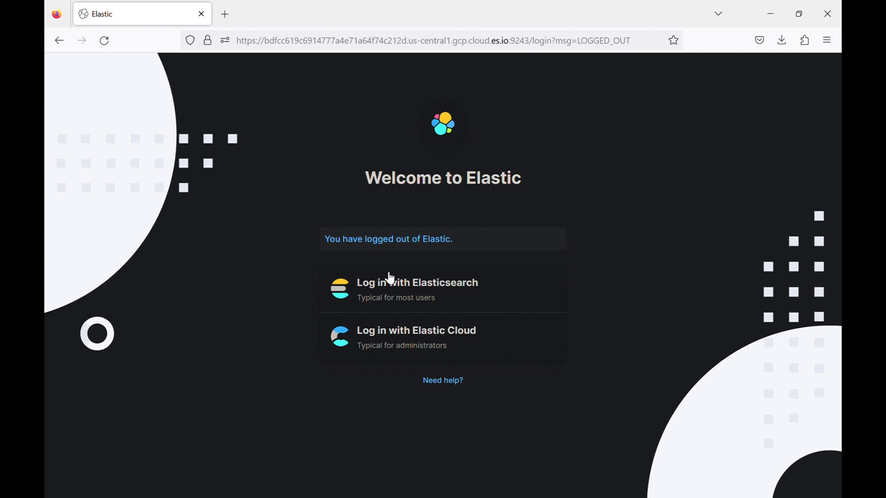
pyautogui.click(390, 279)
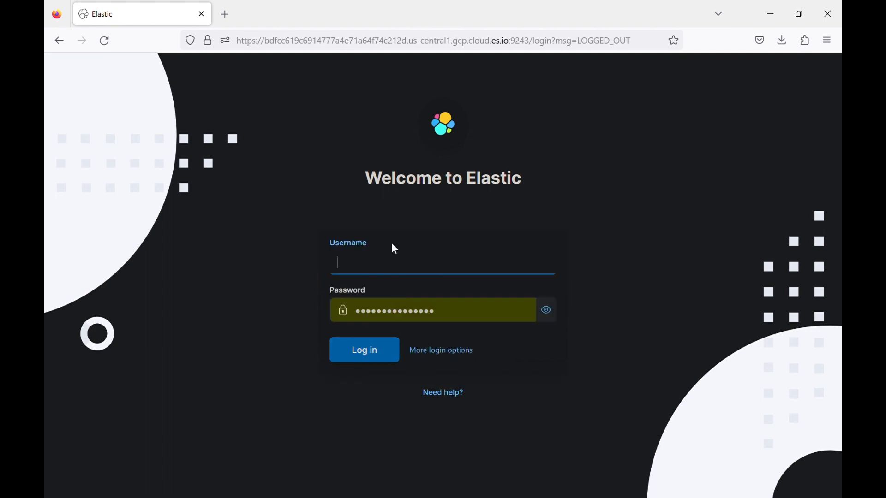
pyautogui.write('Analyst1')
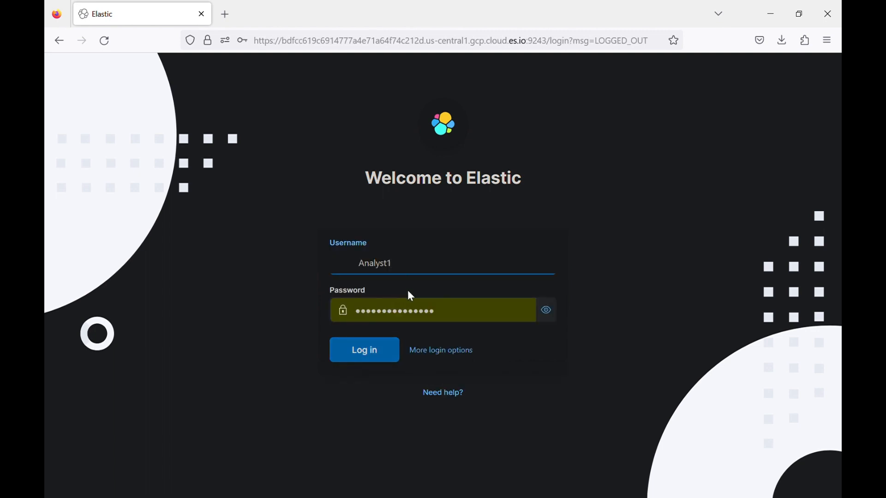
pyautogui.doubleClick(391, 310)
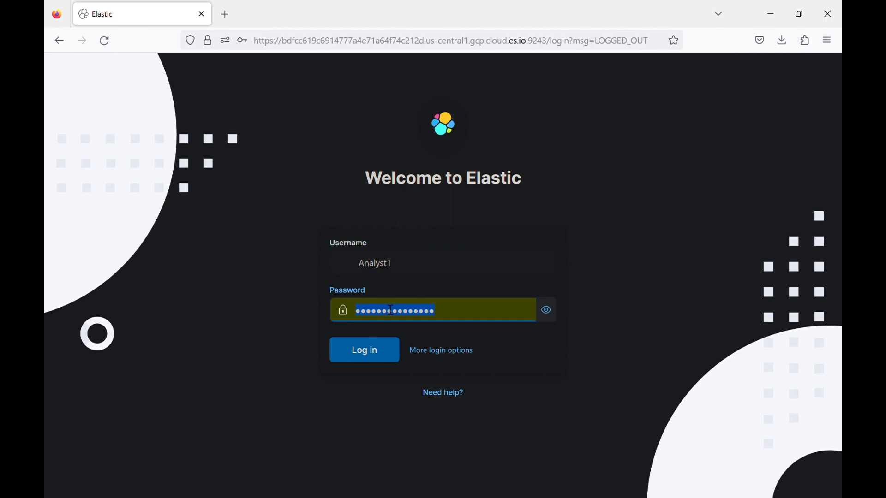
pyautogui.write('•••••')
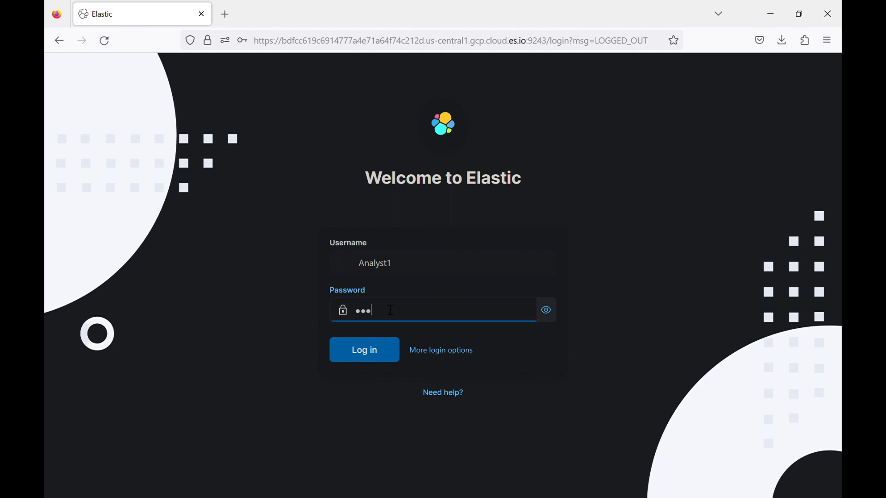
pyautogui.write('•••')
pyautogui.press('Return')
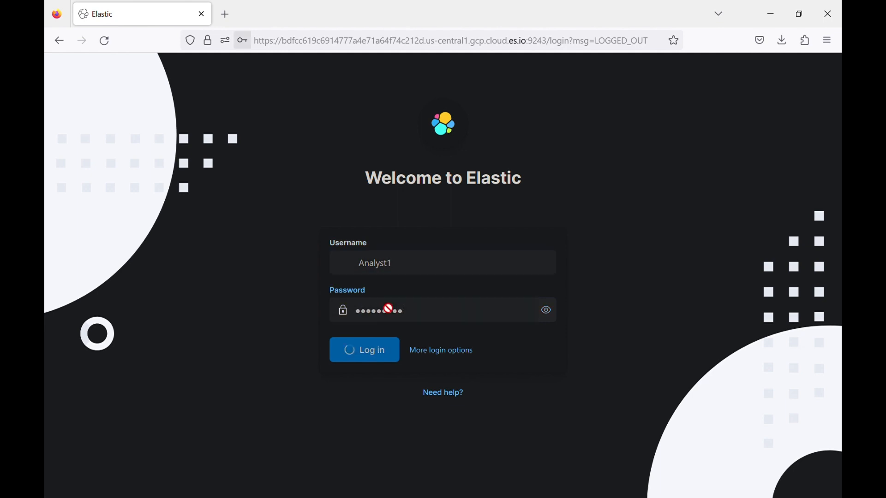
# - Fix the username to Analyst1 without the leading space and log in
pyautogui.doubleClick(409, 305)
pyautogui.hotkey('ctrl', 'c')
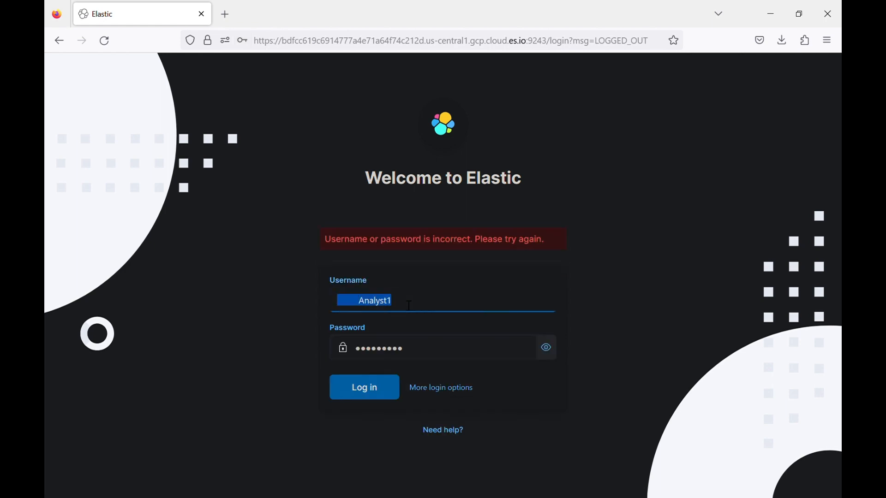
pyautogui.press('BackSpace')
pyautogui.hotkey('ctrl', 'v')
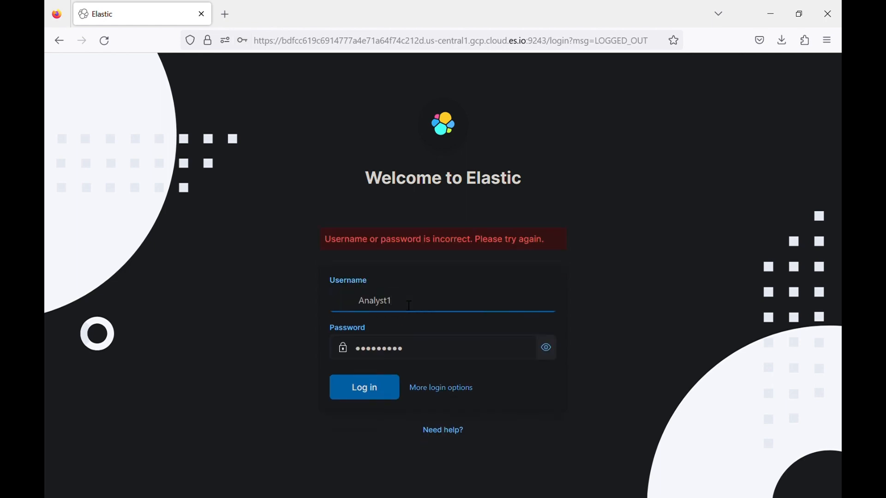
pyautogui.press('BackSpace')
pyautogui.press('BackSpace')
pyautogui.click(387, 386)
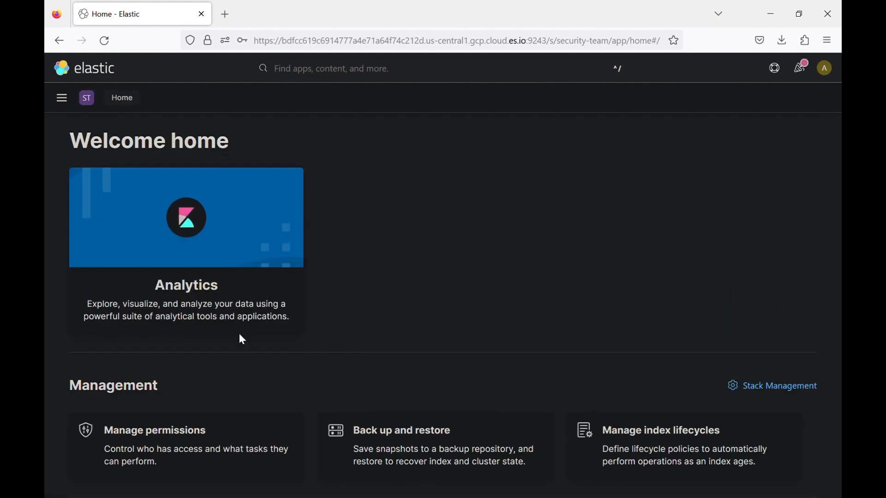
# - Check Analyst1's available spaces and view the limited Discover and Dashboard navigation menu
pyautogui.click(89, 99)
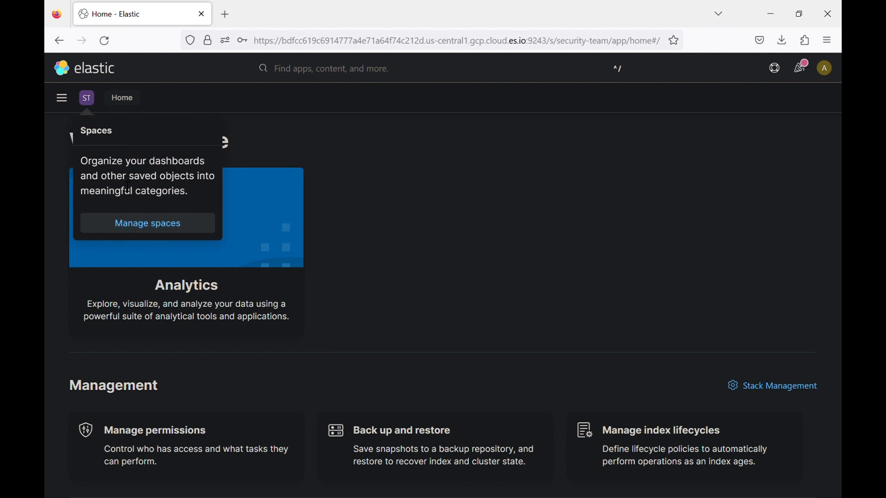
pyautogui.click(85, 98)
pyautogui.click(73, 99)
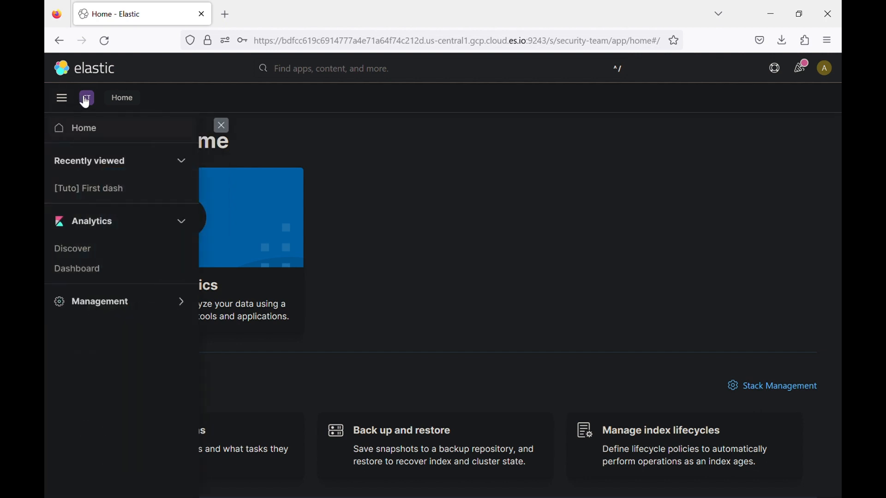
pyautogui.click(81, 101)
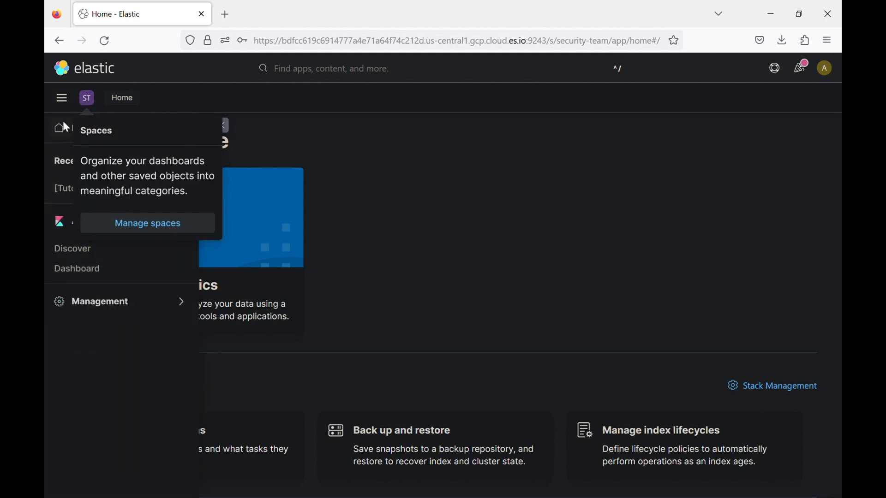
pyautogui.click(70, 358)
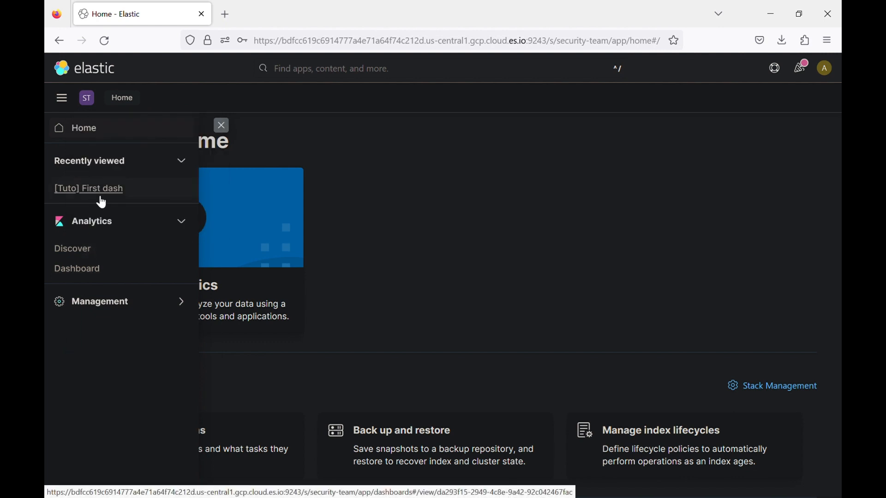